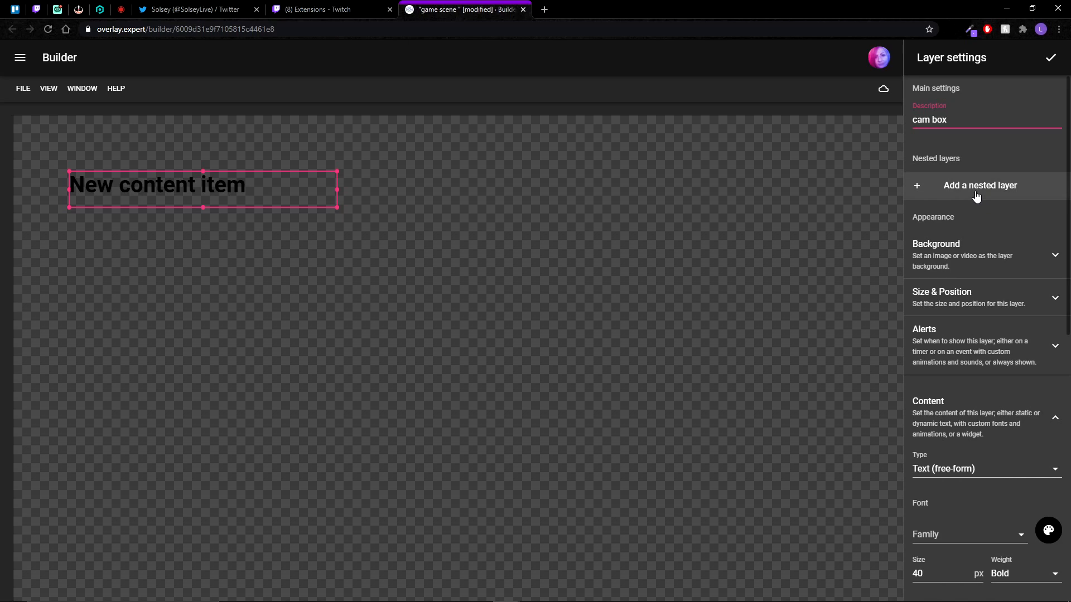
# Set the uploaded purple camera overlay image as the background of the cam box layer.
pyautogui.click(985, 262)
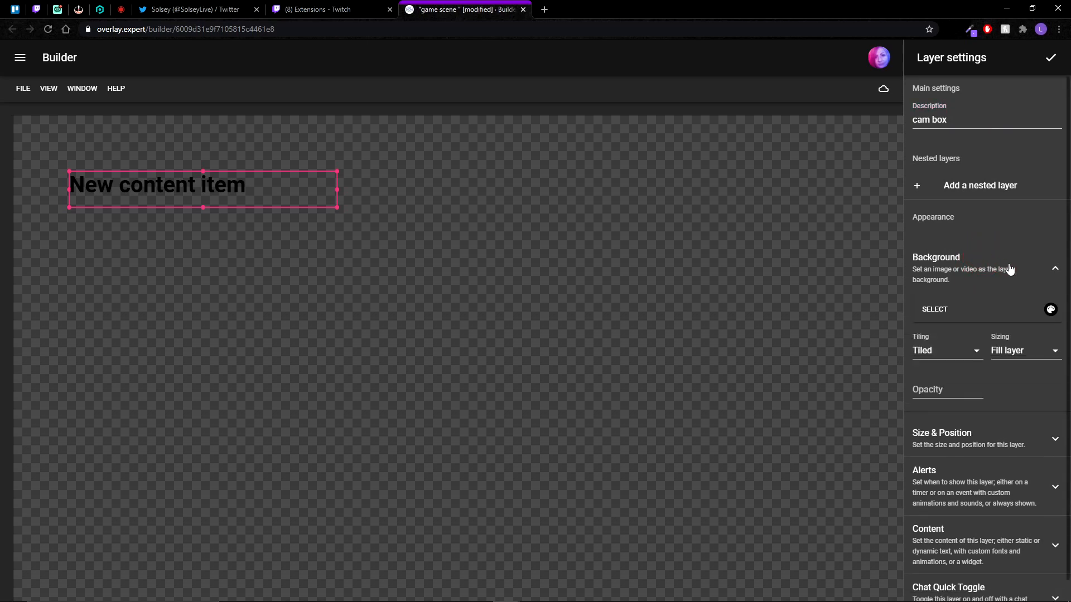
pyautogui.click(935, 310)
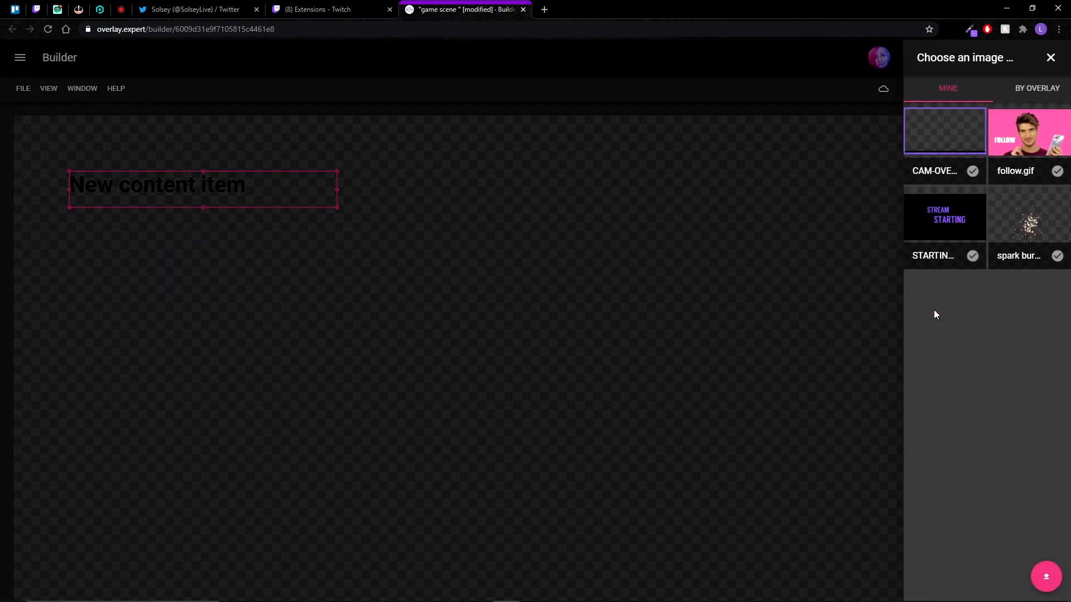
pyautogui.click(1041, 580)
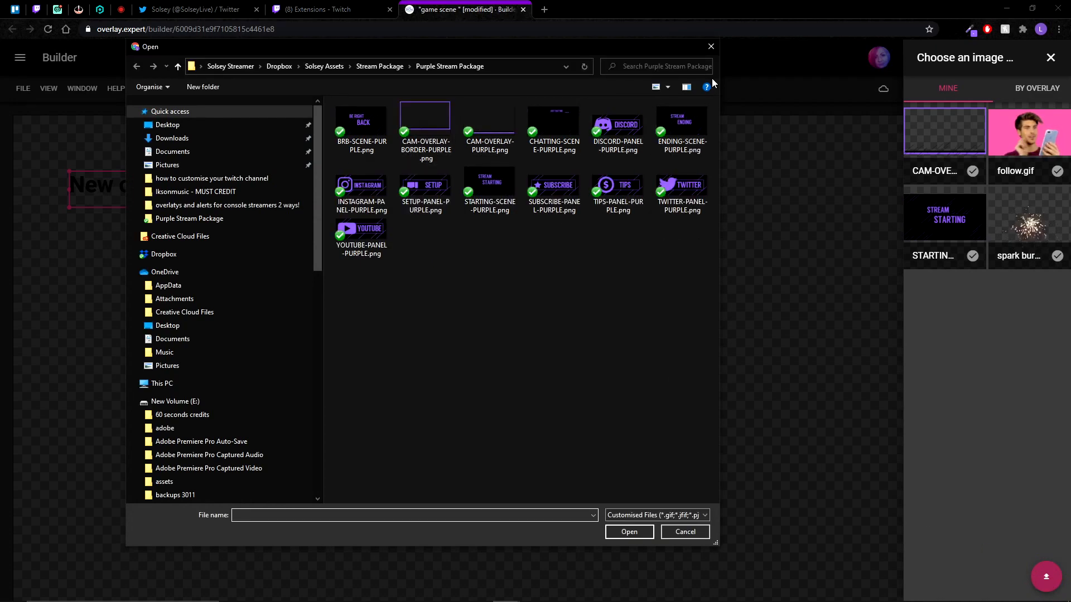
pyautogui.click(711, 46)
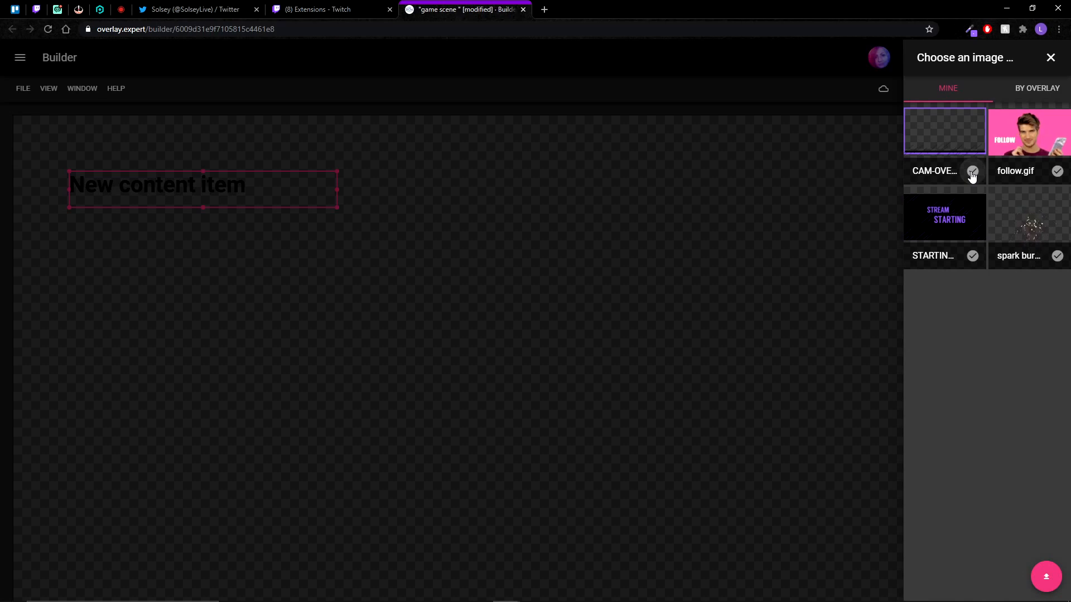
pyautogui.click(972, 177)
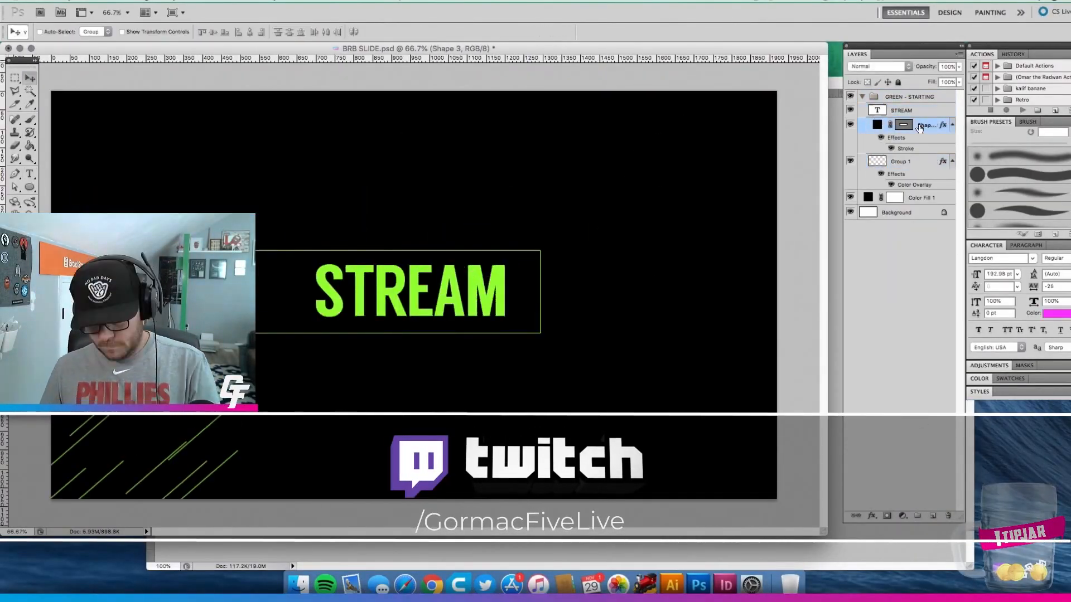
pyautogui.click(550, 259)
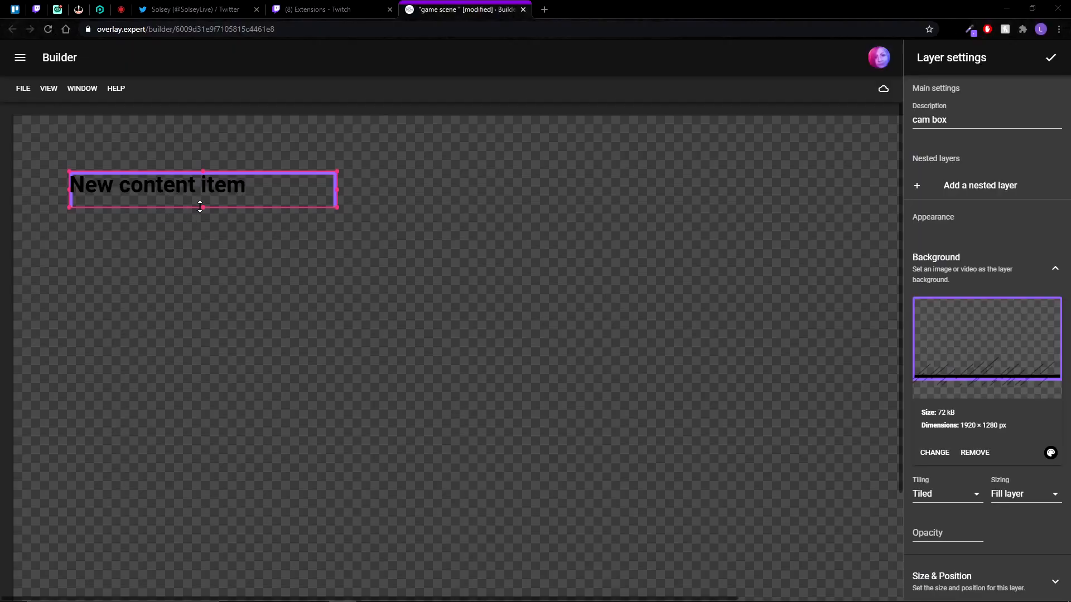
# Make the cam box layer taller and narrower so the whole camera border shows, and deselect it.
pyautogui.moveTo(201, 207); pyautogui.dragTo(199, 282)
pyautogui.moveTo(336, 279); pyautogui.dragTo(288, 309)
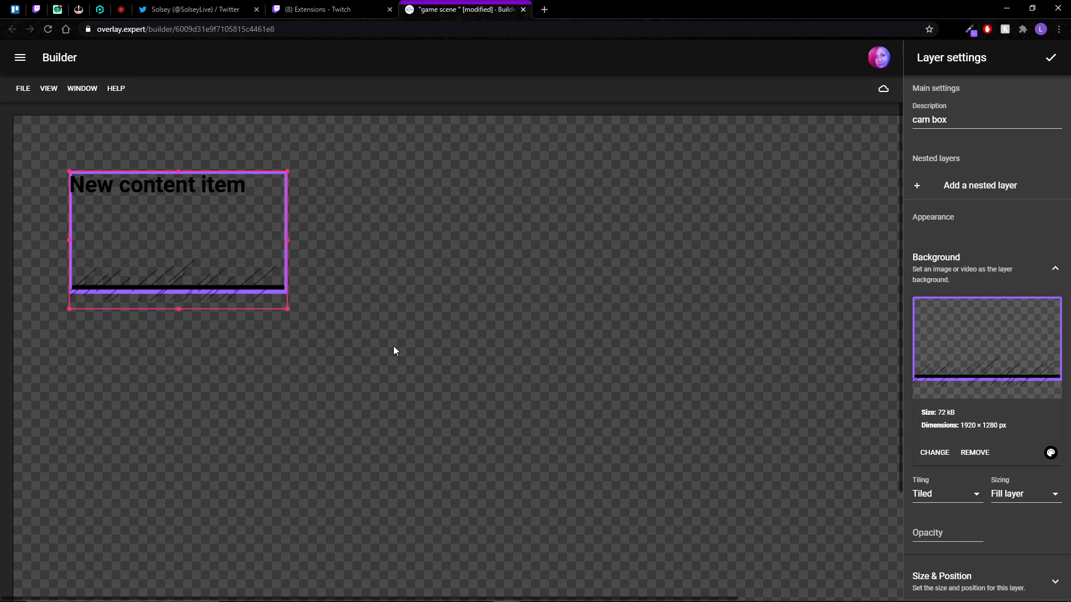
pyautogui.click(56, 148)
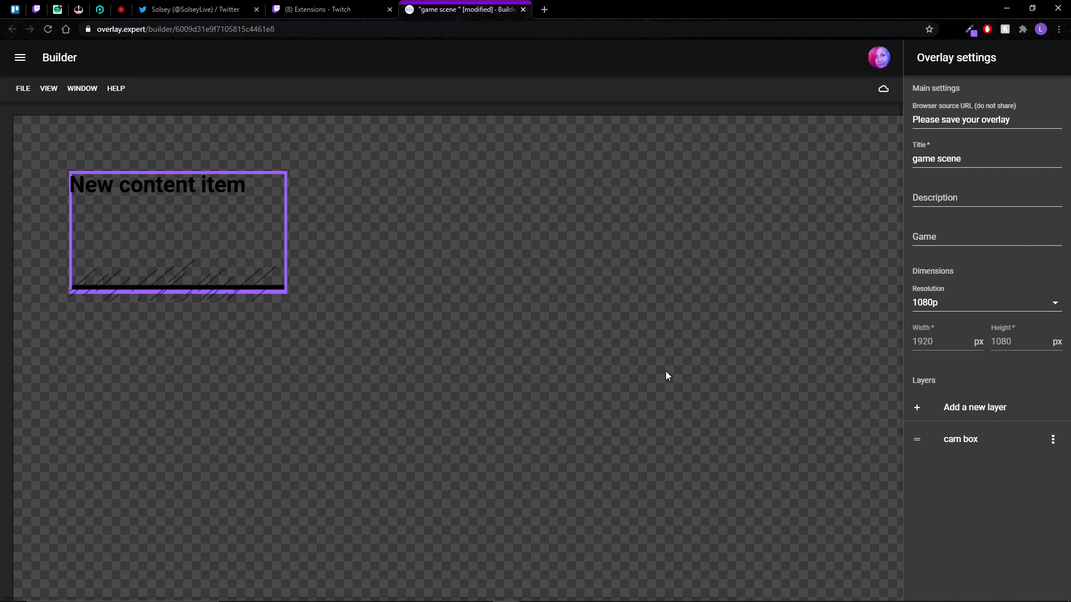
# Delete the placeholder text "New content item" from the cam box layer's free-form text content.
pyautogui.click(950, 438)
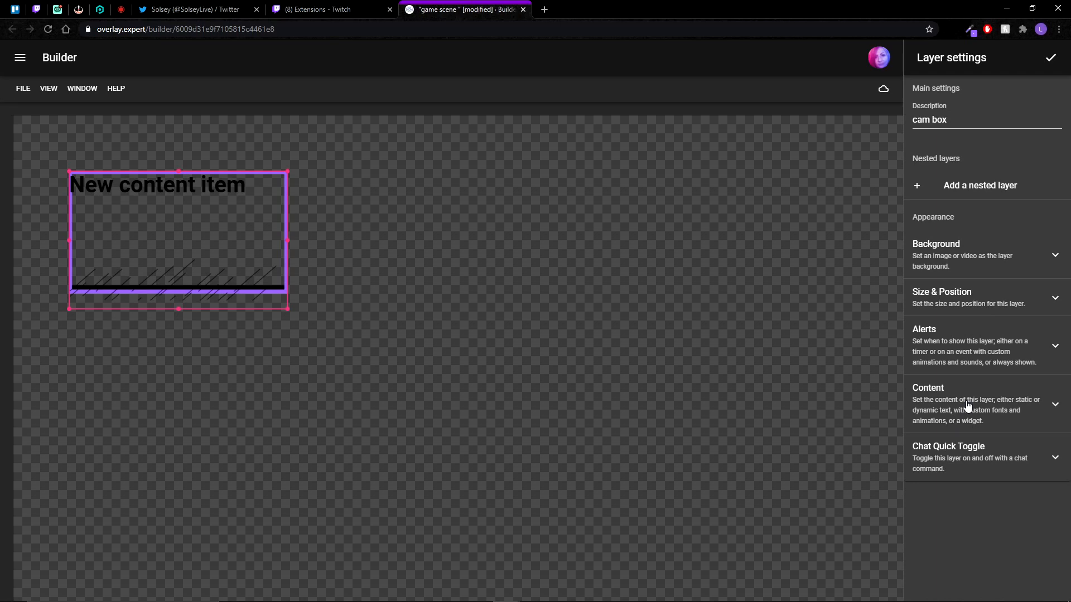
pyautogui.click(1004, 410)
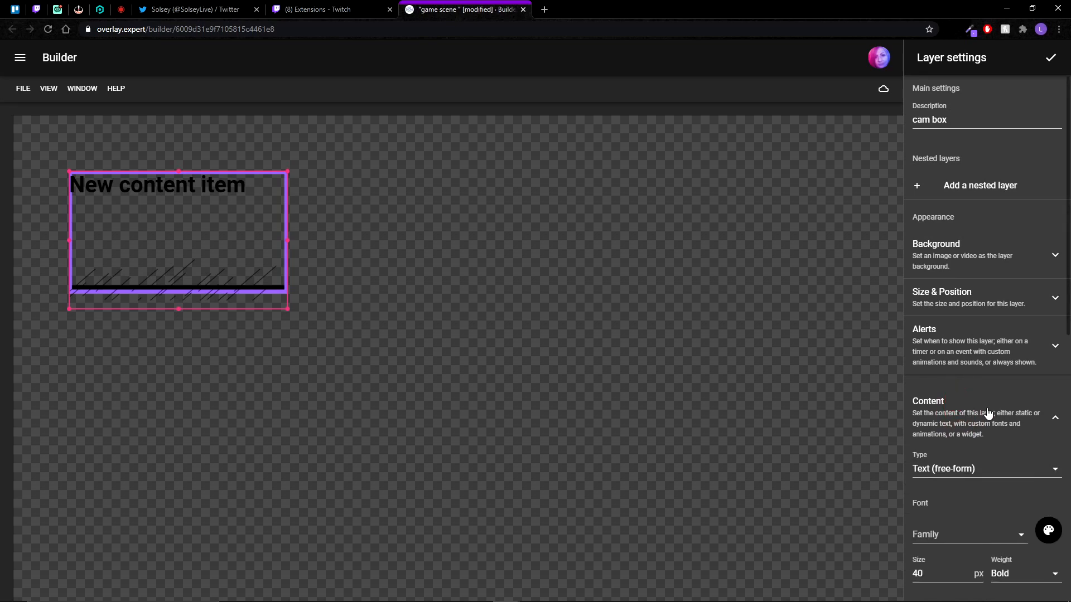
pyautogui.scroll(-2, 987, 411)
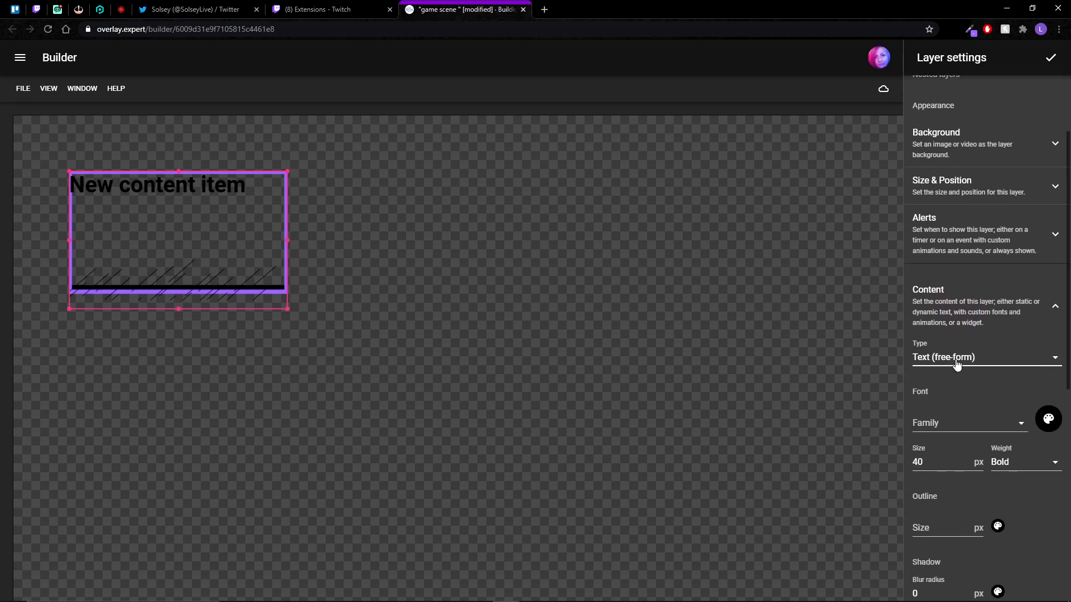
pyautogui.click(942, 365)
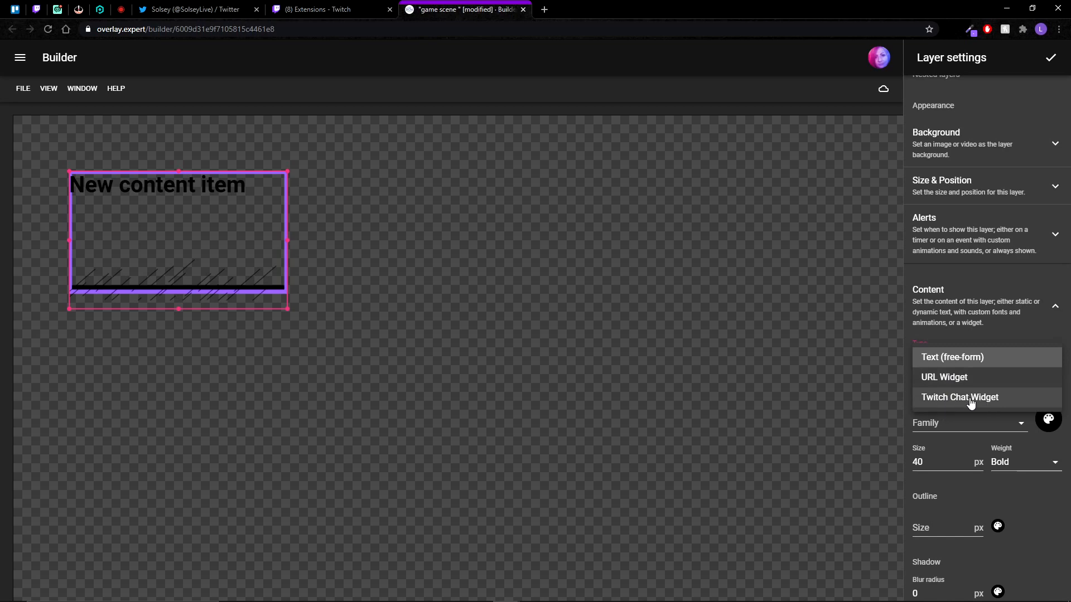
pyautogui.click(976, 305)
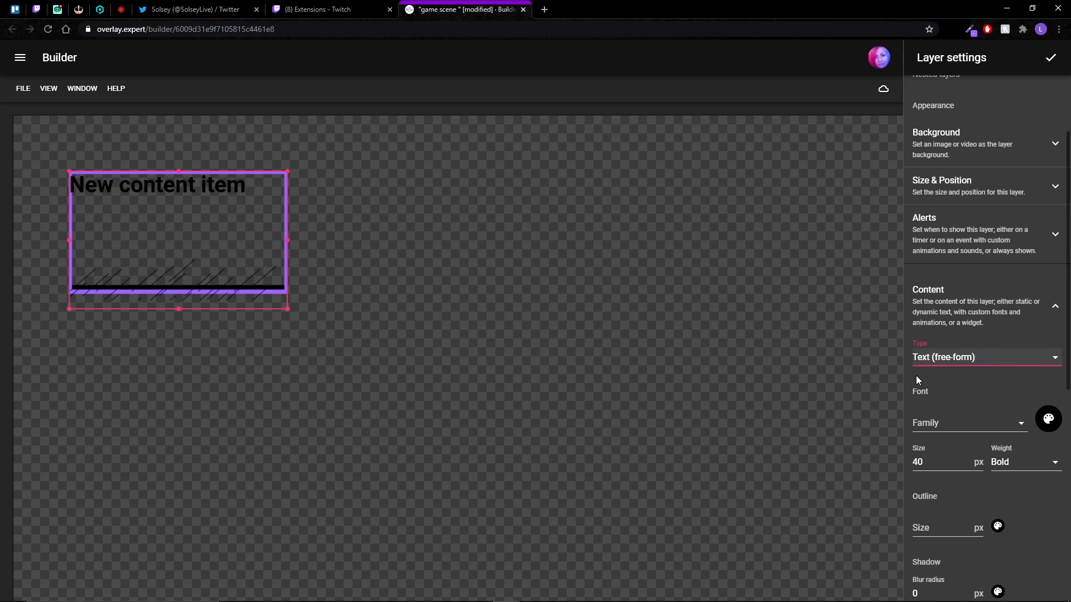
pyautogui.scroll(-5, 943, 413)
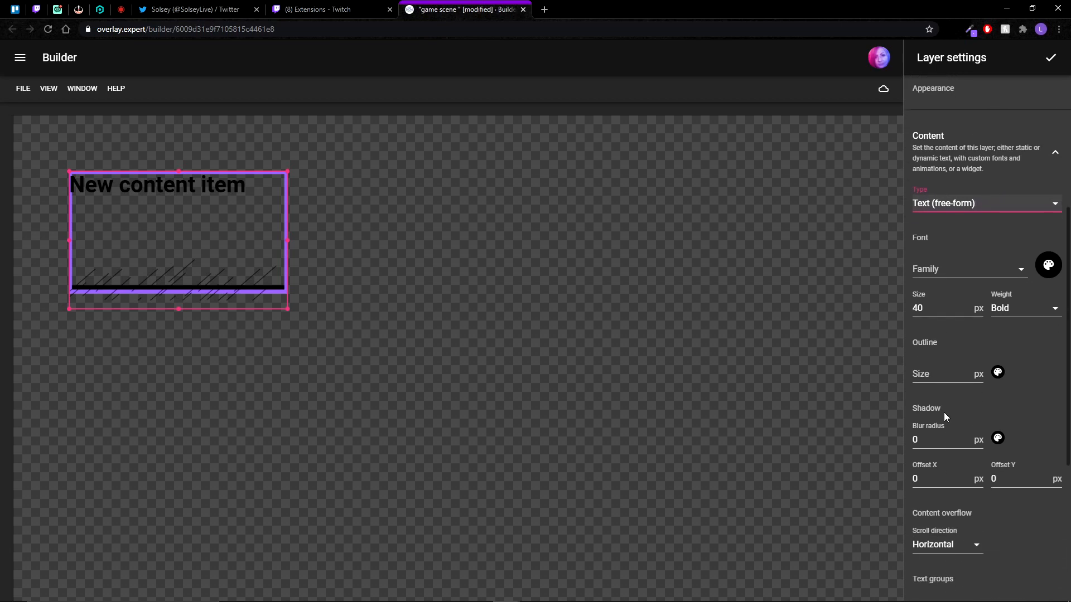
pyautogui.scroll(-2, 943, 409)
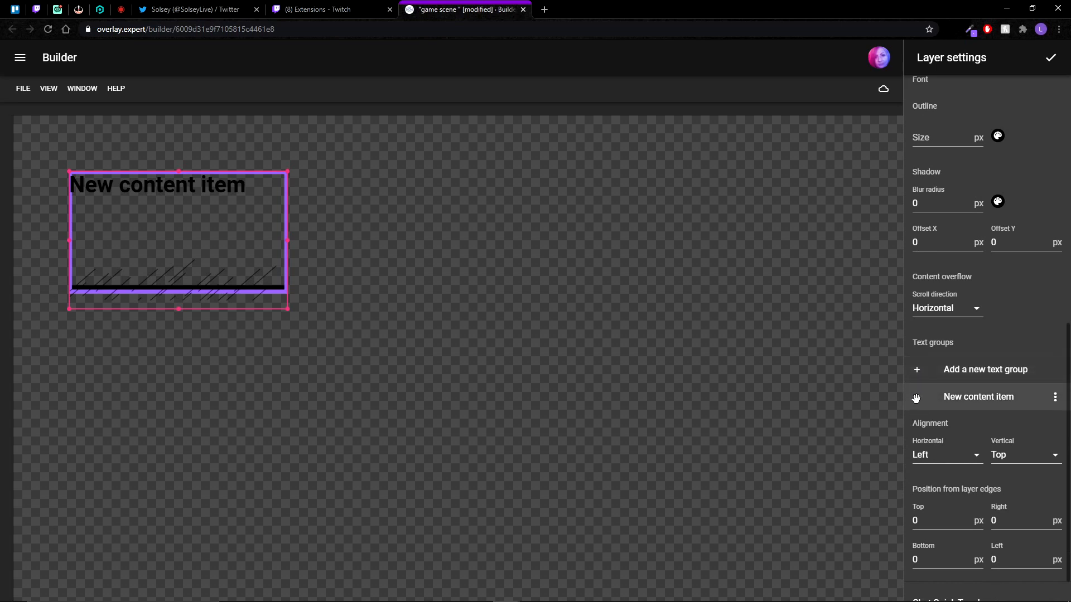
pyautogui.click(916, 399)
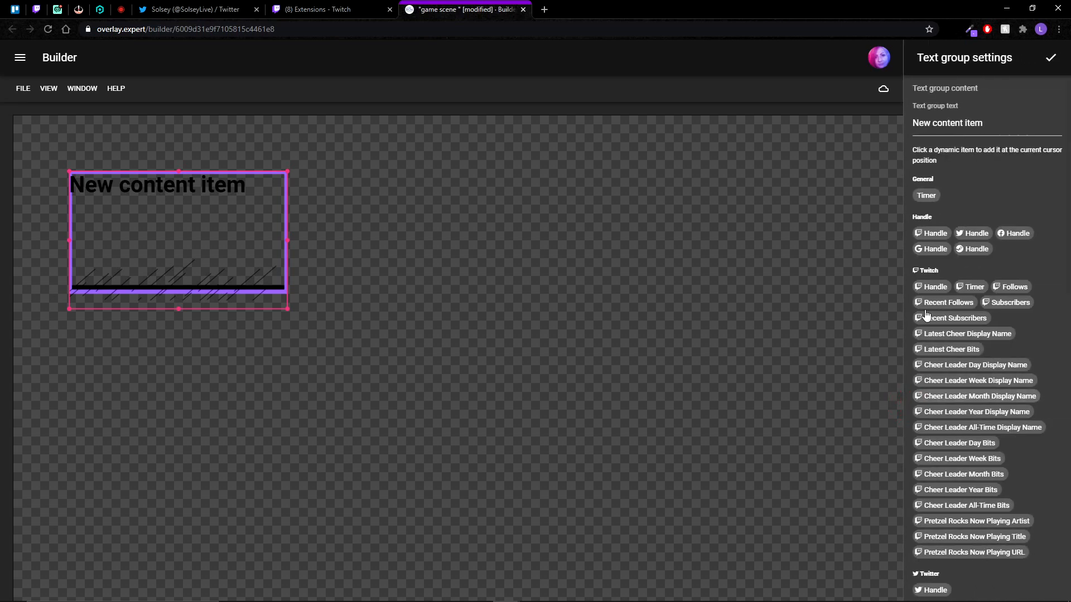
pyautogui.moveTo(989, 123); pyautogui.dragTo(873, 125)
pyautogui.press('BackSpace')
# Move the cam box layer to the lower-left area of the overlay canvas and deselect it.
pyautogui.click(761, 339)
pyautogui.moveTo(239, 221); pyautogui.dragTo(148, 431)
pyautogui.click(445, 393)
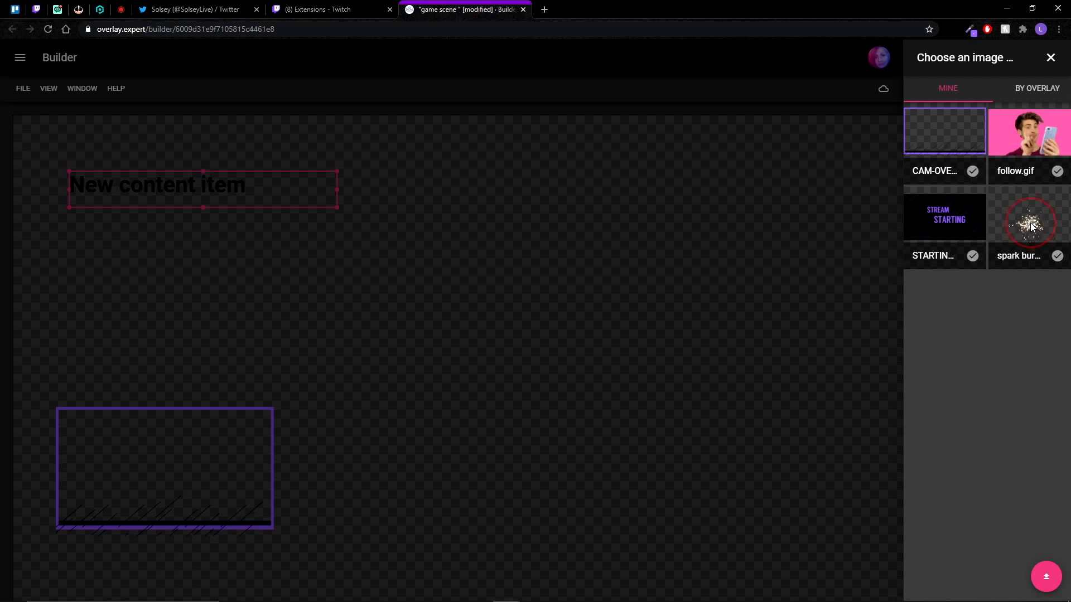
# Try the spark burst video as the new layer's background and check its loop setting.
pyautogui.click(1057, 259)
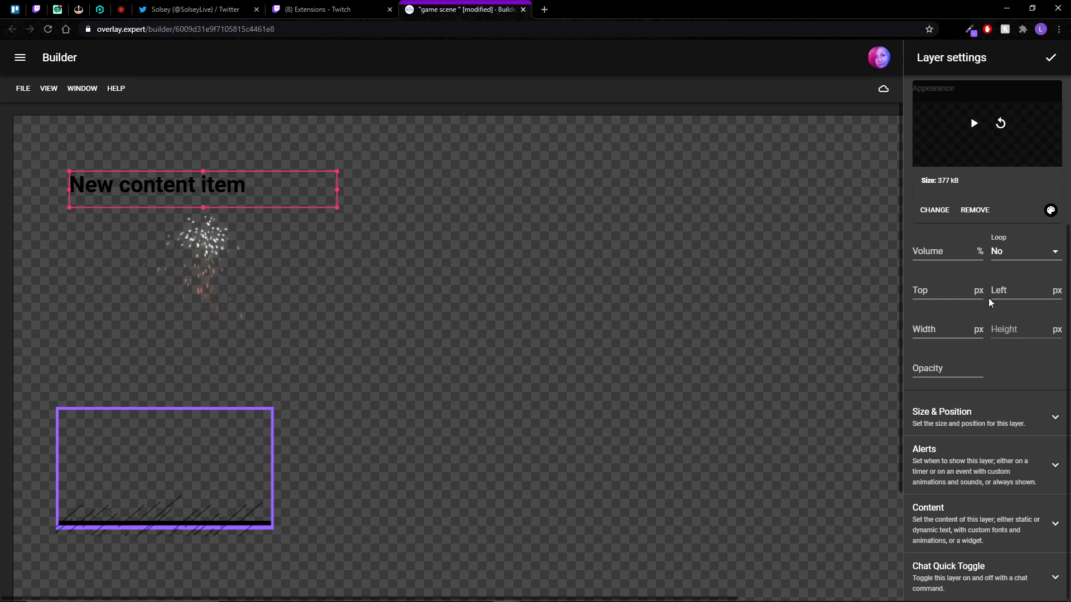
pyautogui.moveTo(967, 182); pyautogui.dragTo(920, 181)
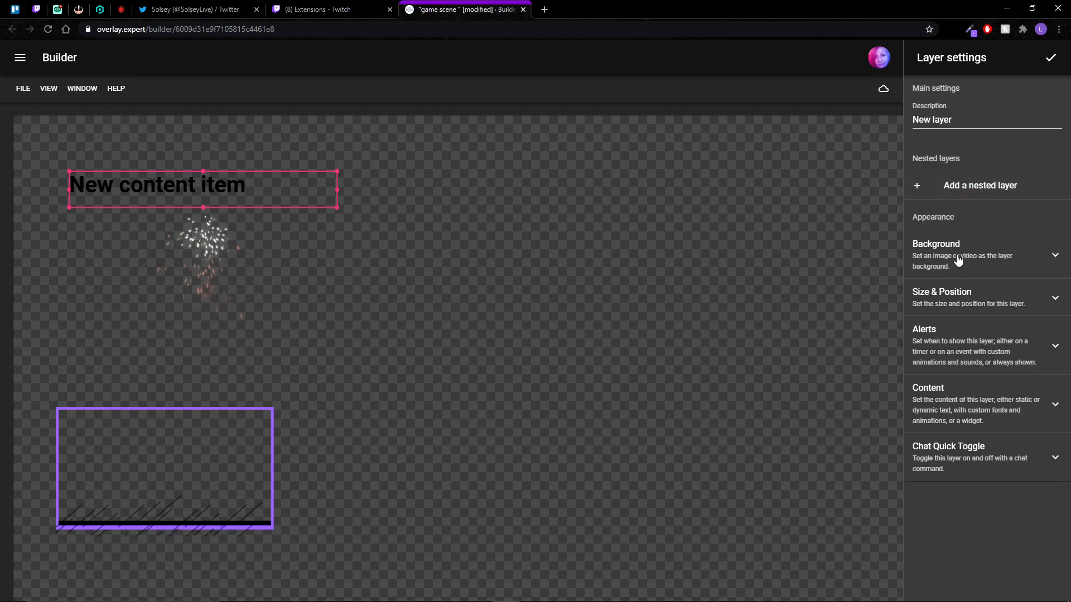
pyautogui.click(961, 258)
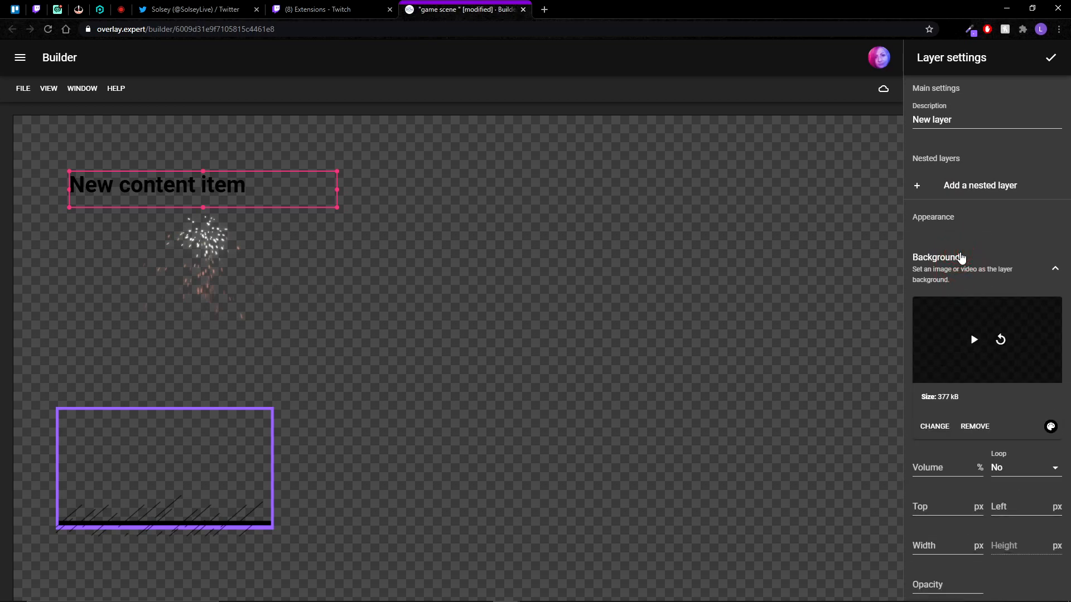
pyautogui.scroll(-2, 1017, 323)
pyautogui.click(1015, 357)
pyautogui.click(1006, 337)
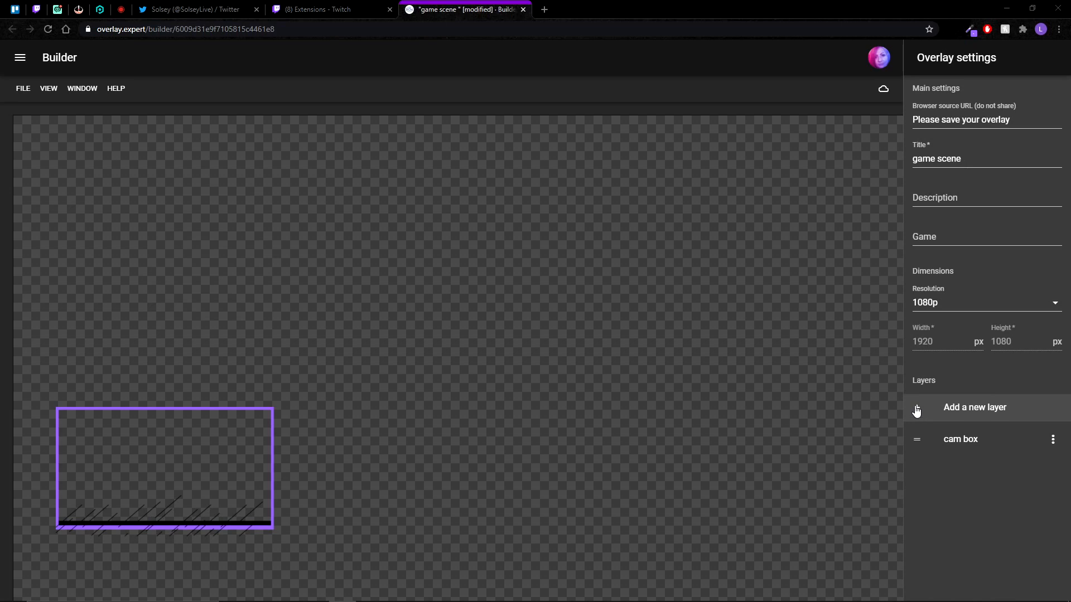
# Add a new layer with follow.gif as its background and extend its height to show the whole image.
pyautogui.click(916, 411)
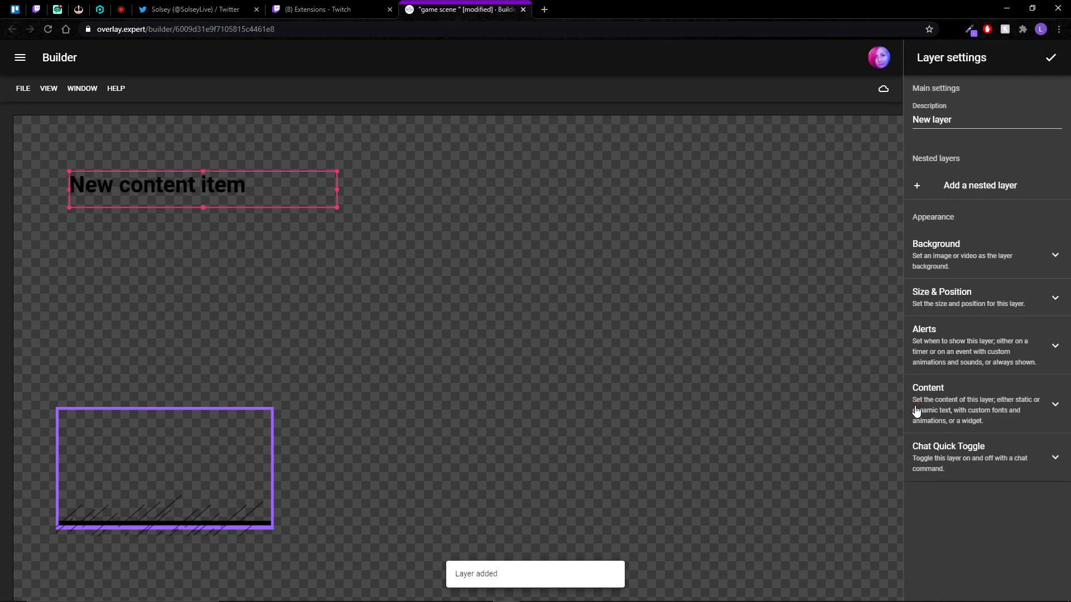
pyautogui.click(980, 257)
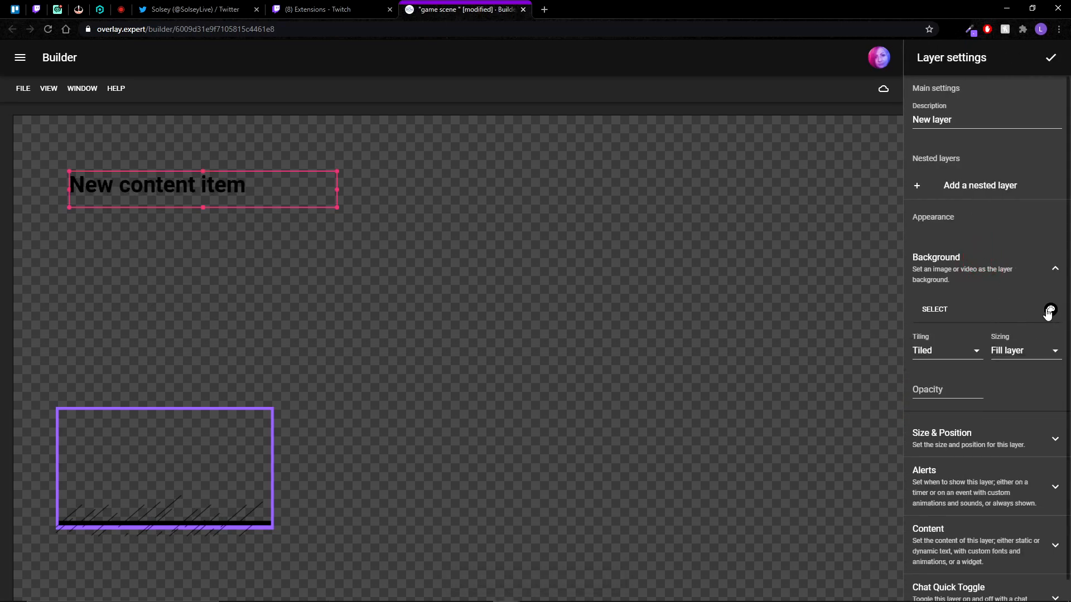
pyautogui.click(936, 310)
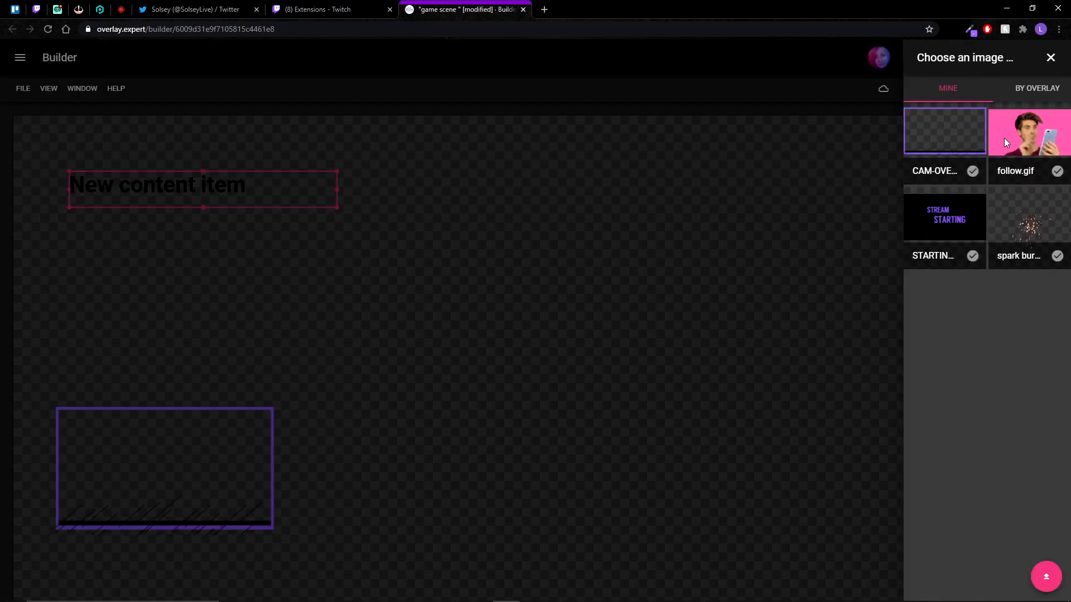
pyautogui.click(1004, 139)
pyautogui.moveTo(187, 207); pyautogui.dragTo(196, 323)
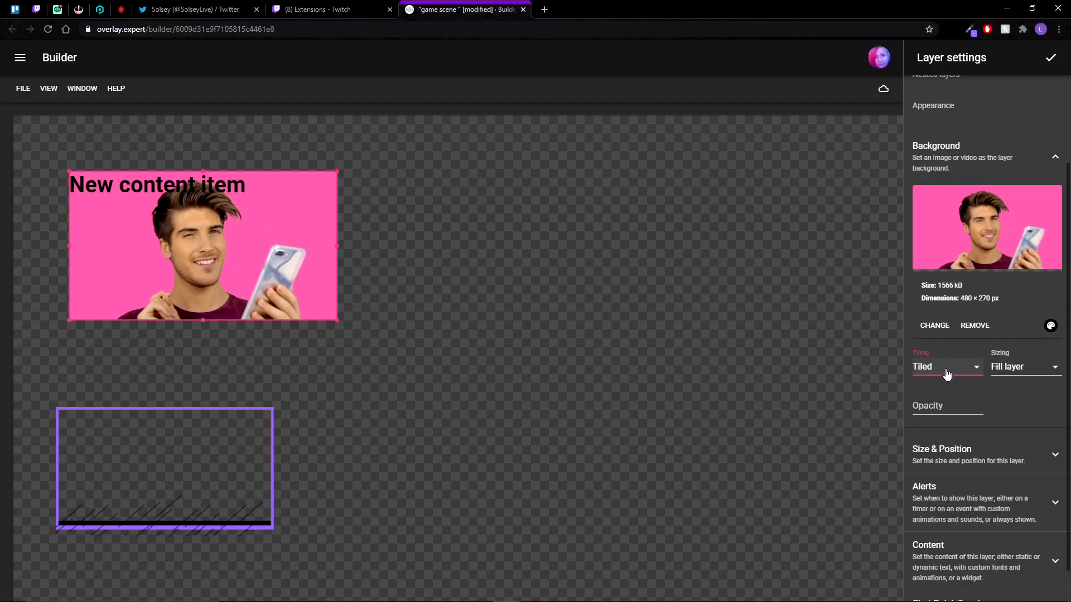
# Set the follow.gif background's tiling to None and its sizing to Custom with a width of 480 px and height of 270 px.
pyautogui.click(944, 370)
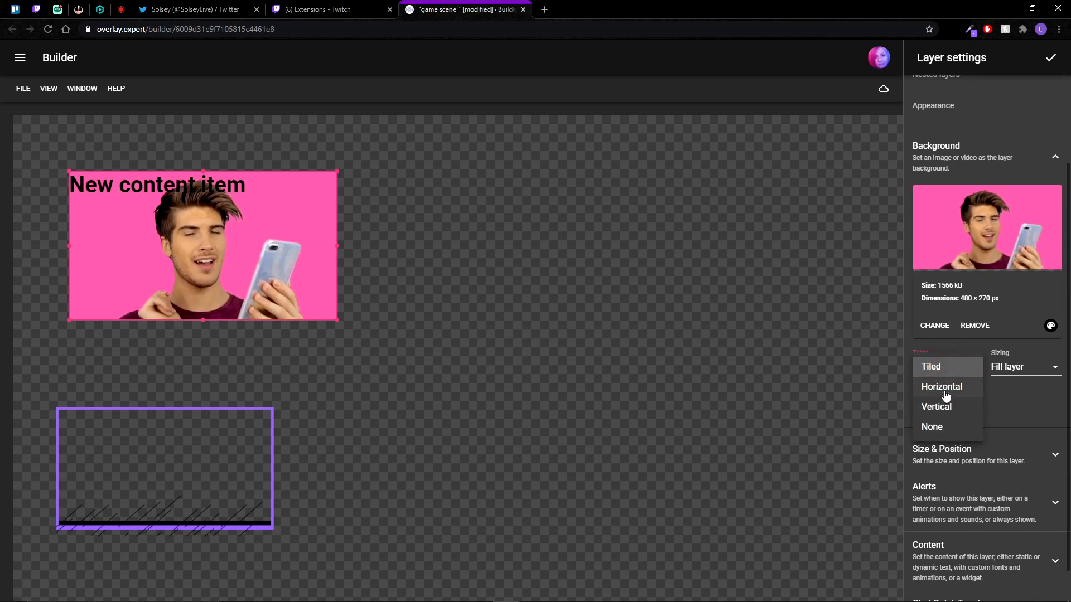
pyautogui.click(941, 427)
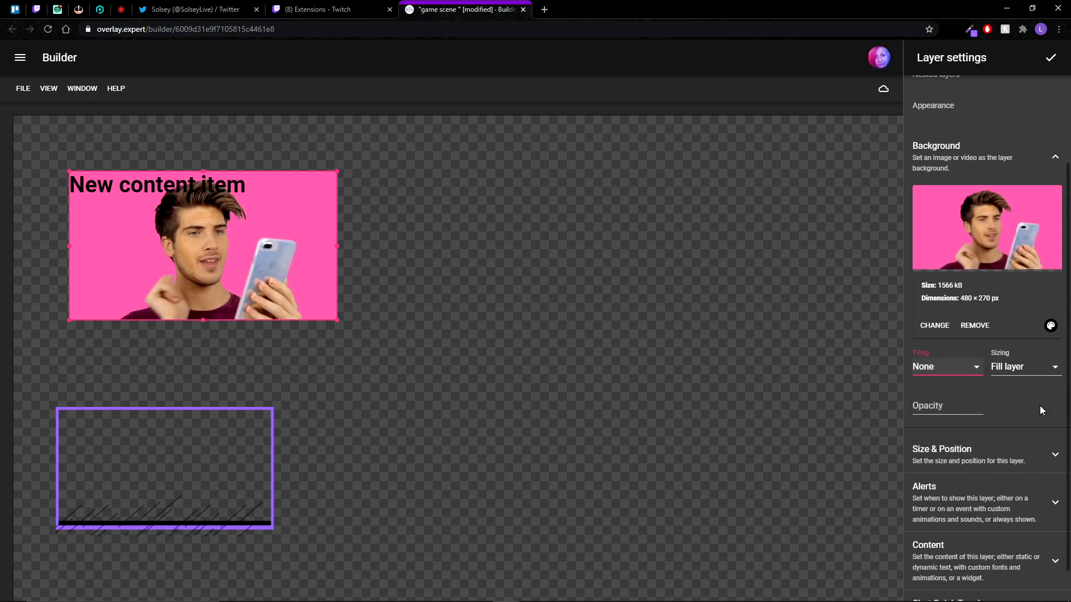
pyautogui.click(1023, 369)
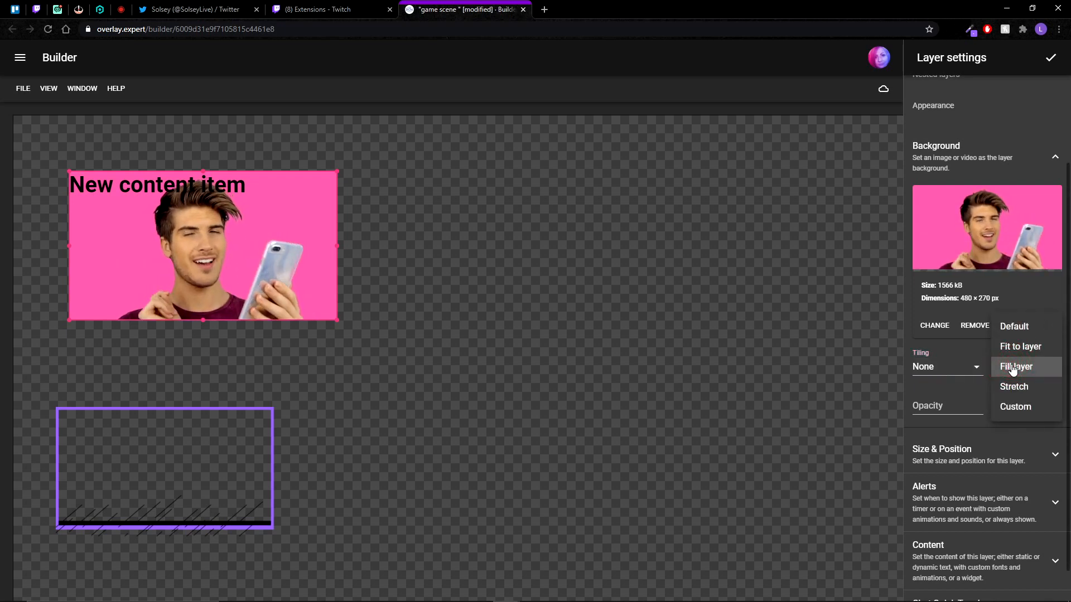
pyautogui.click(1026, 408)
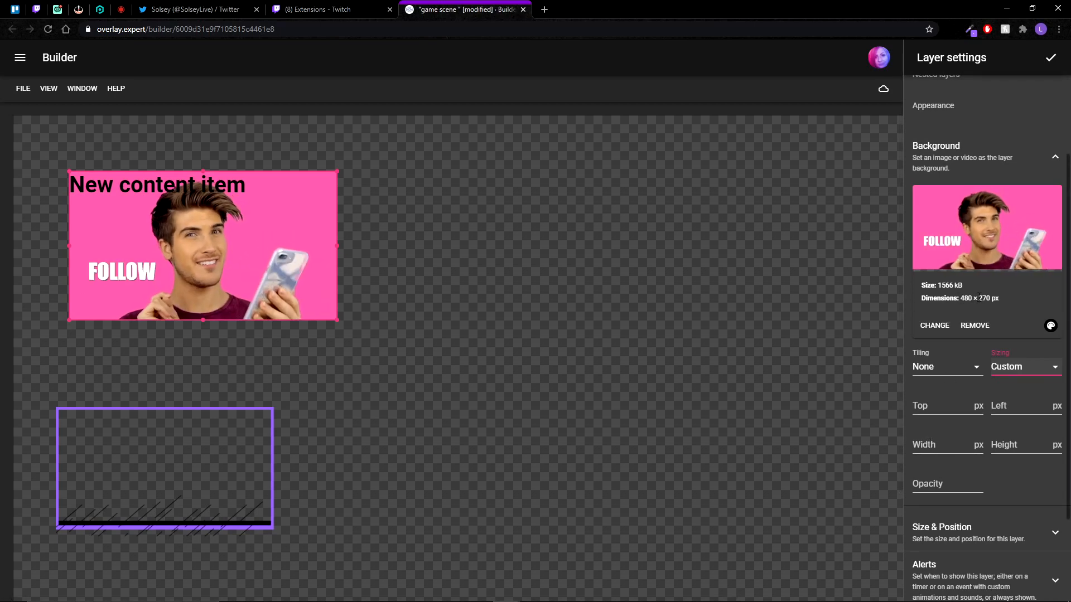
pyautogui.click(941, 446)
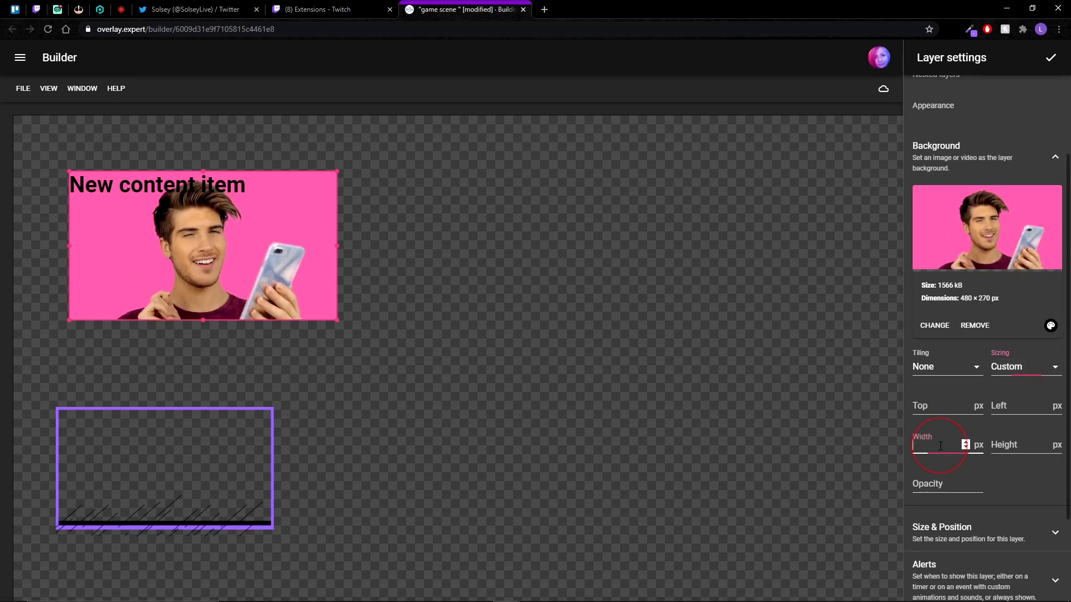
pyautogui.write('480')
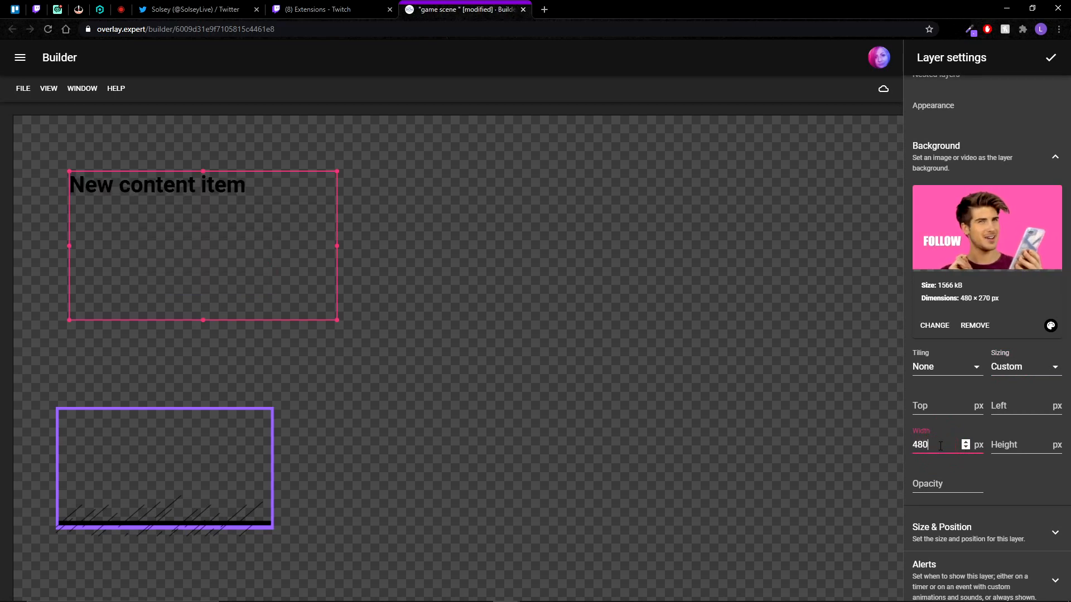
pyautogui.press('Tab')
pyautogui.write('270')
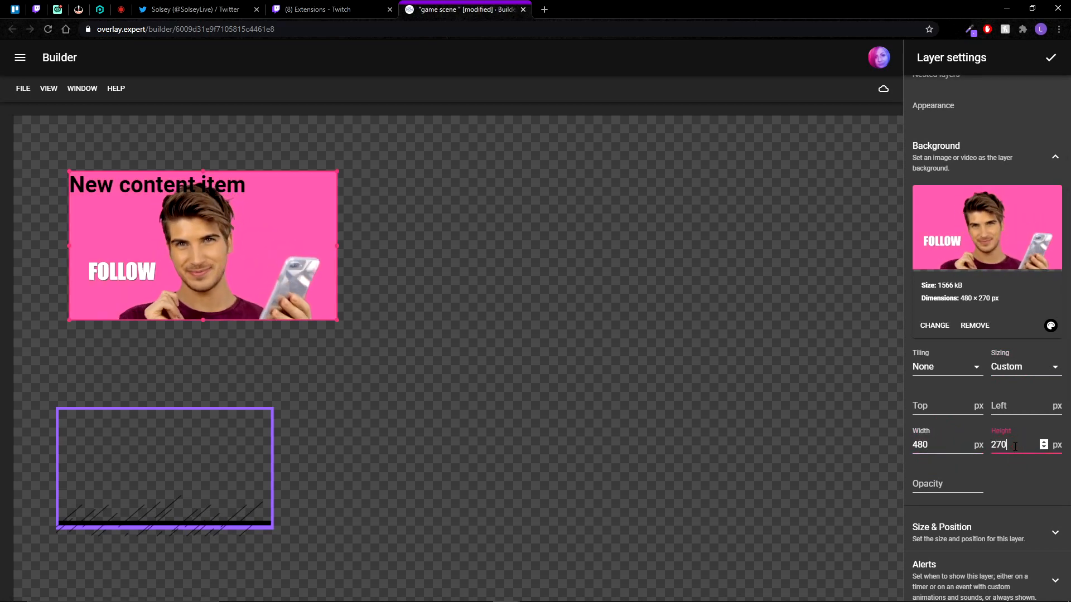
# Extend the follow.gif layer's height to leave room below the image and move the layer to the upper middle of the canvas.
pyautogui.moveTo(203, 320); pyautogui.dragTo(205, 384)
pyautogui.moveTo(234, 257); pyautogui.dragTo(488, 264)
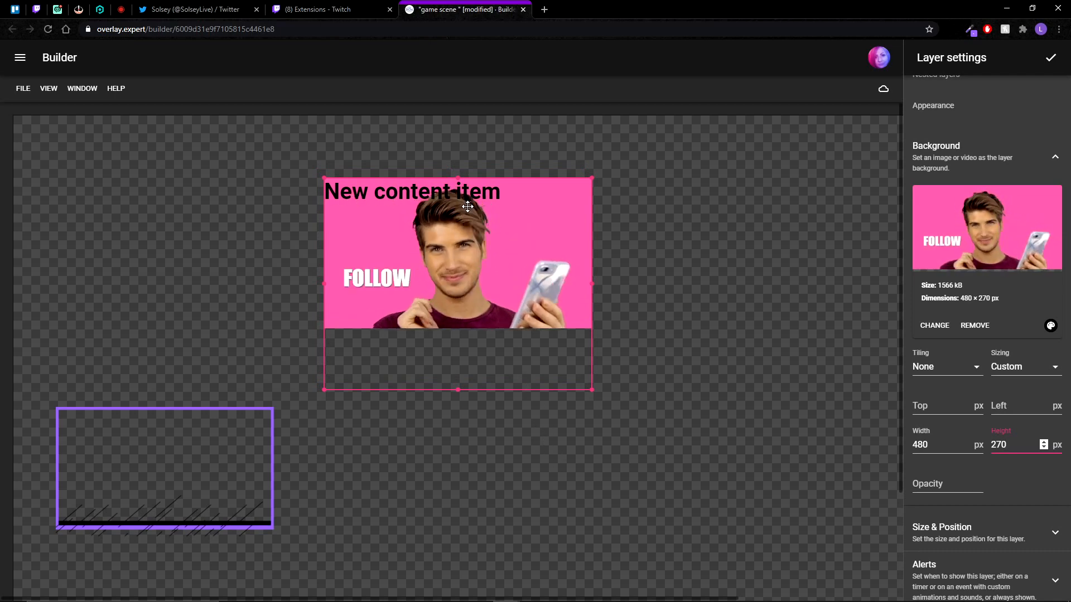
# Set the font family of the follow alert layer's text to Anton.
pyautogui.scroll(-8, 1011, 411)
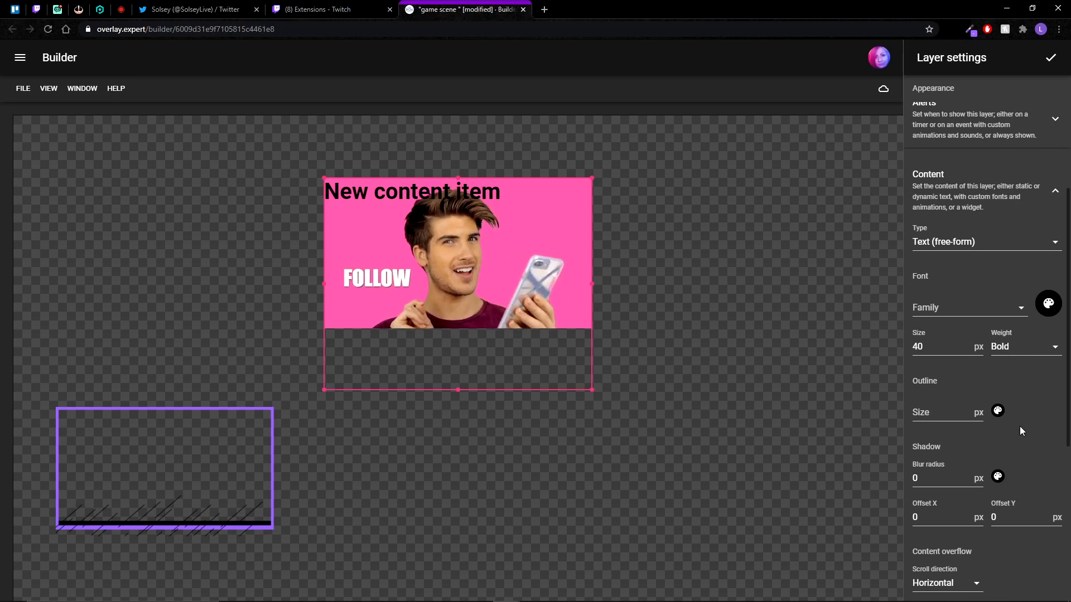
pyautogui.scroll(-1, 1035, 417)
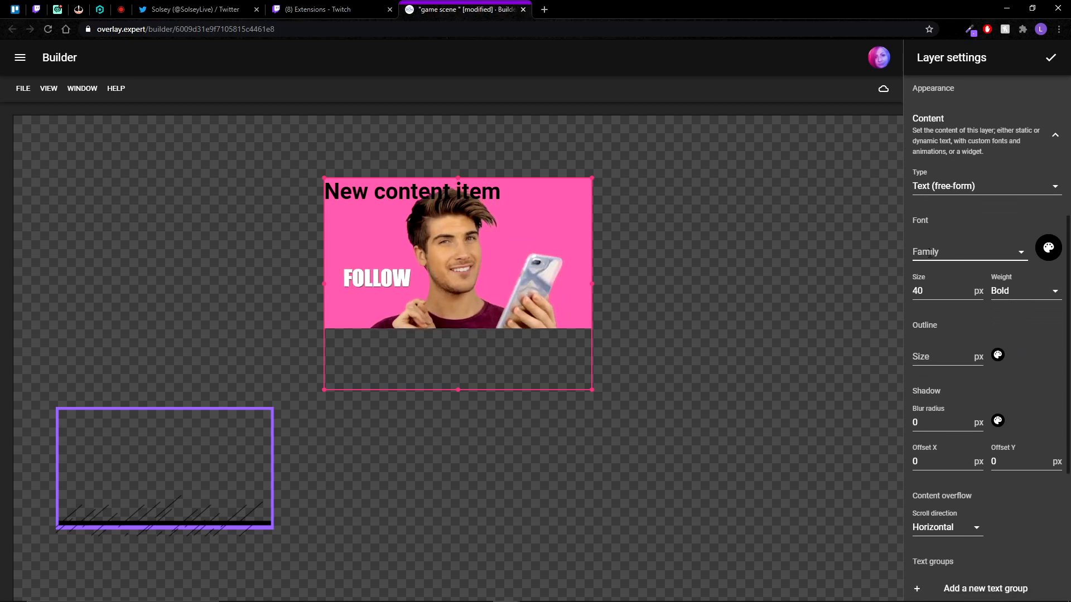
pyautogui.click(942, 254)
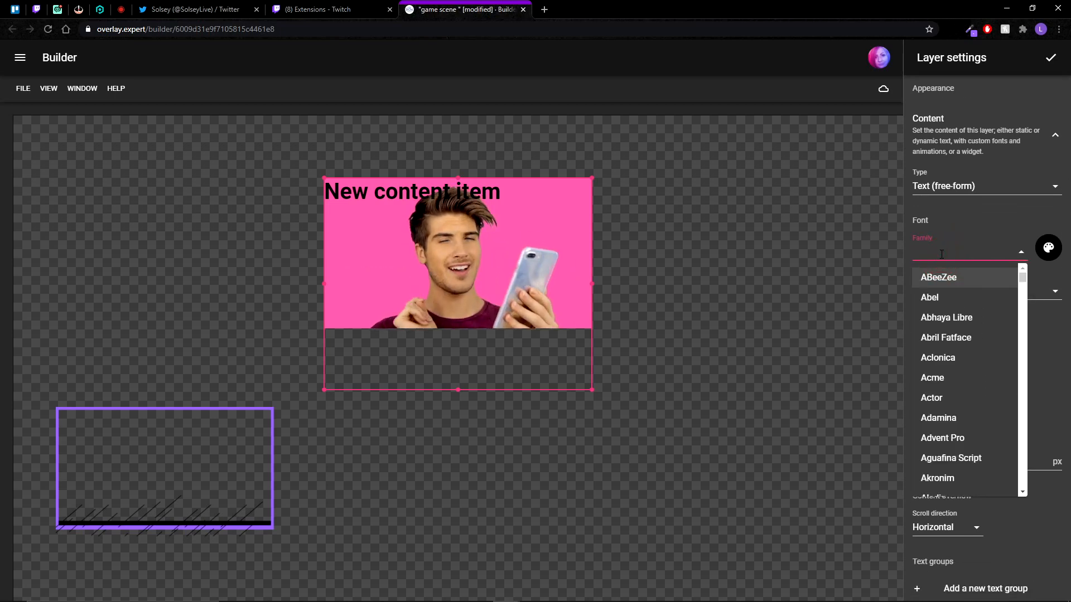
pyautogui.write('anton')
pyautogui.click(920, 279)
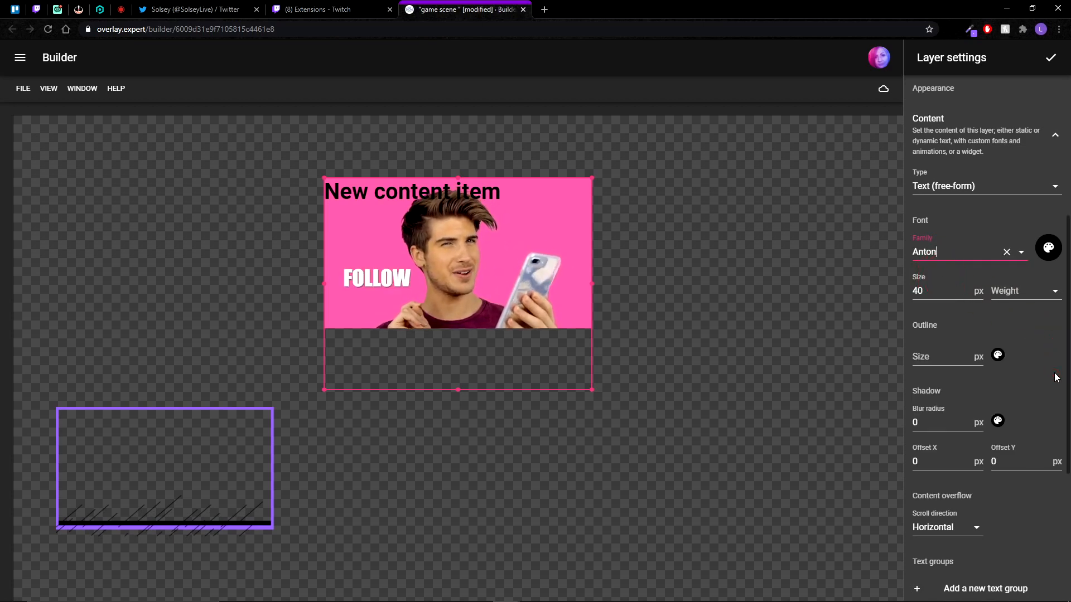
# Colour the layer's text bright blue (#3E01F9) and give it a shadow with a 9 px blur radius.
pyautogui.click(1047, 247)
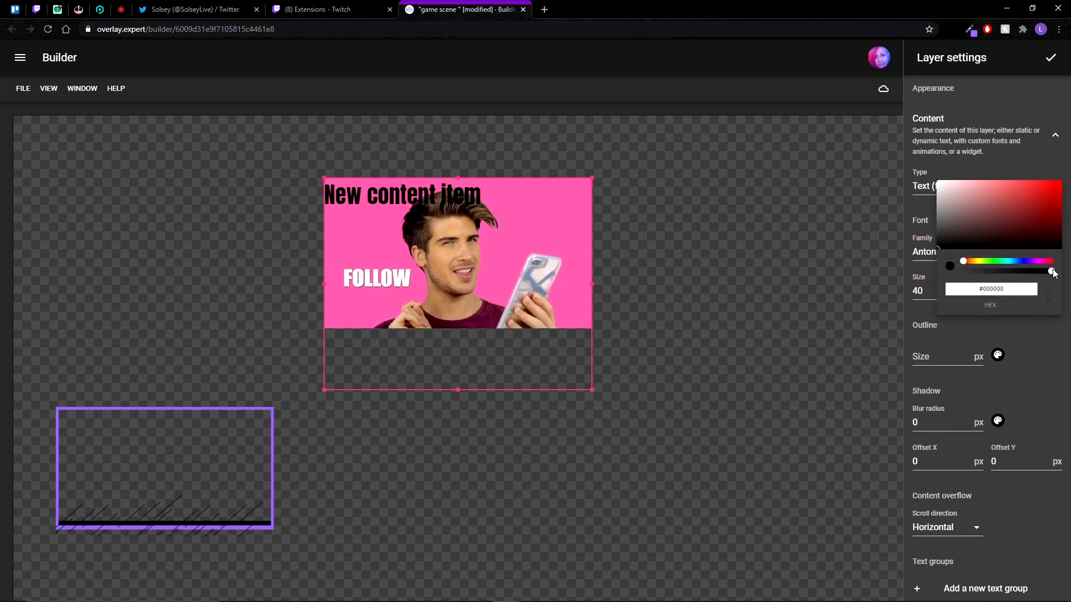
pyautogui.click(1026, 261)
pyautogui.moveTo(1031, 199); pyautogui.dragTo(1061, 182)
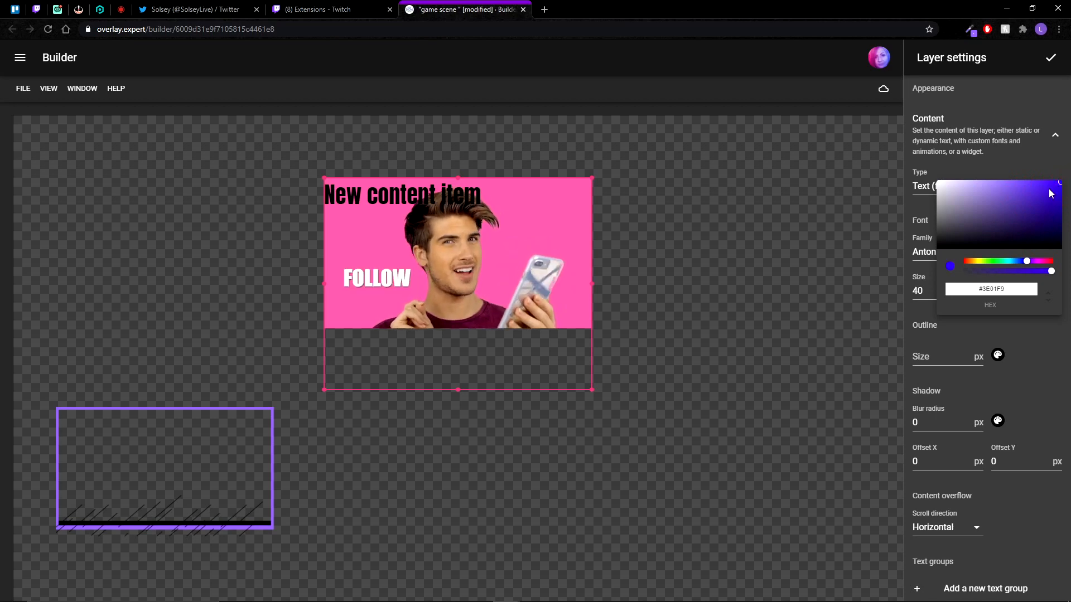
pyautogui.click(1029, 383)
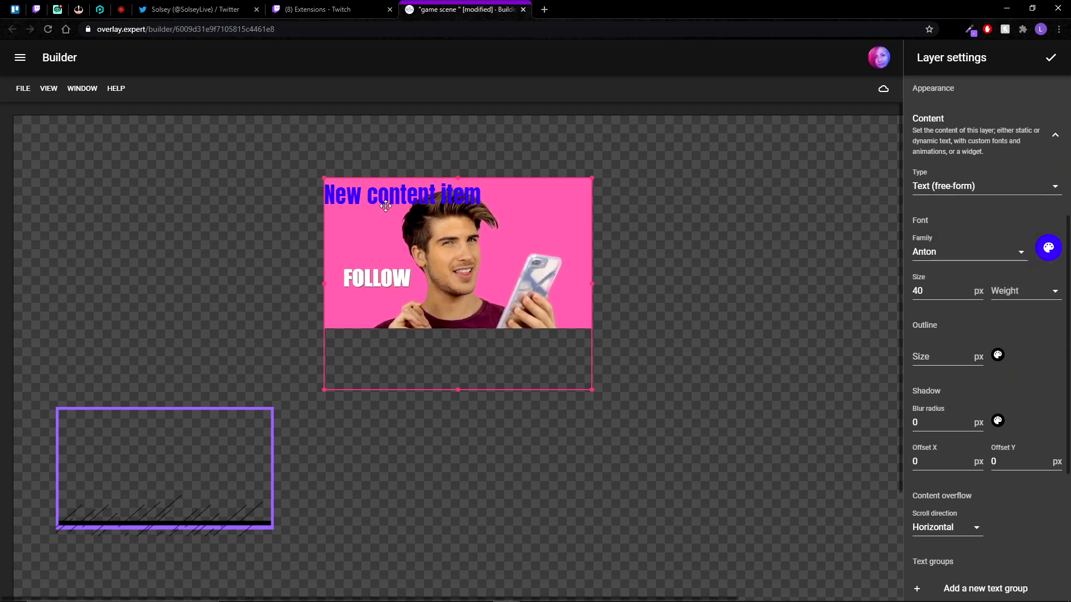
pyautogui.moveTo(928, 424); pyautogui.dragTo(897, 429)
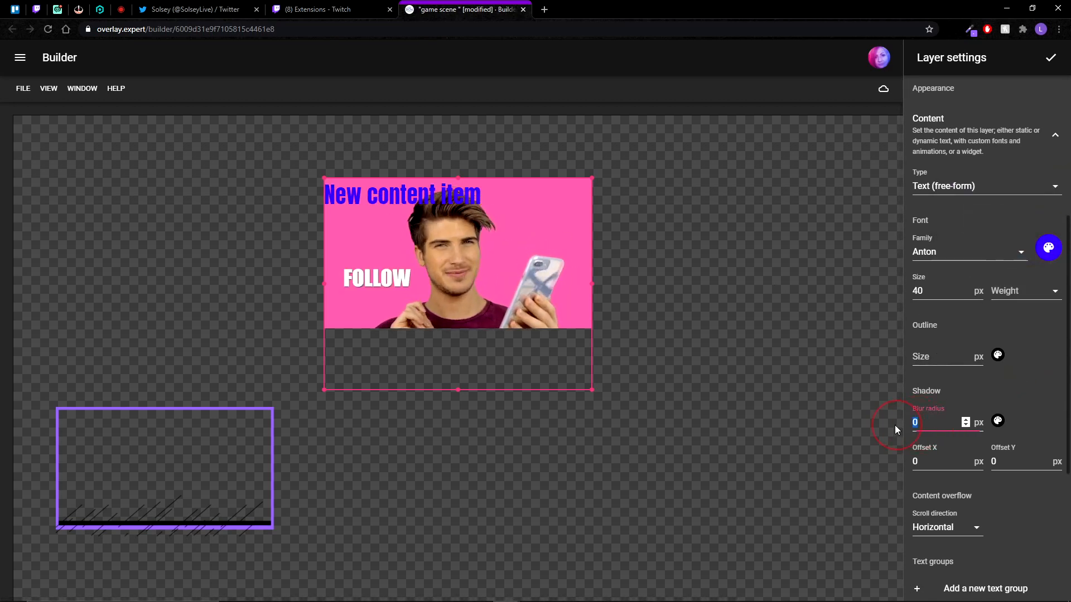
pyautogui.write('9')
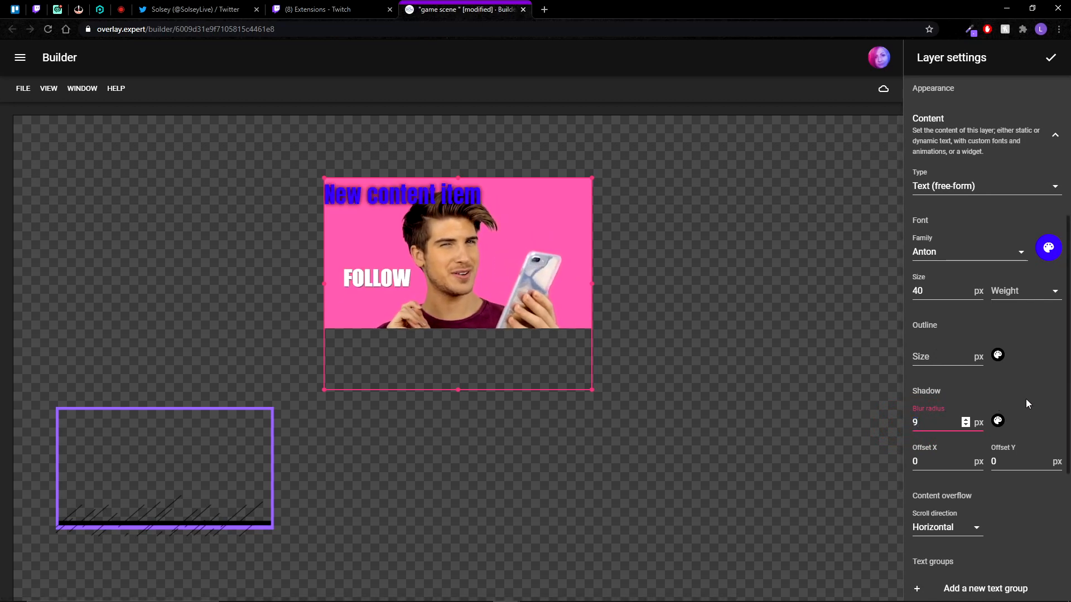
# Centre the layer's text horizontally and place it 270 px from the layer's top edge, below the image.
pyautogui.moveTo(1068, 378); pyautogui.dragTo(1067, 504)
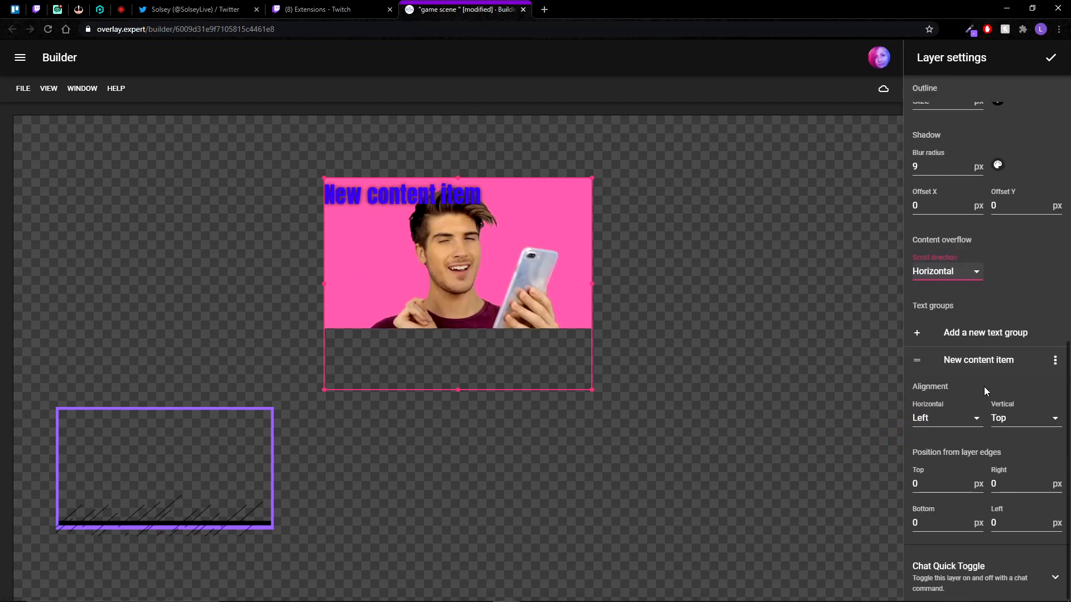
pyautogui.click(934, 425)
pyautogui.click(934, 444)
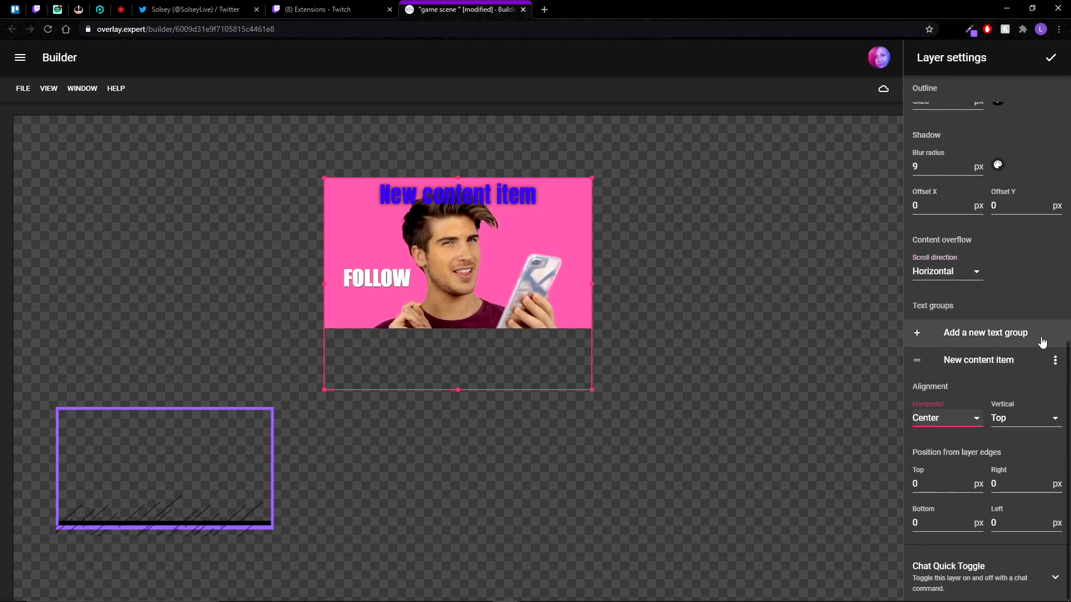
pyautogui.click(970, 476)
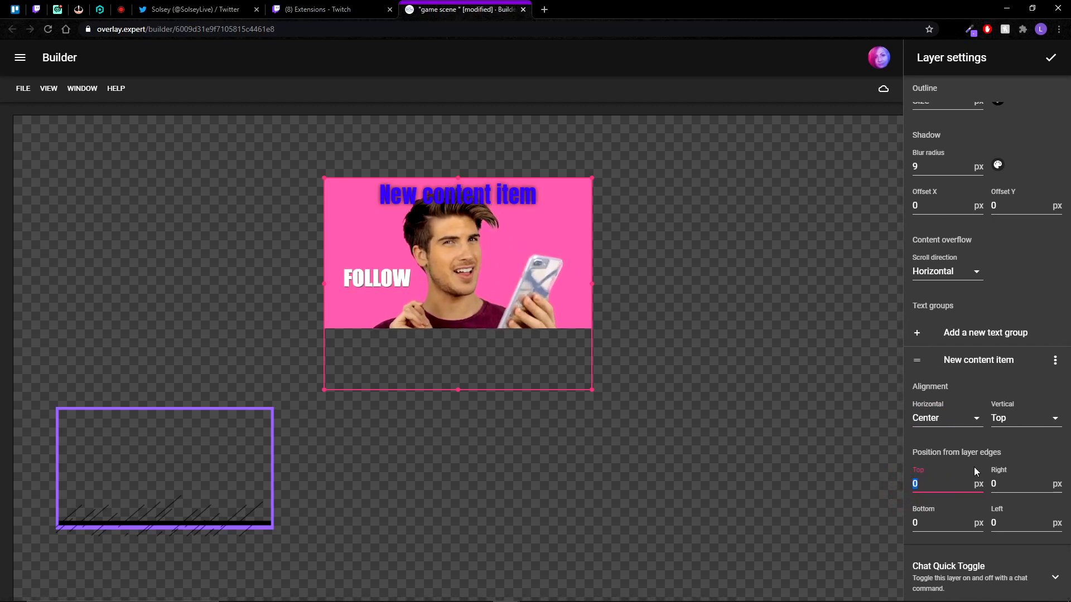
pyautogui.write('25')
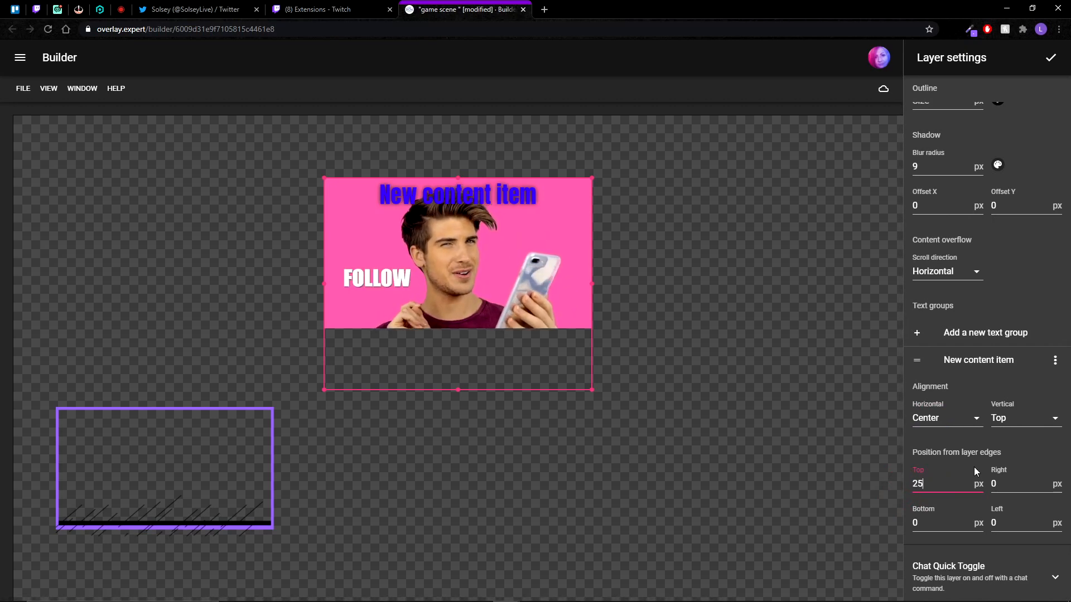
pyautogui.write('0')
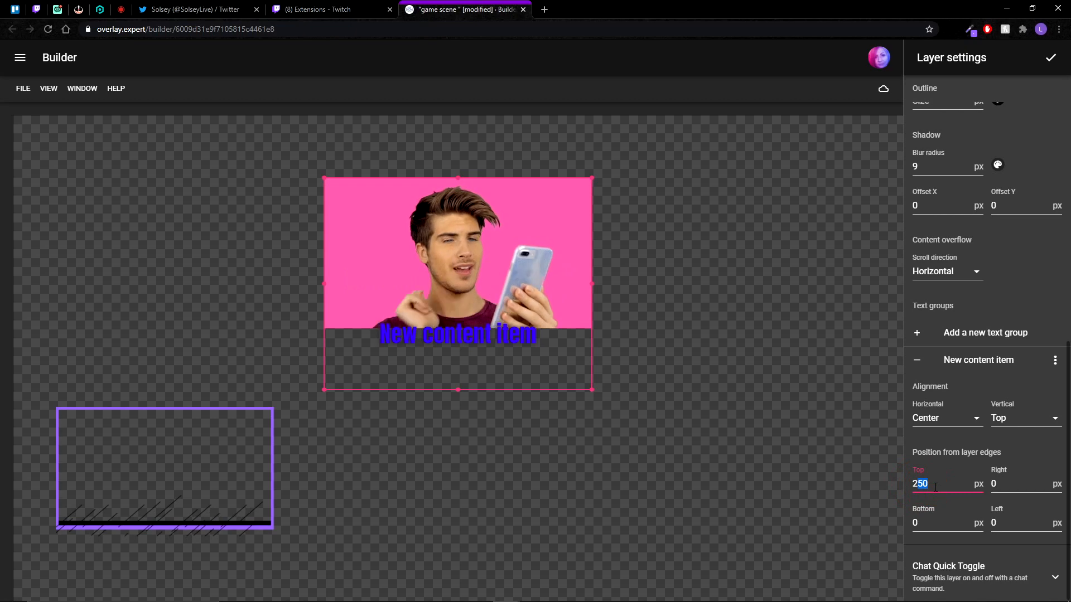
pyautogui.write('70')
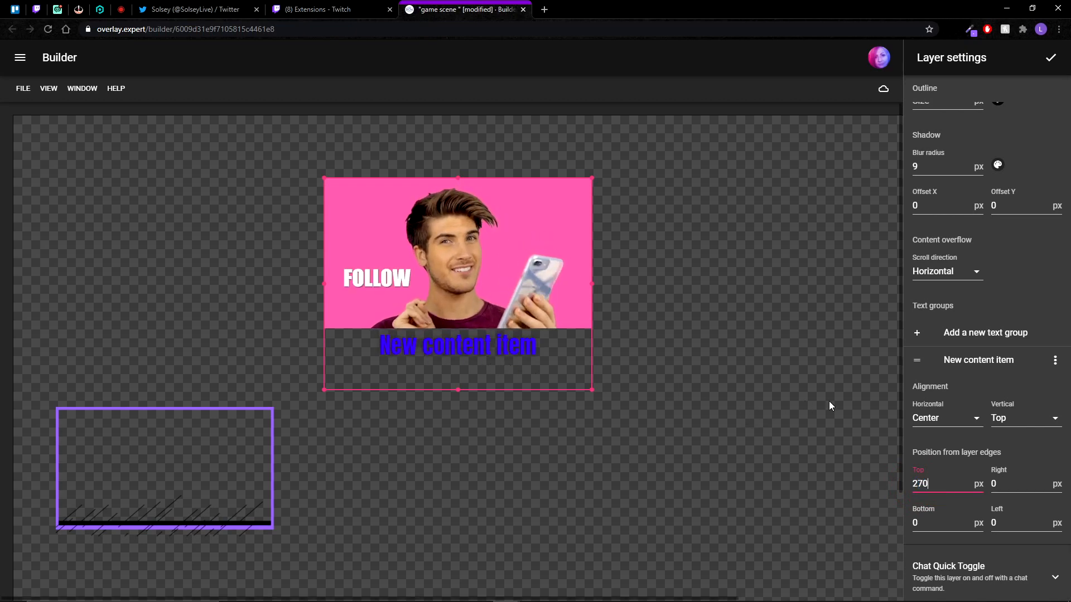
# Make the follow alert layer's display event-based and trigger it on the Twitch Follow event.
pyautogui.scroll(10, 1042, 357)
pyautogui.click(1053, 381)
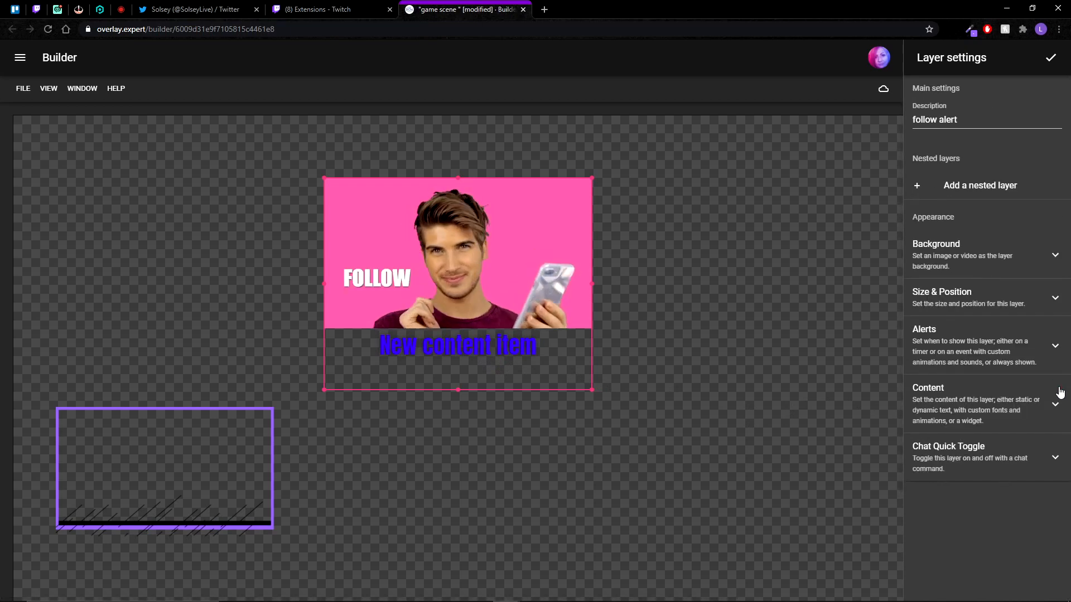
pyautogui.click(983, 346)
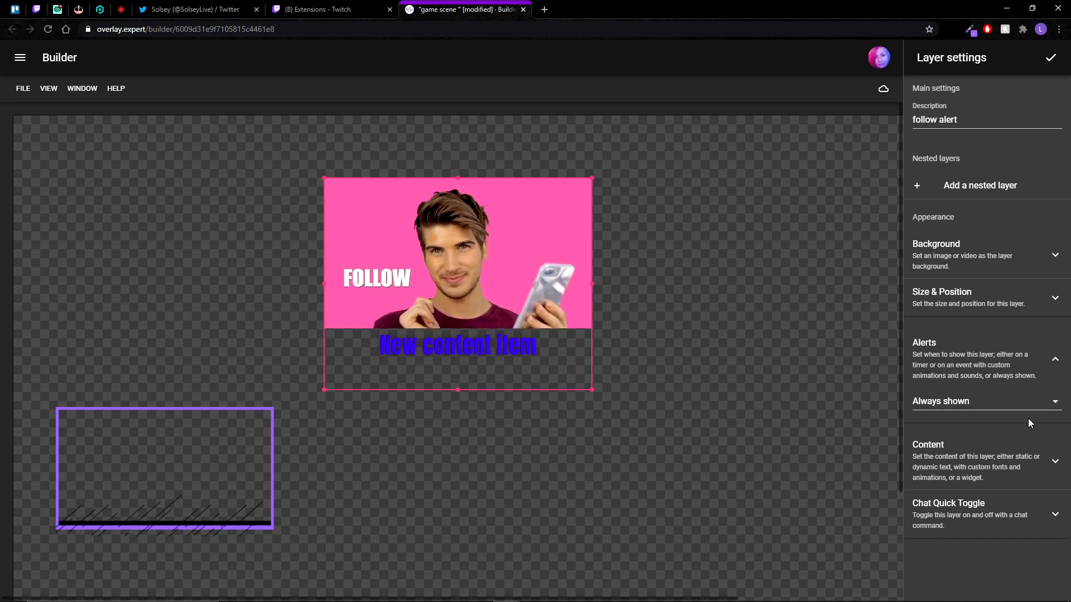
pyautogui.click(959, 409)
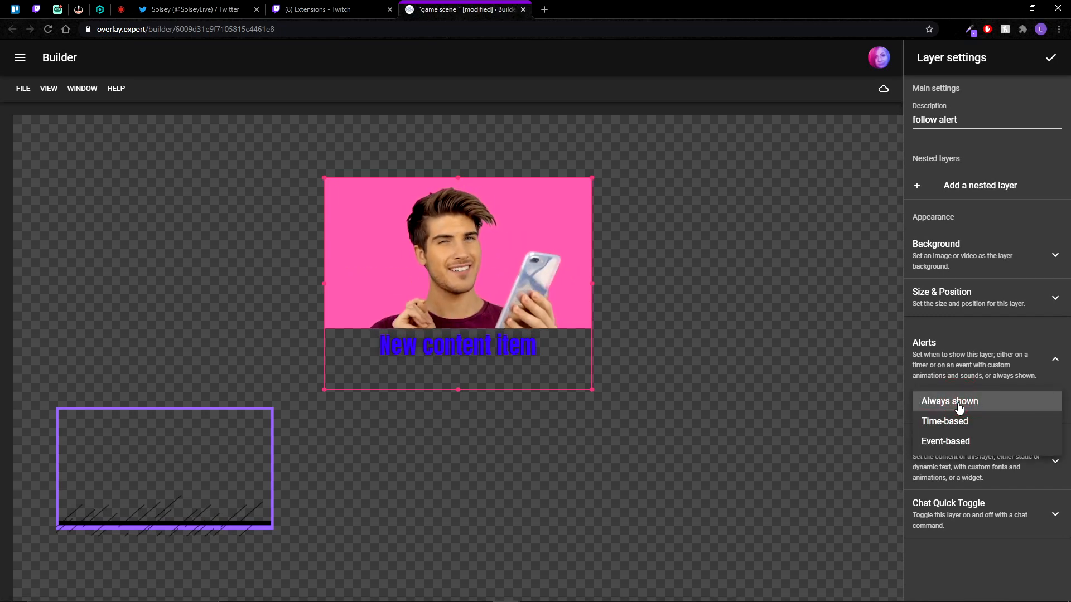
pyautogui.click(954, 441)
pyautogui.click(986, 446)
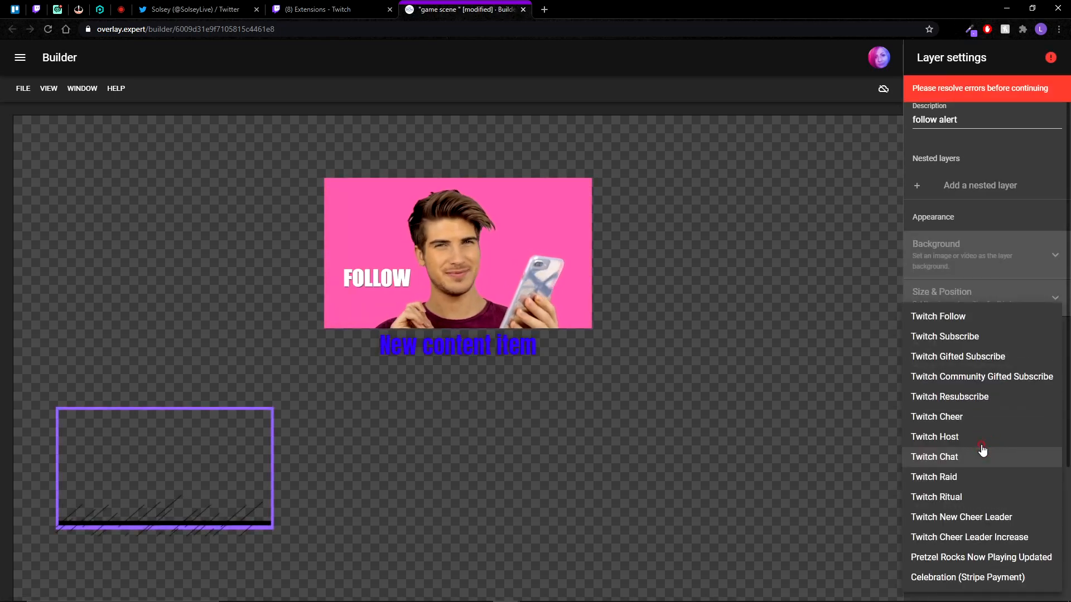
pyautogui.click(970, 318)
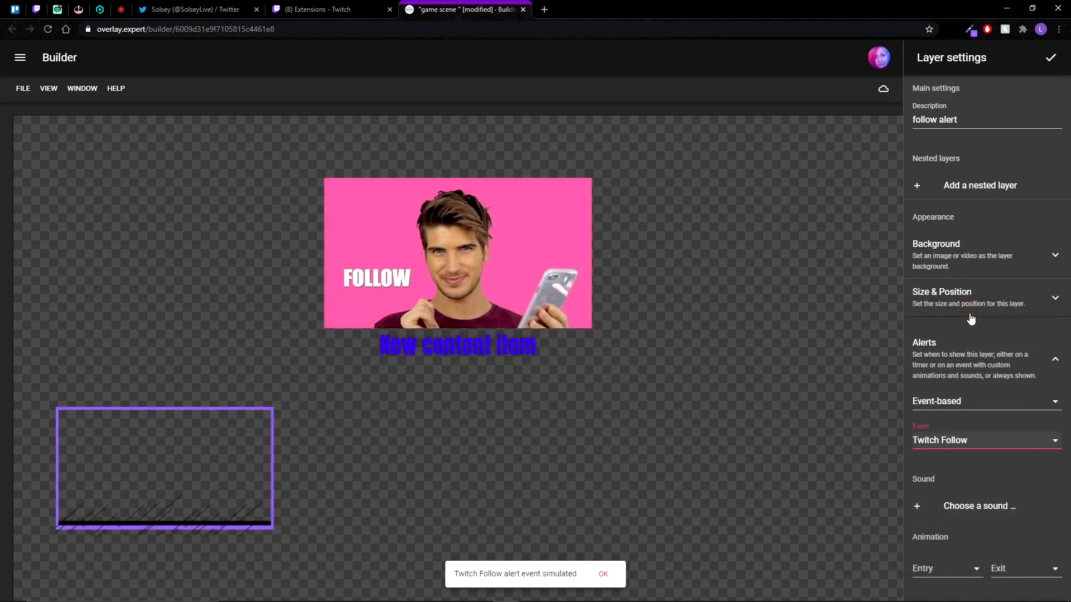
# Set the alert's entry animation to Tin Left In and its exit animation to Slide Down.
pyautogui.scroll(-3, 1032, 360)
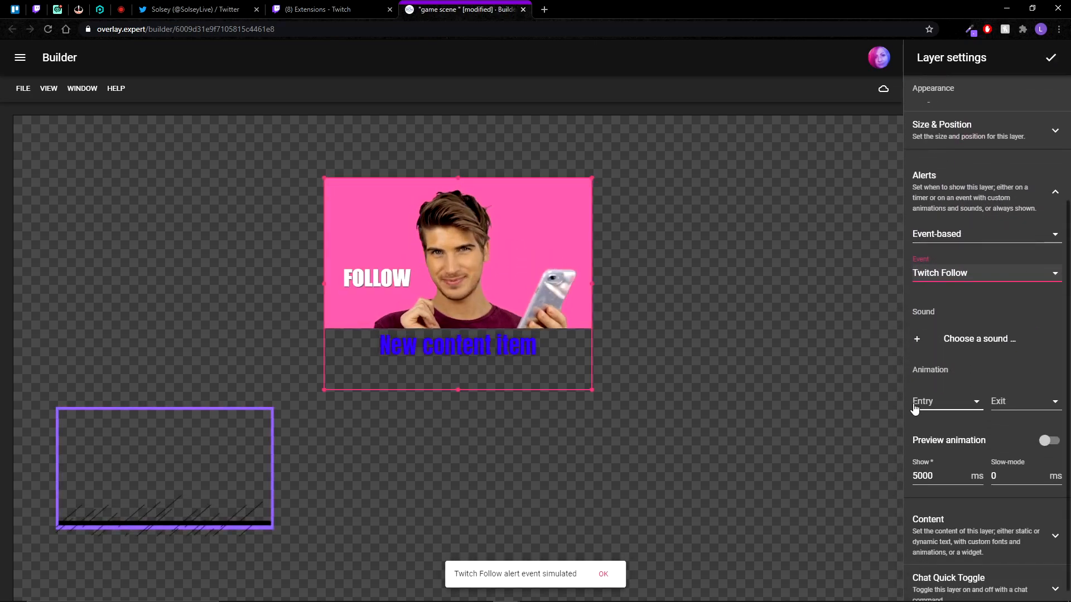
pyautogui.click(940, 403)
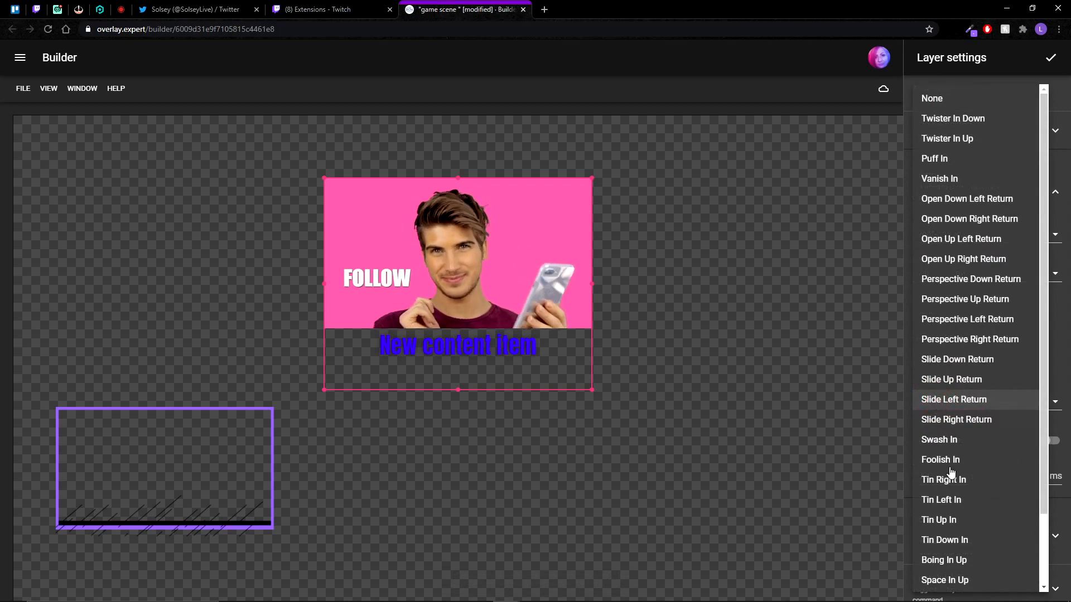
pyautogui.click(951, 500)
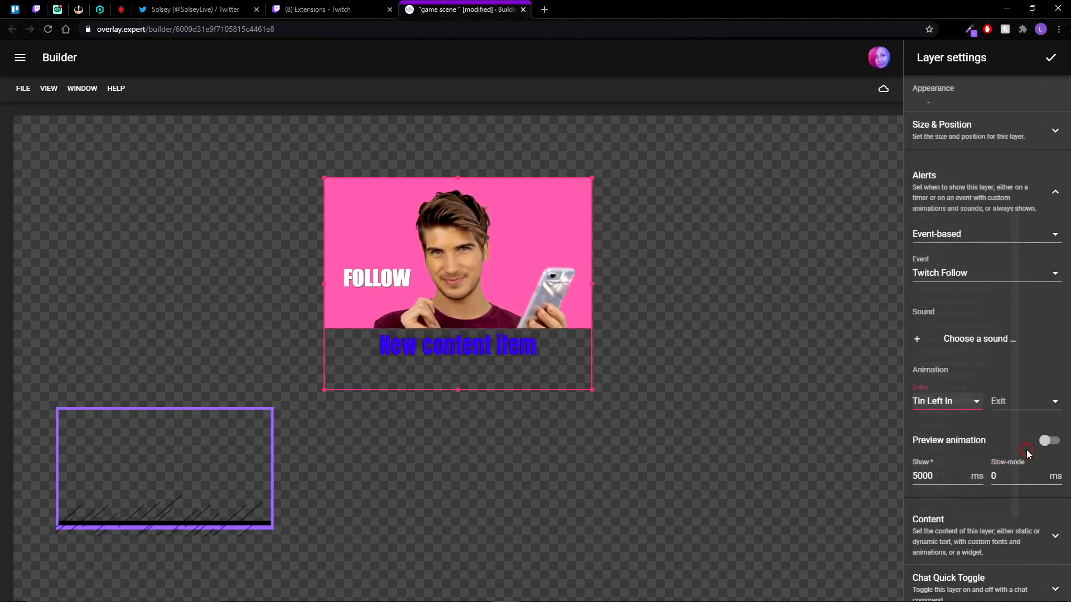
pyautogui.click(1031, 403)
pyautogui.click(962, 501)
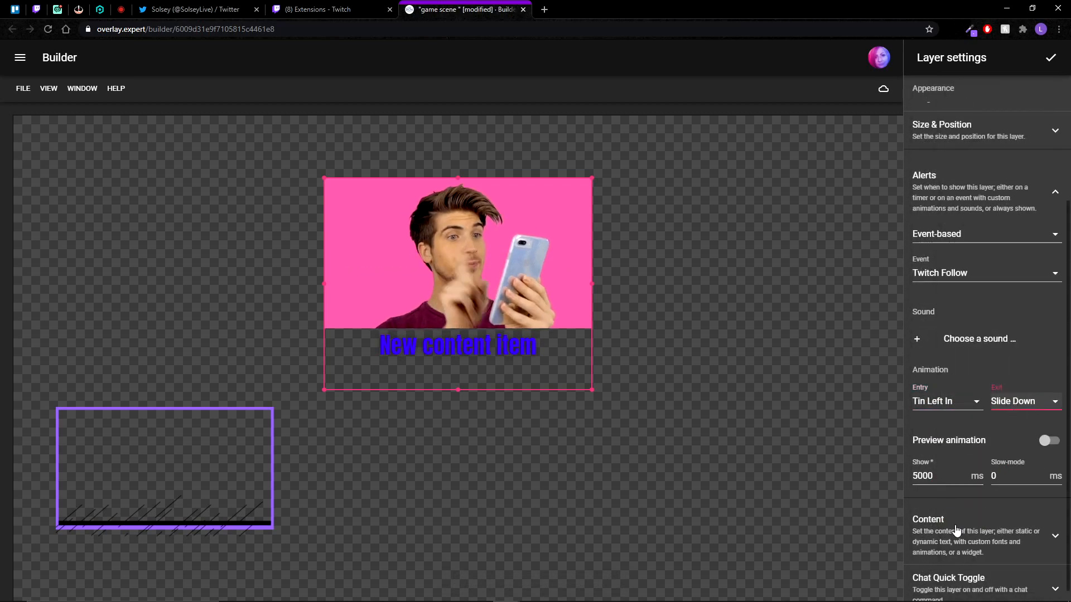
# Preview the follow alert's entry and exit animations, stop the preview and reopen the layer's settings.
pyautogui.click(1049, 440)
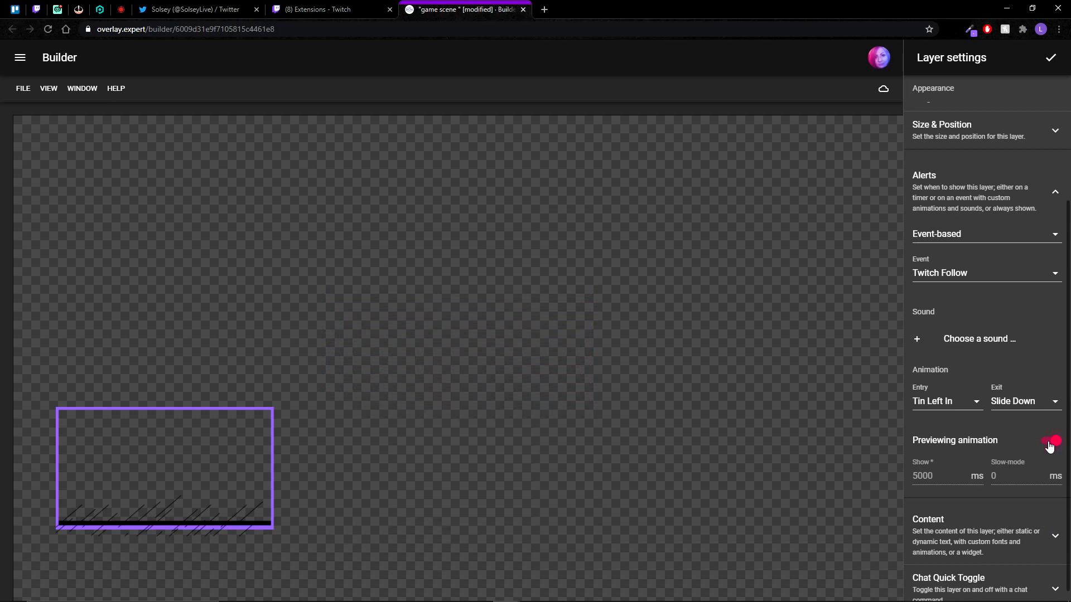
pyautogui.click(1049, 441)
pyautogui.click(604, 408)
pyautogui.click(973, 442)
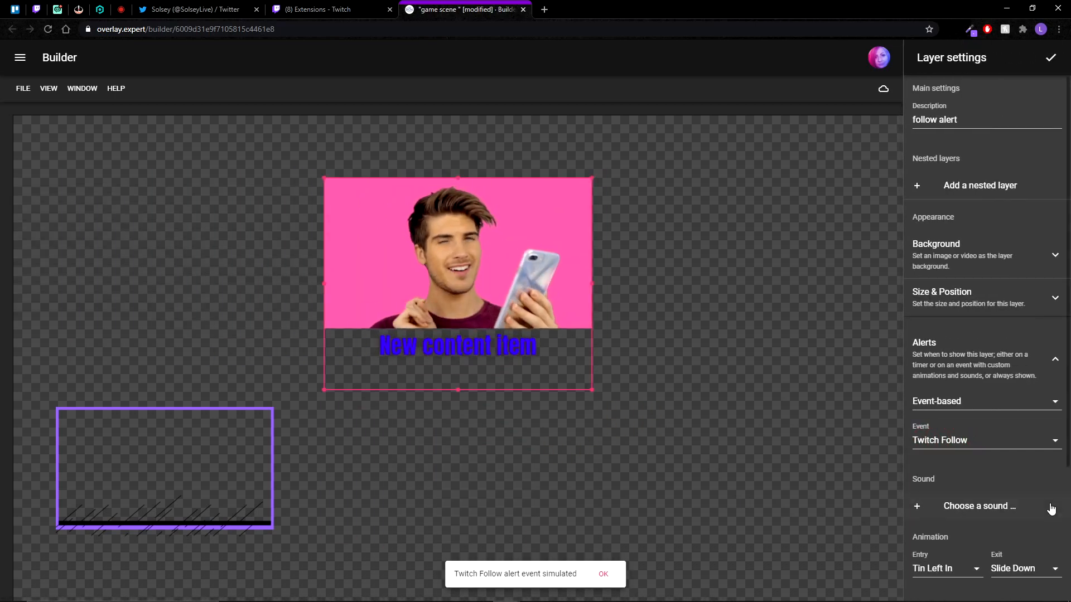
# Listen to the public cartoon-disappoint sound and assign it as the follow alert's sound.
pyautogui.scroll(-1, 1010, 437)
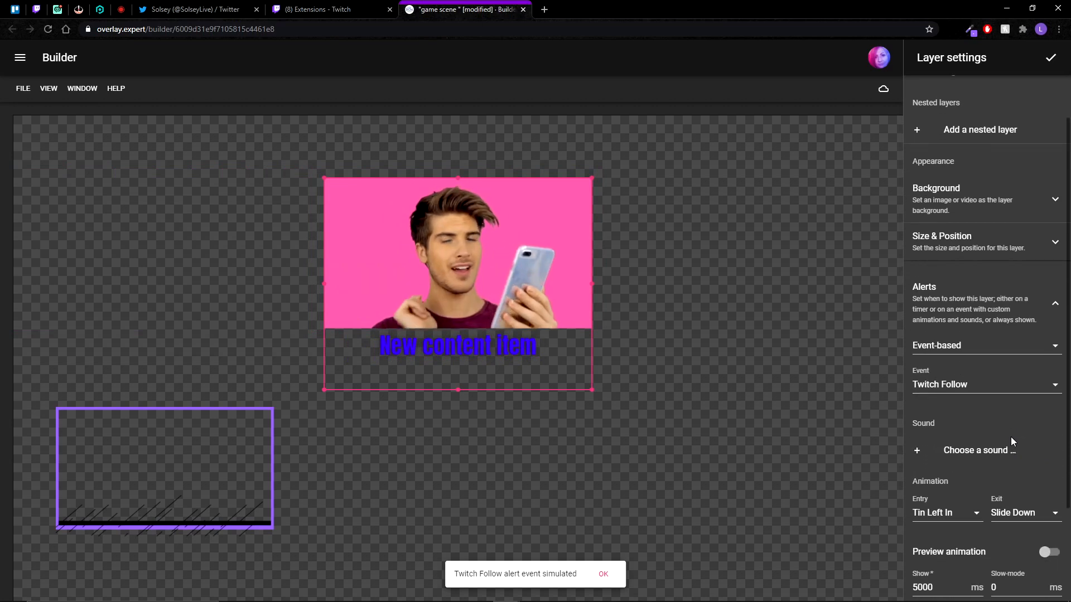
pyautogui.scroll(-1, 1011, 436)
pyautogui.click(915, 392)
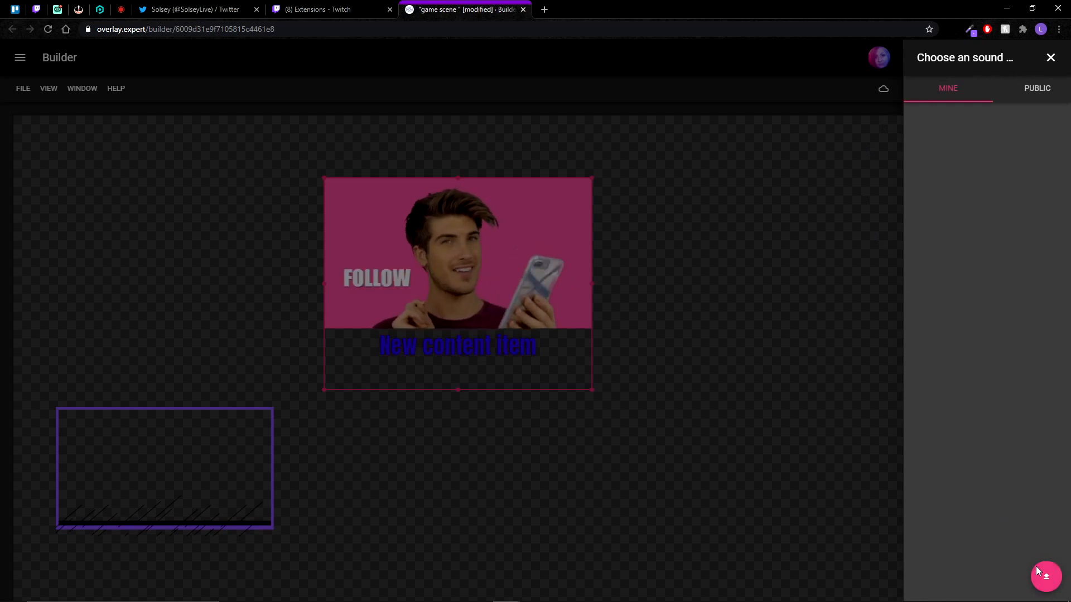
pyautogui.click(1032, 91)
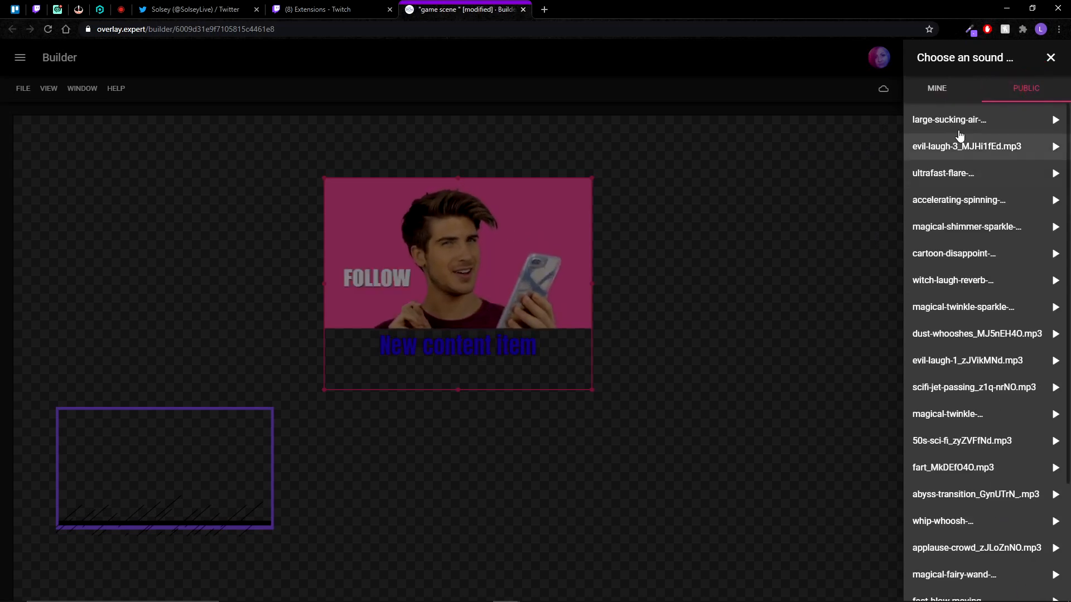
pyautogui.click(1053, 254)
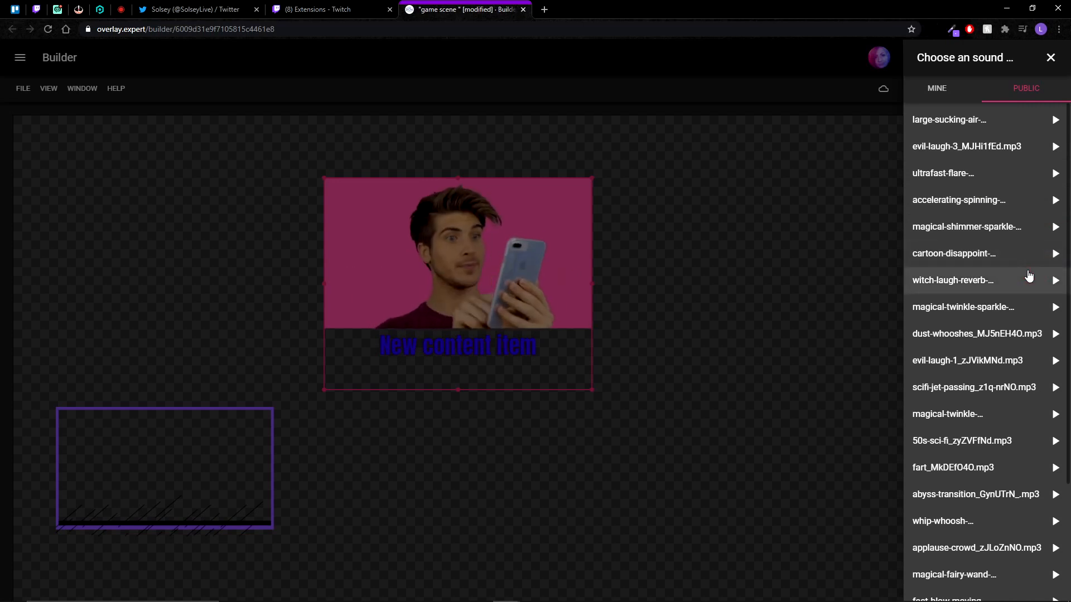
pyautogui.click(926, 255)
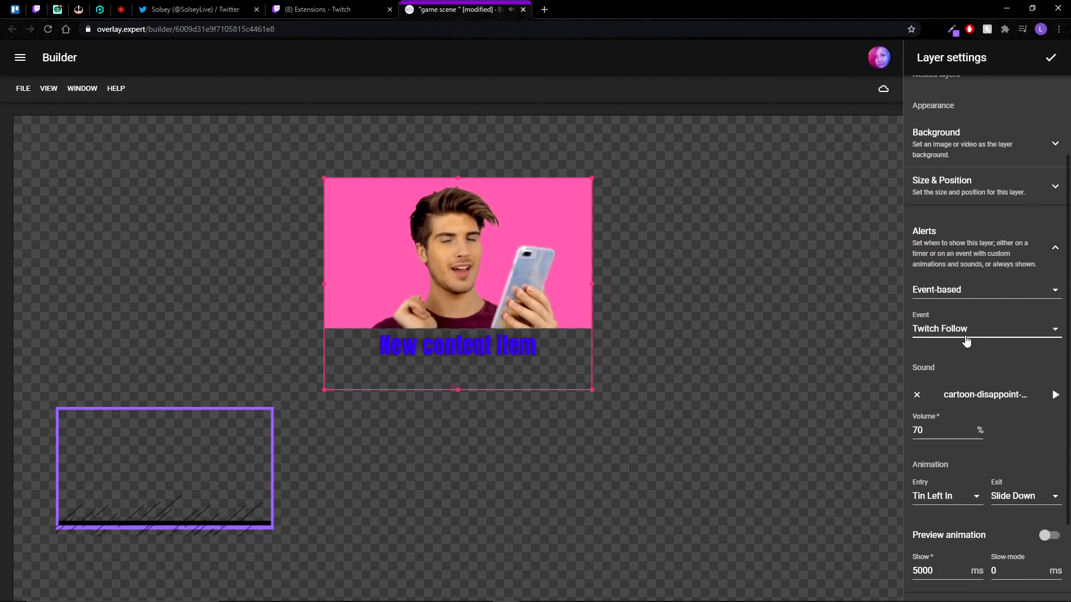
# Replace the follow alert's text group content with the dynamic Follow Display Name item followed by "followed!".
pyautogui.scroll(-2, 1005, 393)
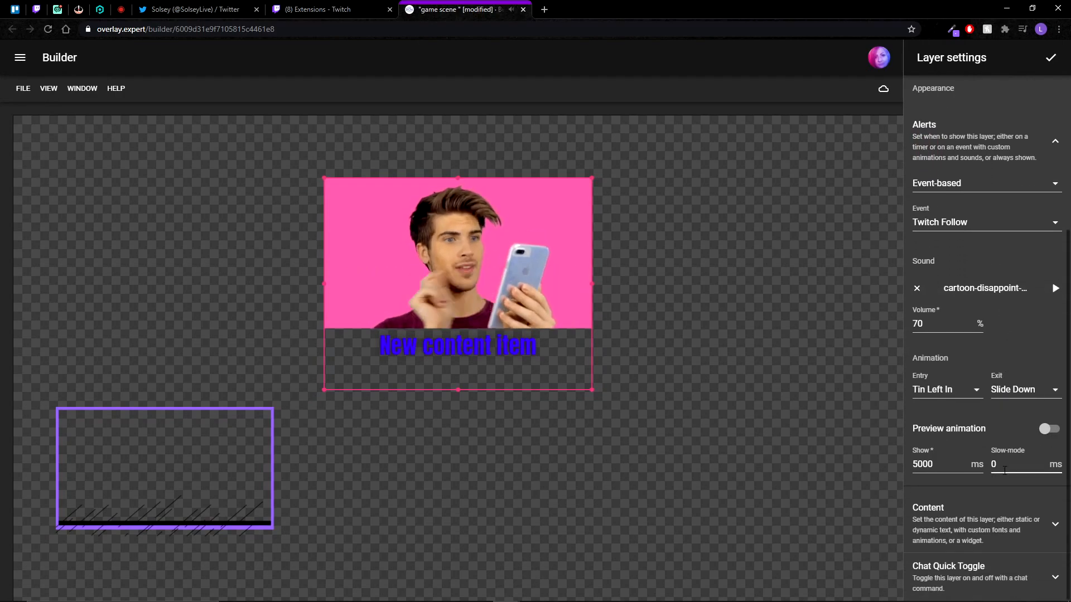
pyautogui.click(1018, 521)
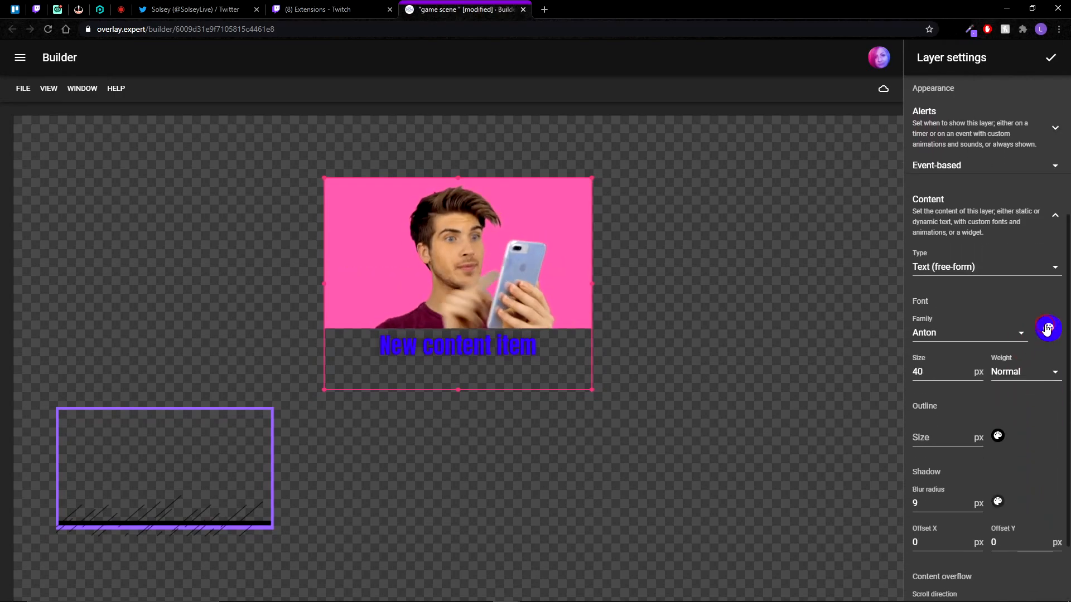
pyautogui.scroll(-5, 1039, 412)
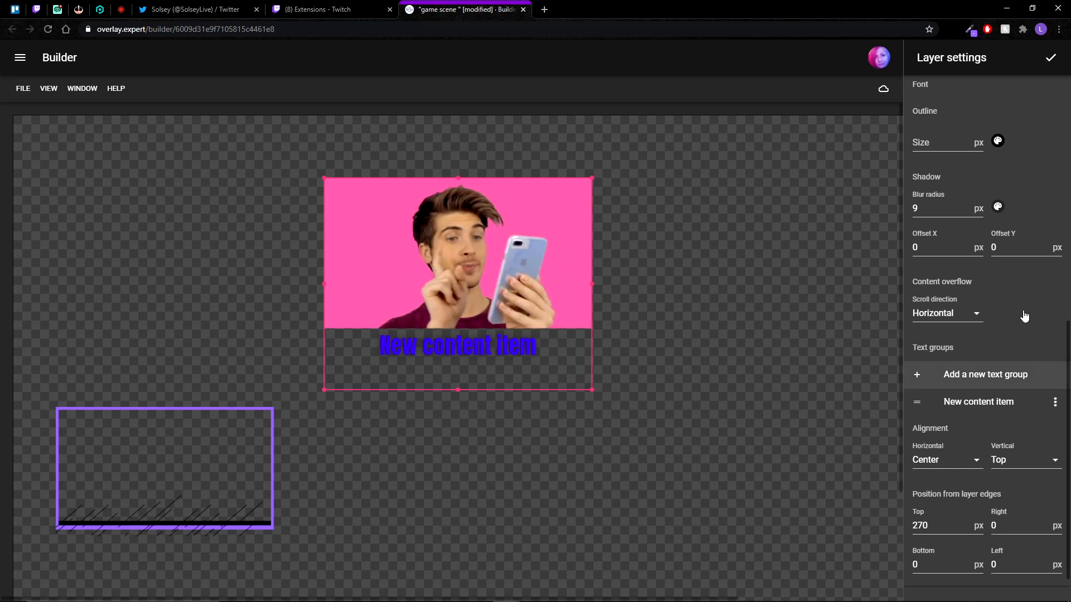
pyautogui.click(915, 402)
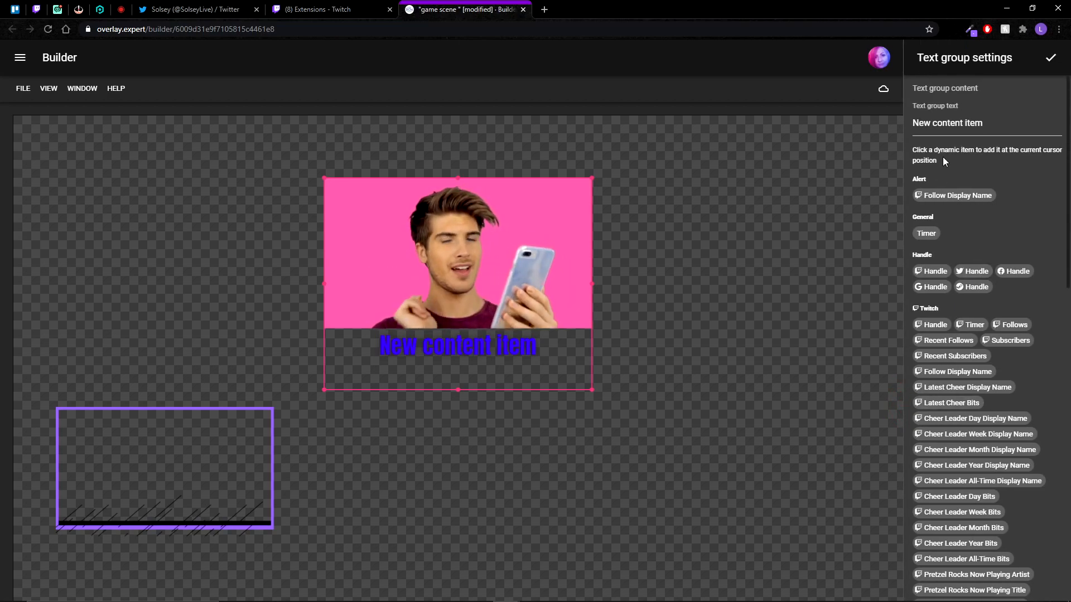
pyautogui.moveTo(991, 119); pyautogui.dragTo(884, 112)
pyautogui.press('BackSpace')
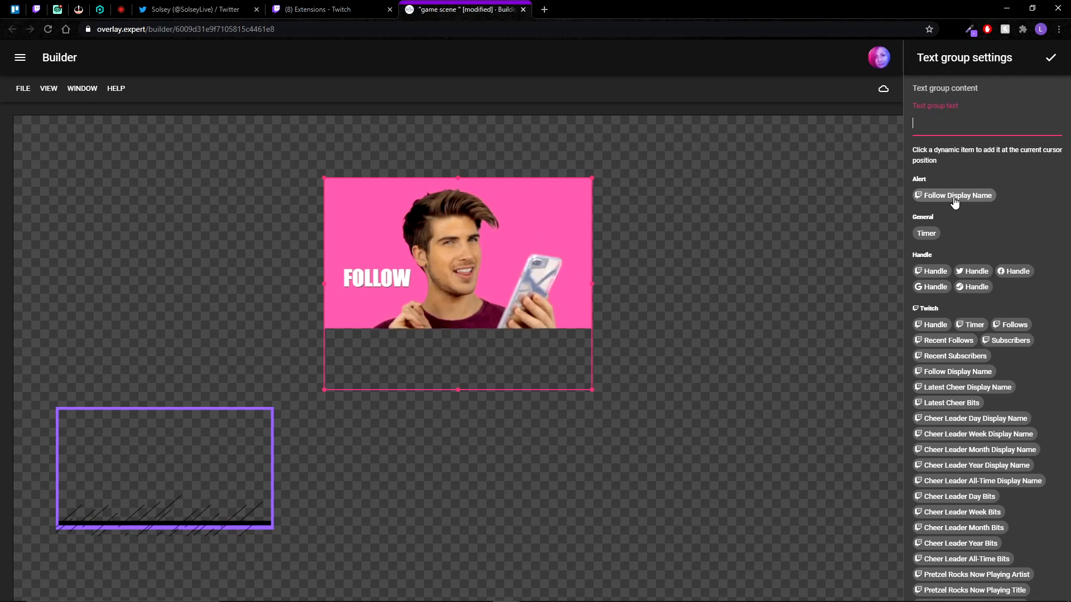
pyautogui.click(955, 196)
pyautogui.click(997, 122)
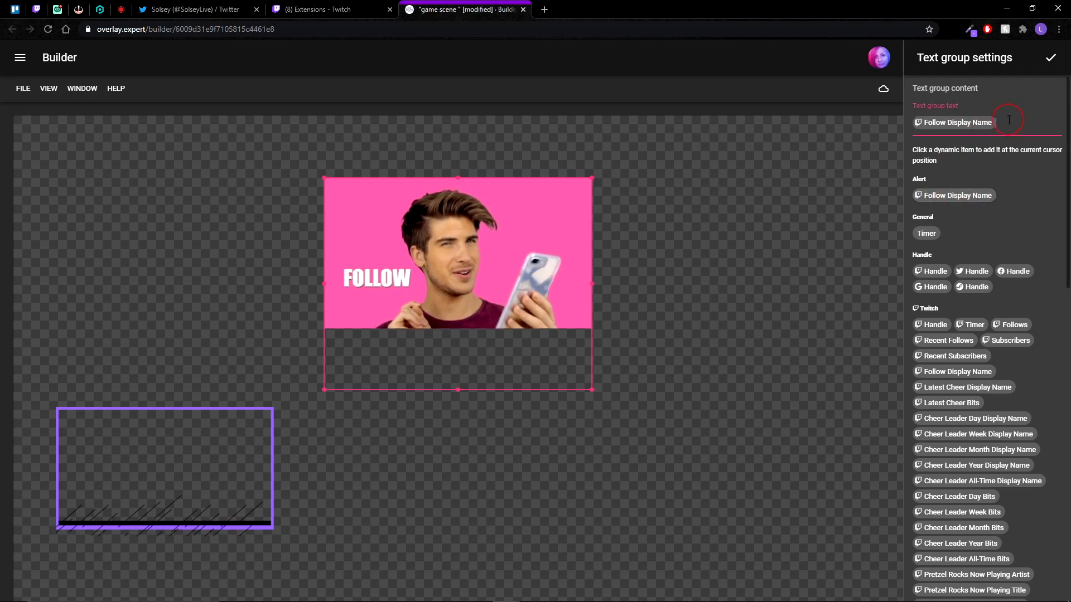
pyautogui.write('follop')
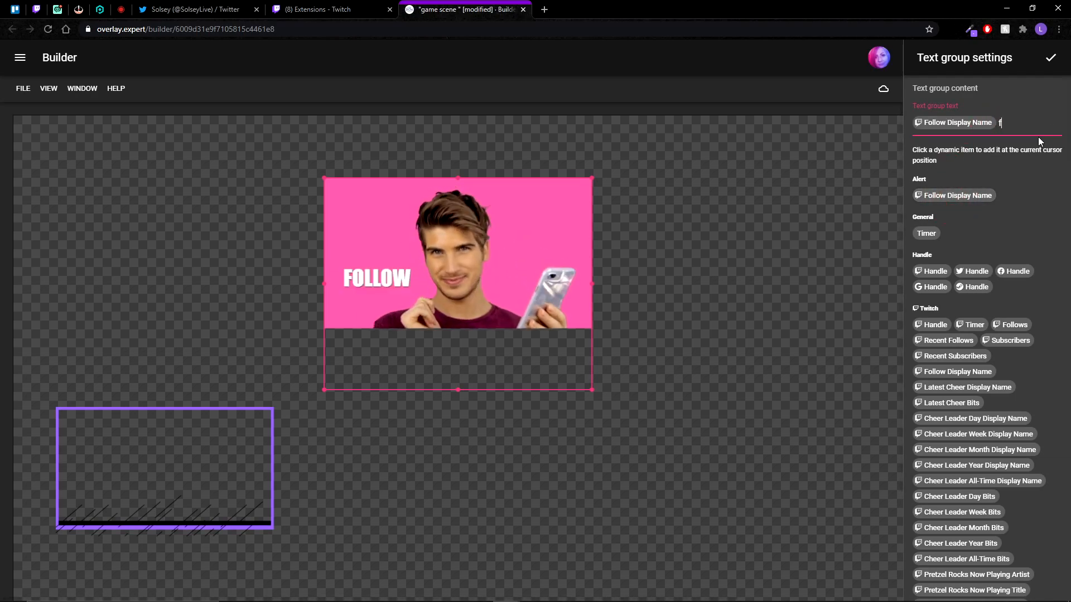
pyautogui.press('BackSpace')
pyautogui.write('wed!')
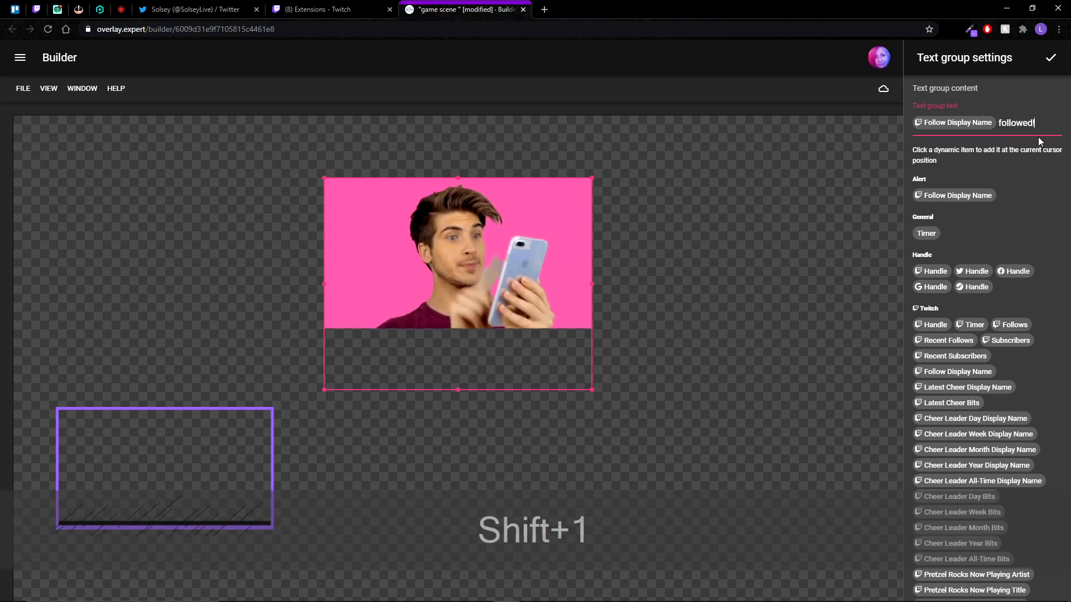
pyautogui.click(1051, 58)
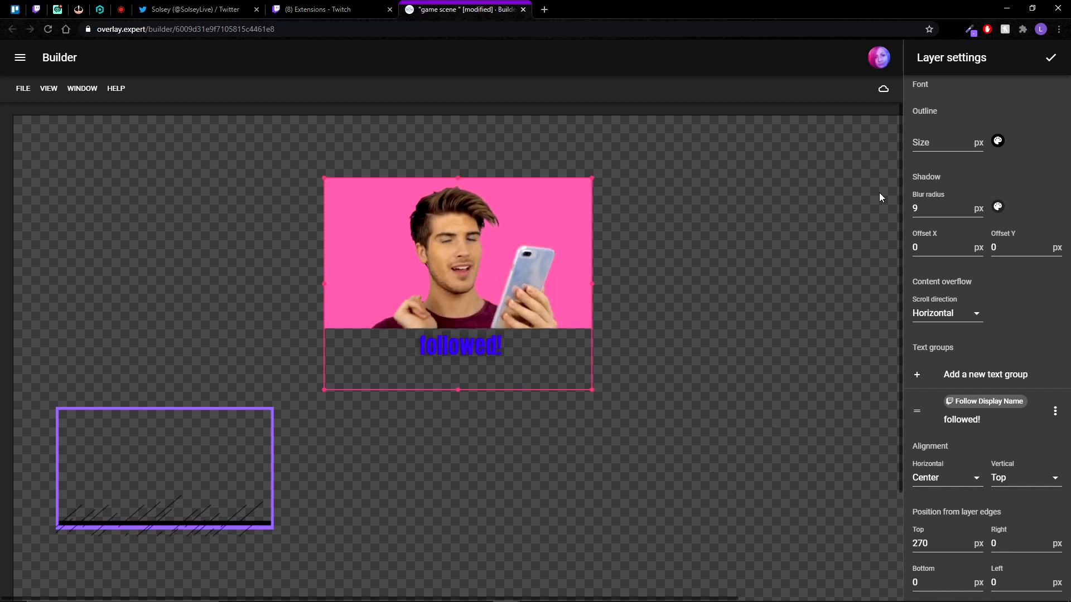
pyautogui.click(1050, 56)
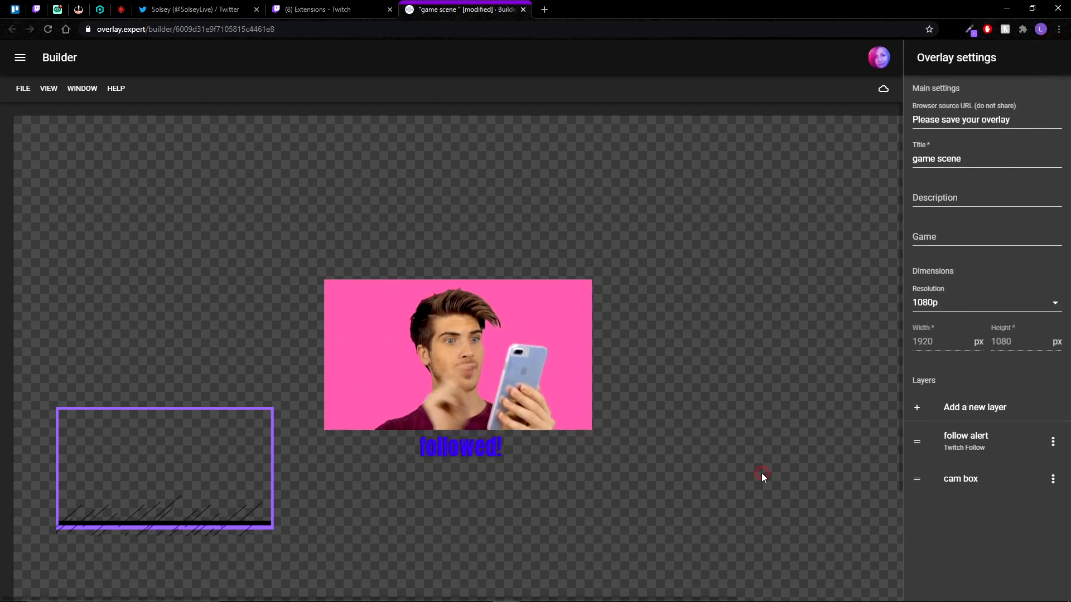
# Replay the simulated follow alert from its layer and examine the events available as its trigger.
pyautogui.click(732, 534)
pyautogui.click(955, 442)
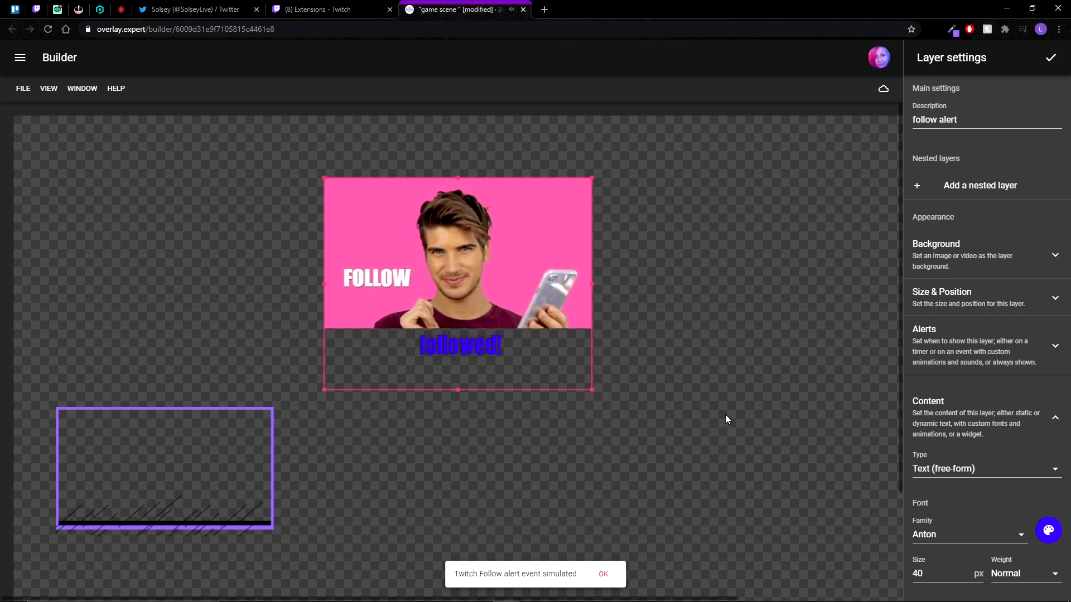
pyautogui.click(647, 456)
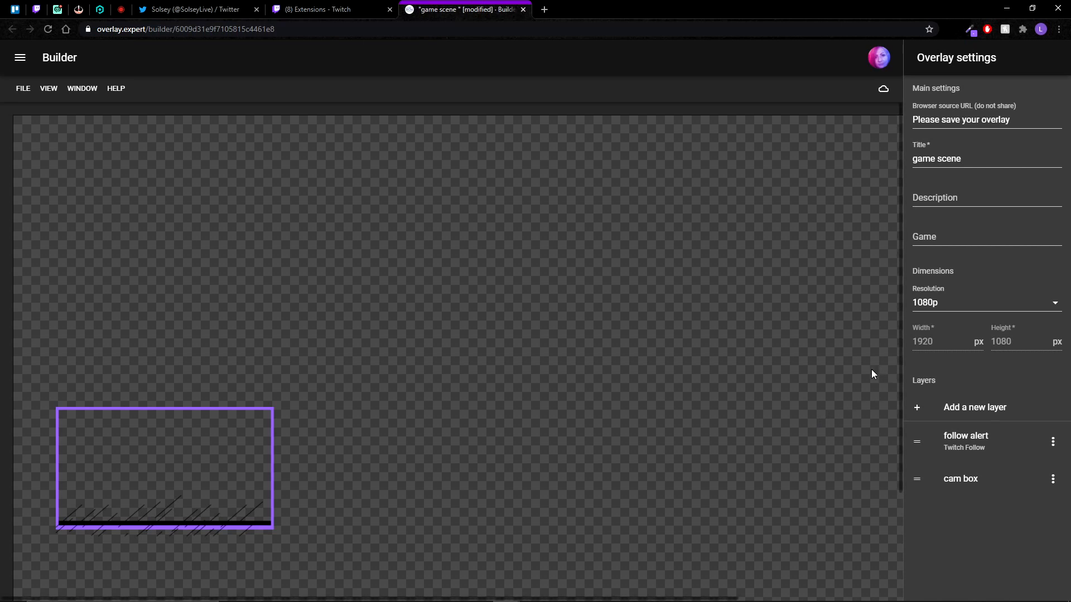
pyautogui.click(965, 443)
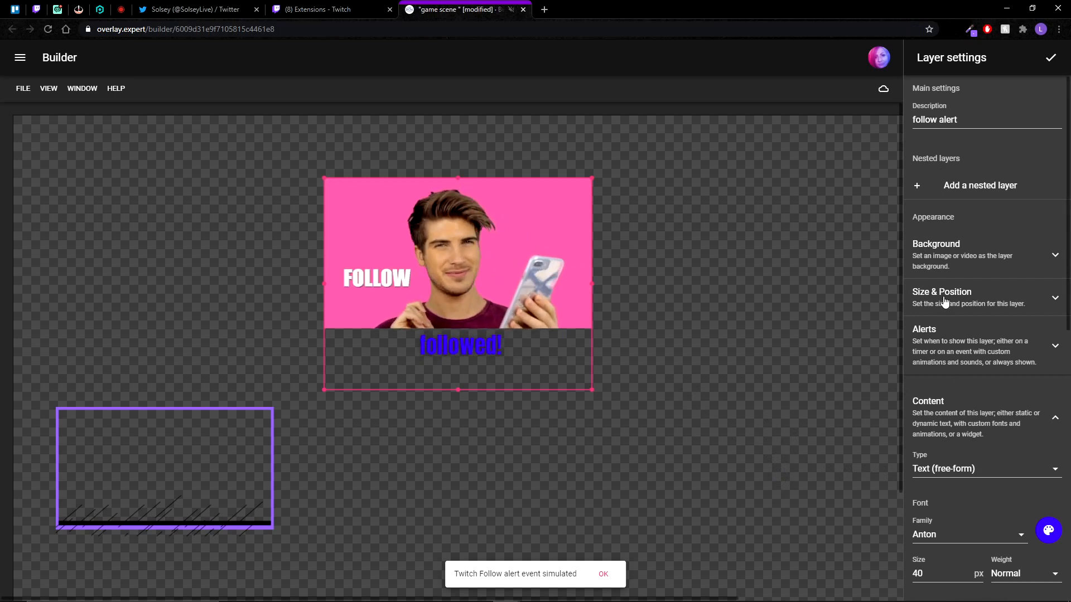
pyautogui.click(963, 349)
pyautogui.scroll(-1, 972, 424)
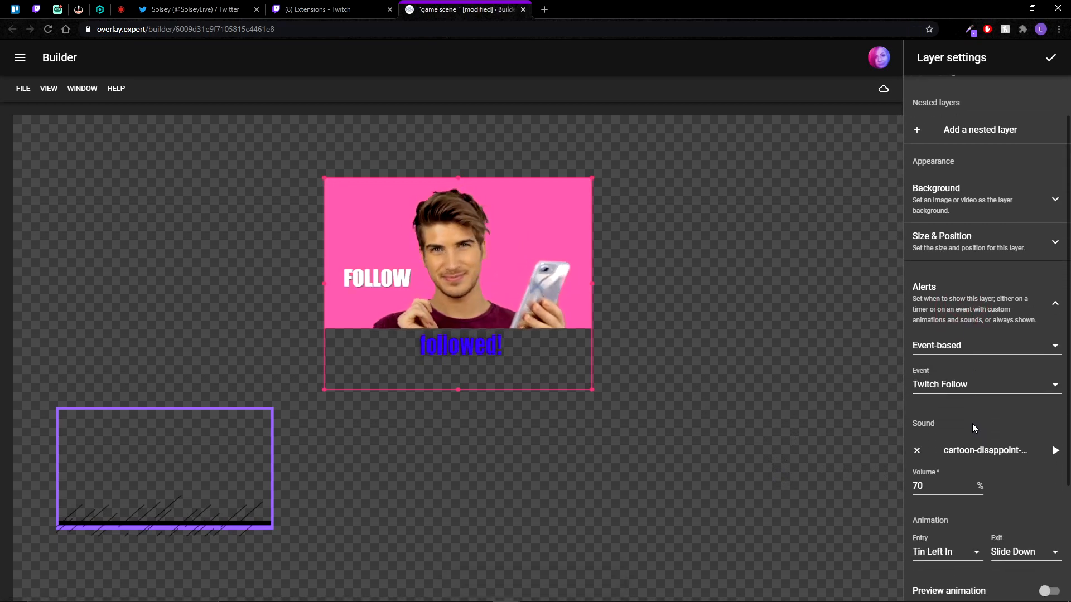
pyautogui.click(947, 391)
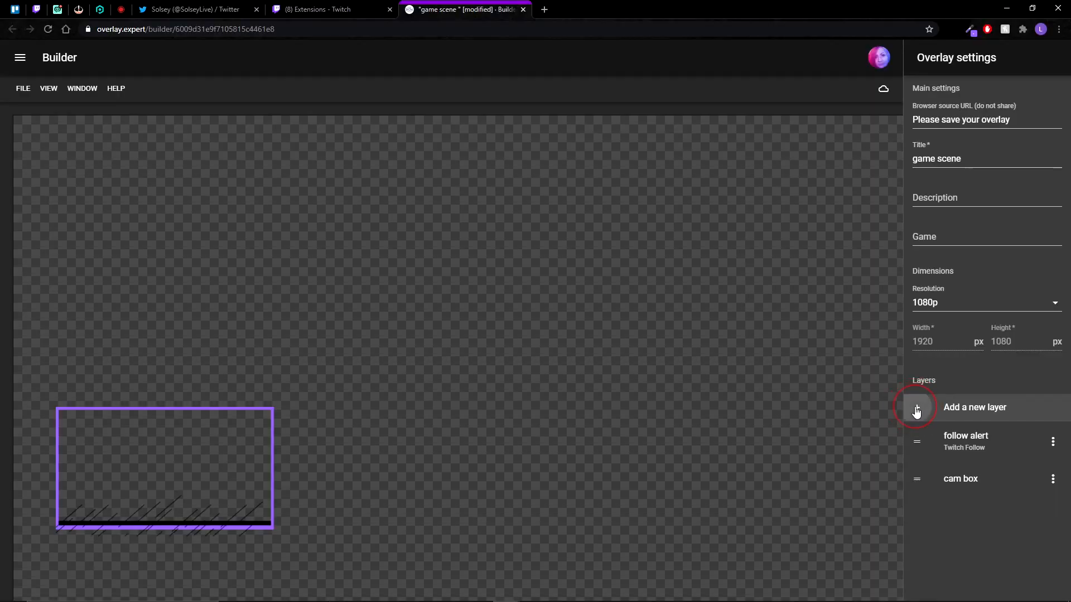
# Add a new layer and examine its free-form text content settings.
pyautogui.click(915, 409)
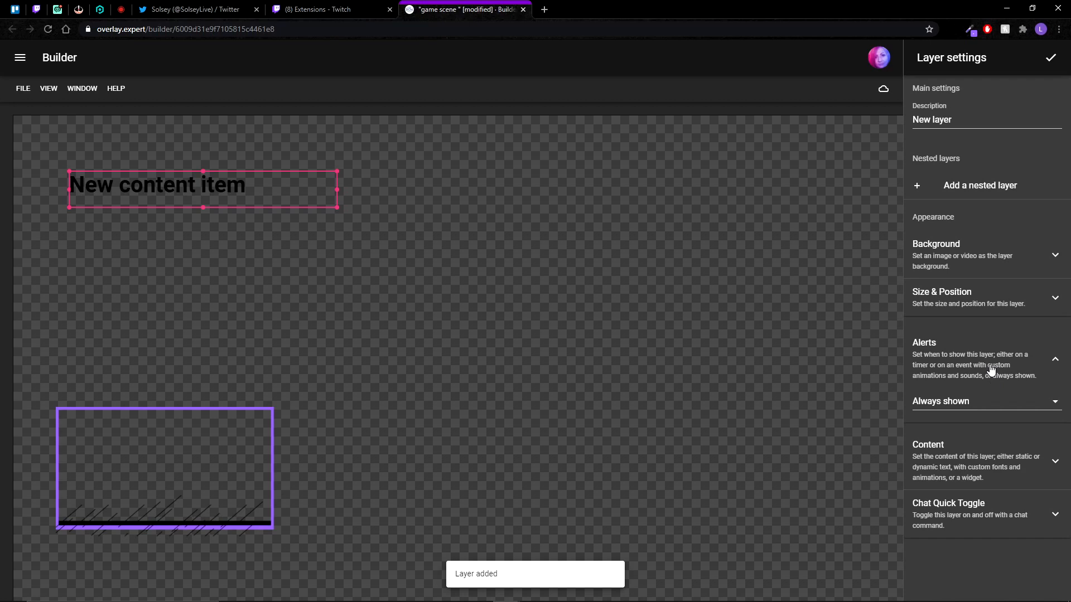
pyautogui.click(1005, 446)
pyautogui.scroll(-2, 1012, 410)
pyautogui.scroll(-1, 1009, 413)
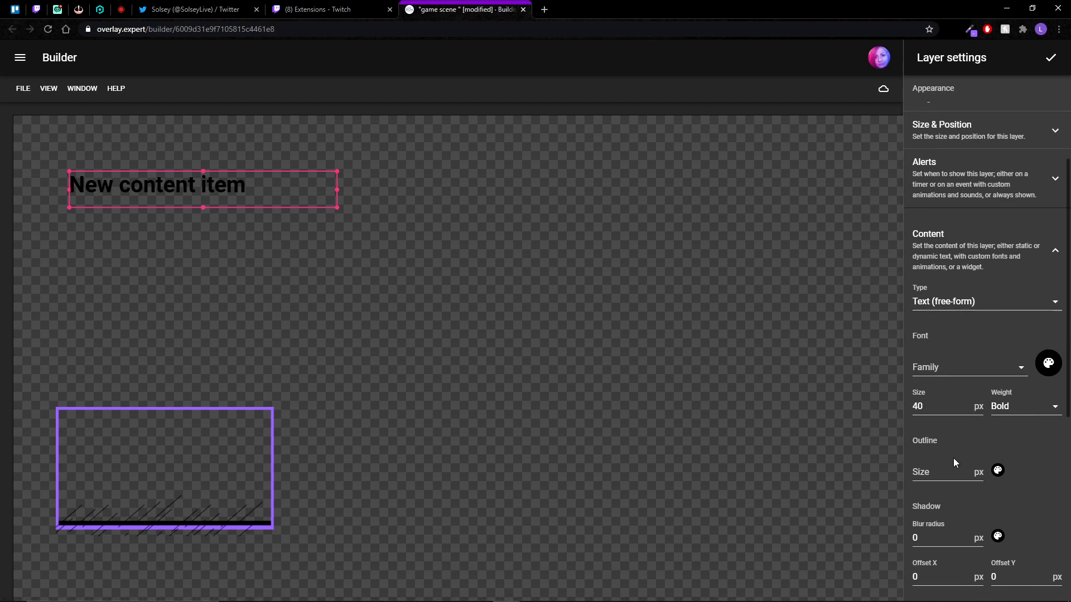
pyautogui.scroll(-1, 953, 457)
pyautogui.scroll(2, 942, 397)
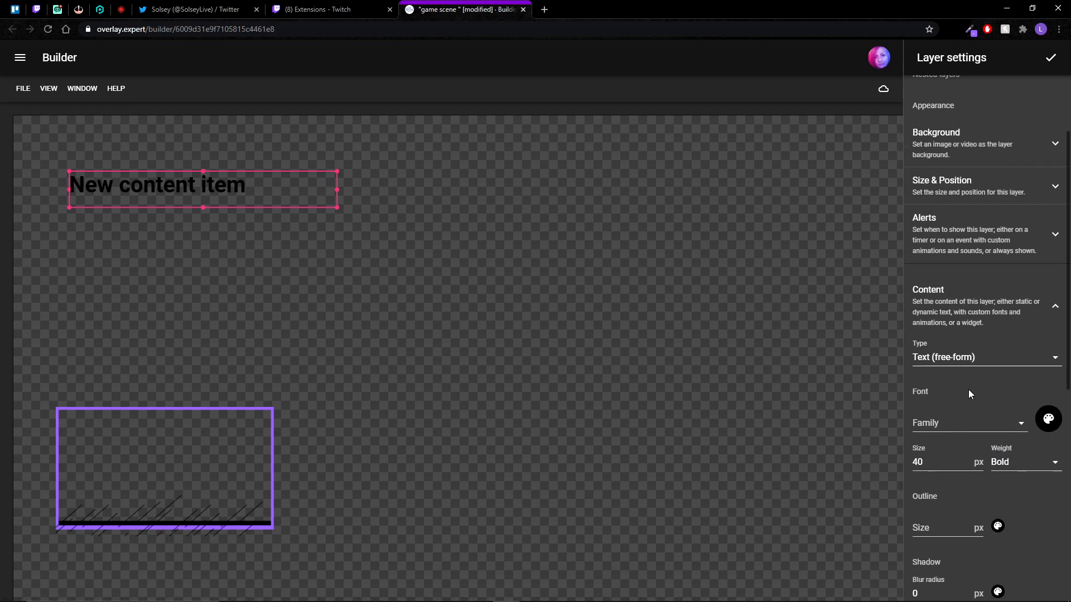
pyautogui.scroll(-7, 967, 394)
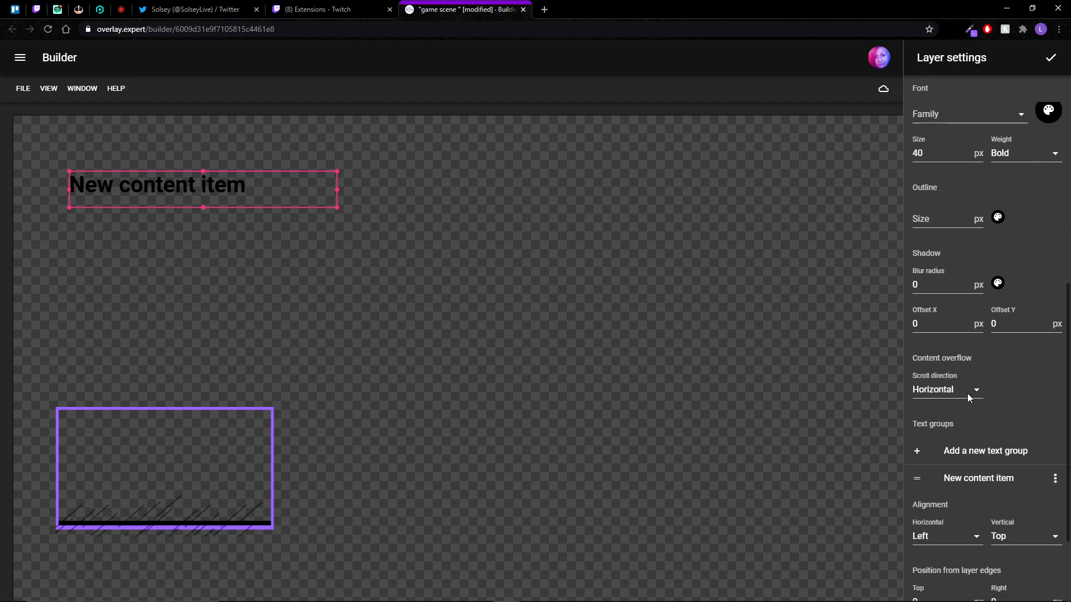
# Append the Twitch Recent Follows dynamic item to the new layer's text group and close the layer's settings.
pyautogui.click(915, 397)
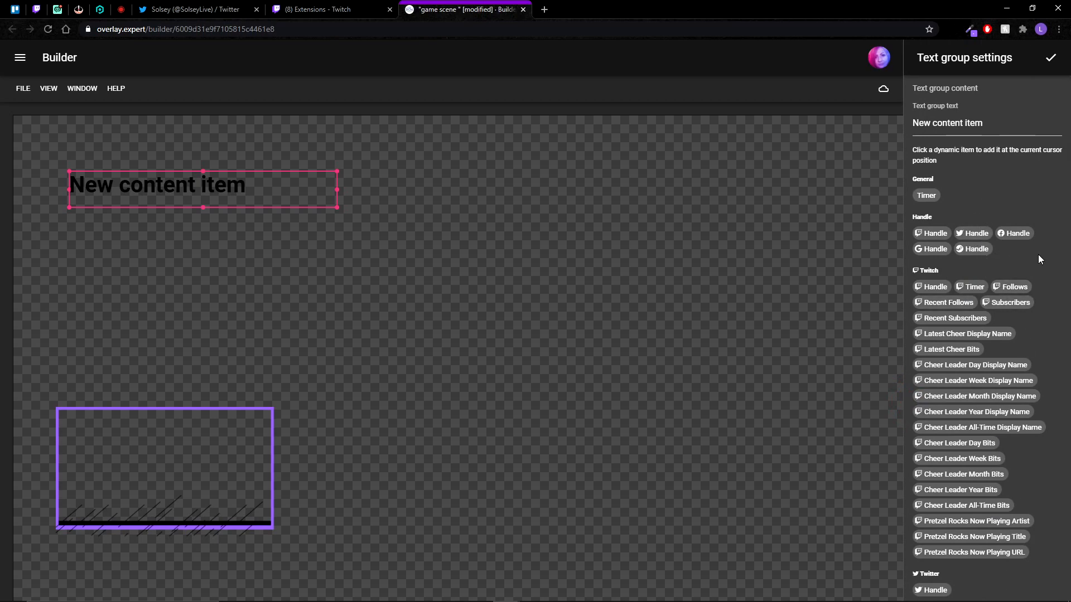
pyautogui.click(928, 302)
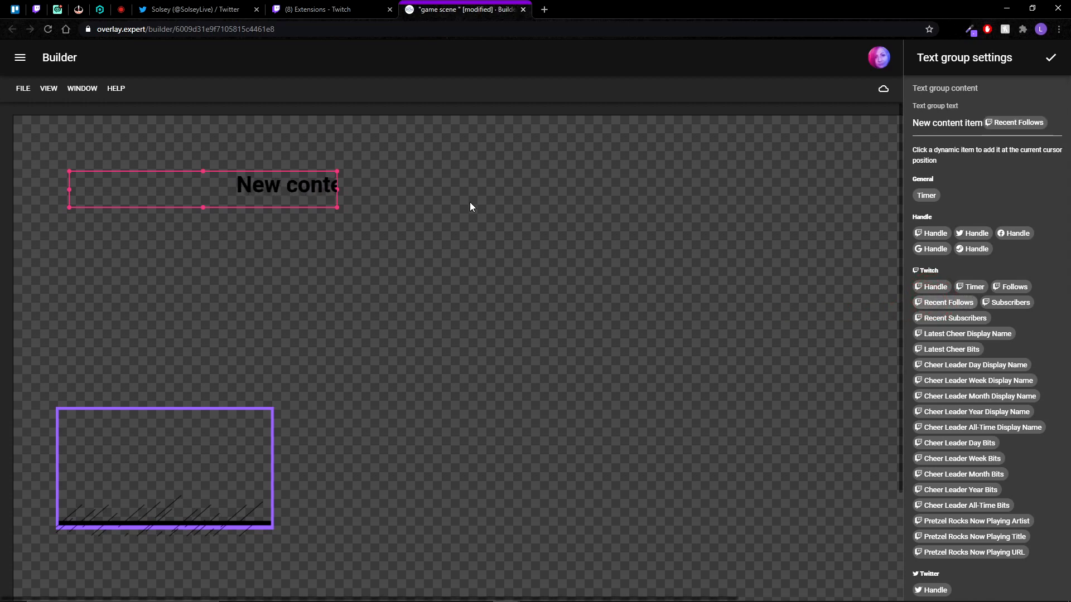
pyautogui.click(1051, 58)
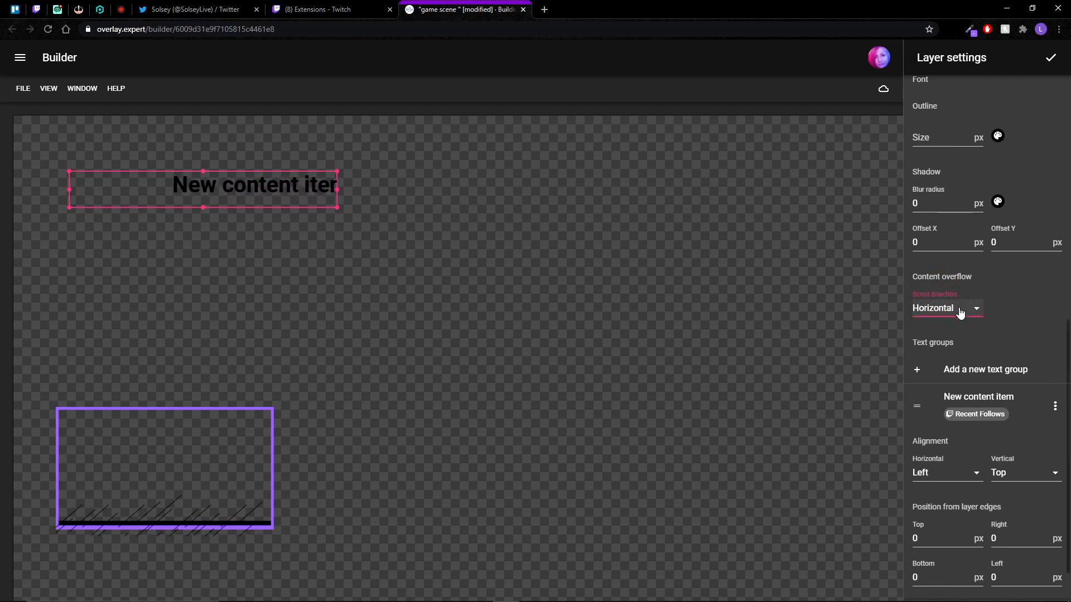
pyautogui.scroll(7, 959, 316)
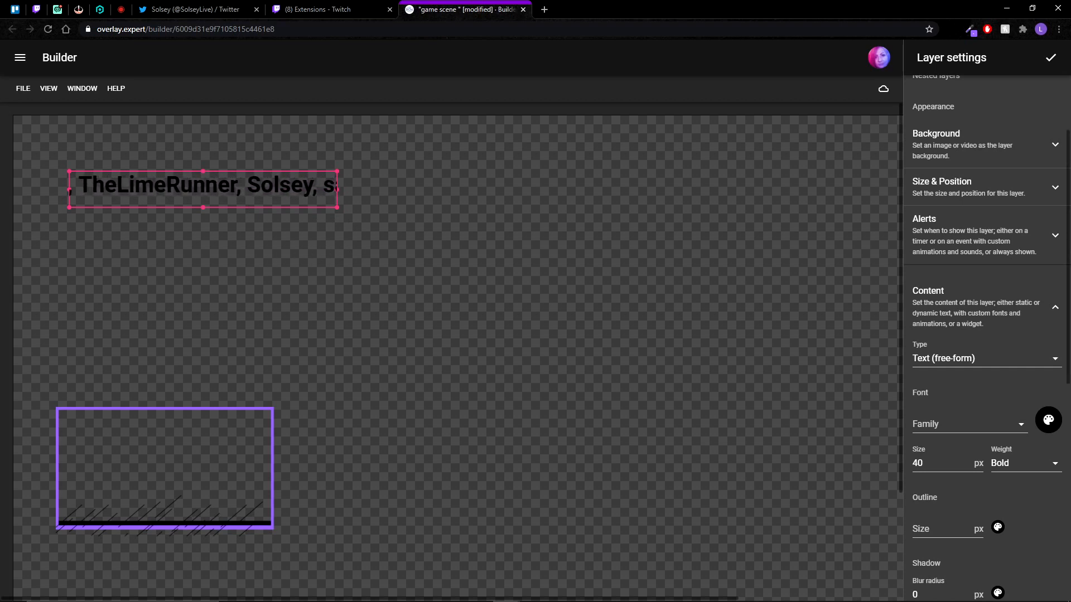
pyautogui.click(1051, 58)
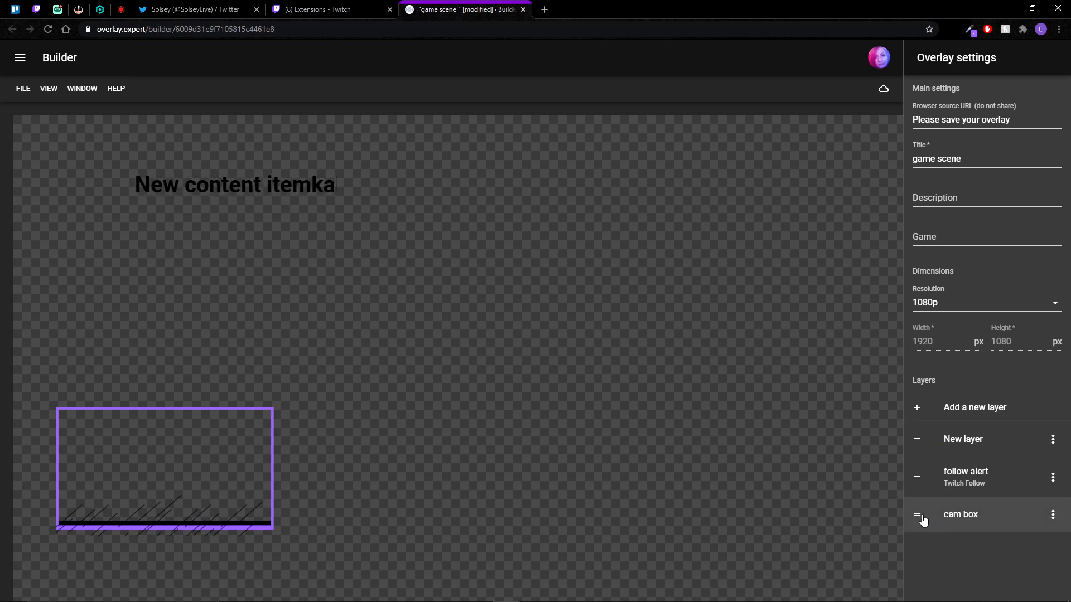
# Move the cam box layer above the follow alert in the layer order and delete the recent follows text layer.
pyautogui.moveTo(921, 504); pyautogui.dragTo(915, 435)
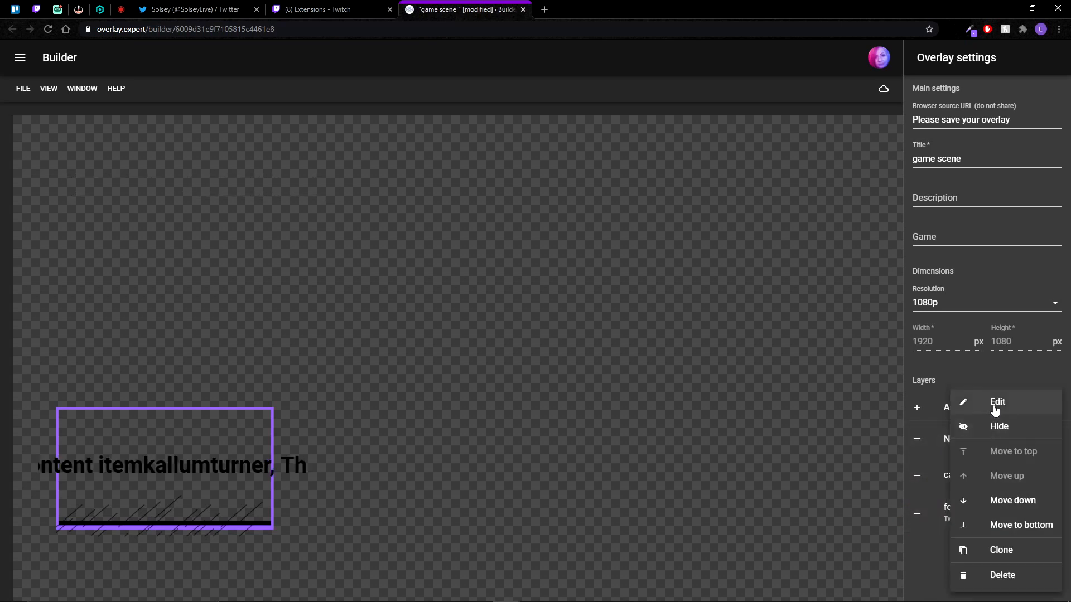
pyautogui.click(1001, 575)
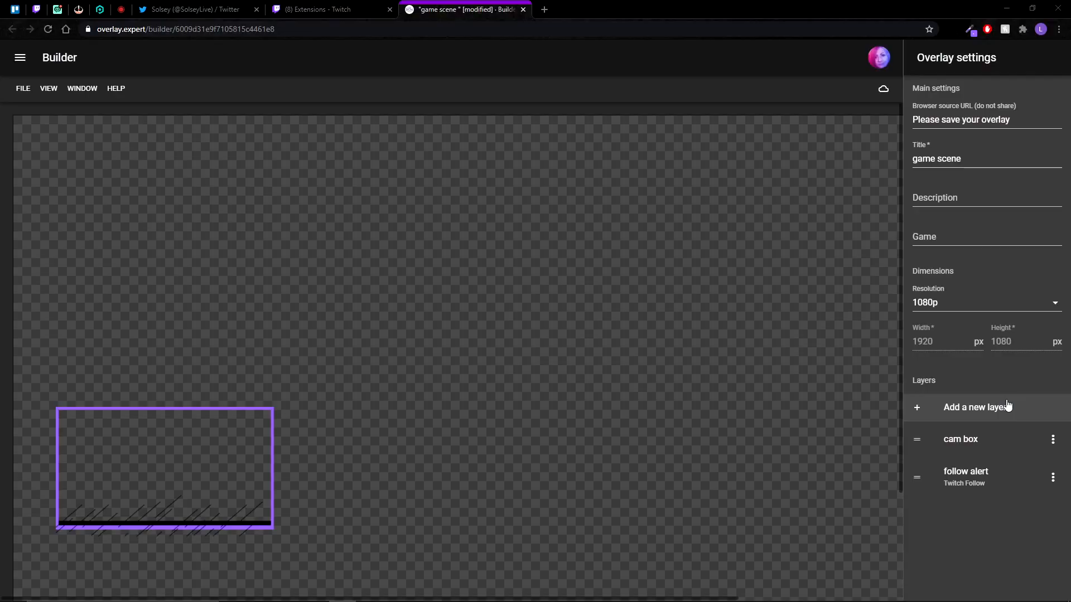
# Add a new layer with Twitch Chat Widget content and resize it into a taller, narrower chat box above the cam box.
pyautogui.click(915, 414)
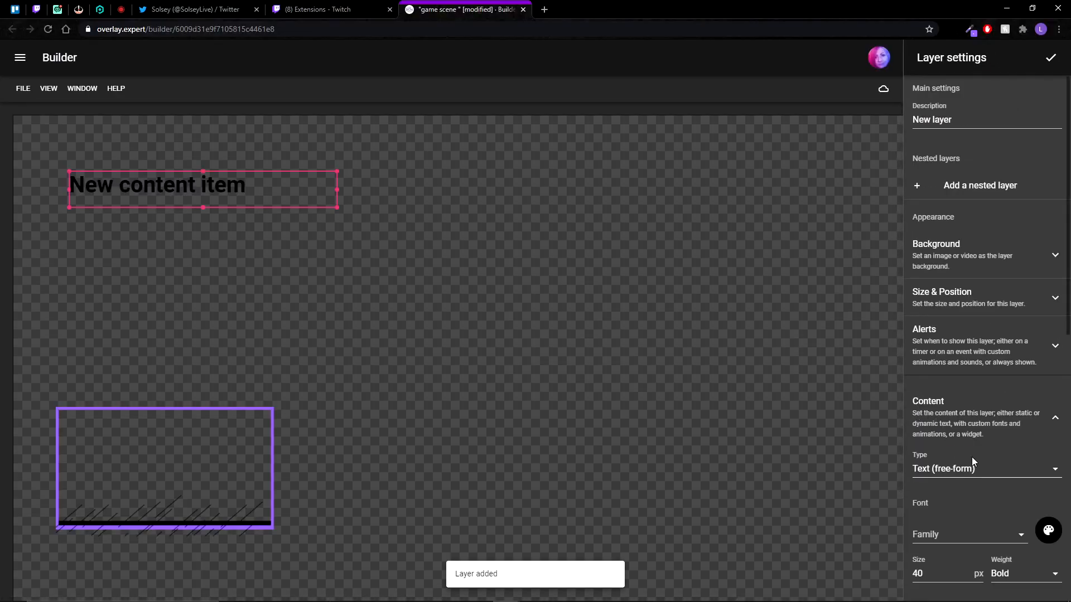
pyautogui.scroll(-1, 980, 445)
pyautogui.click(979, 413)
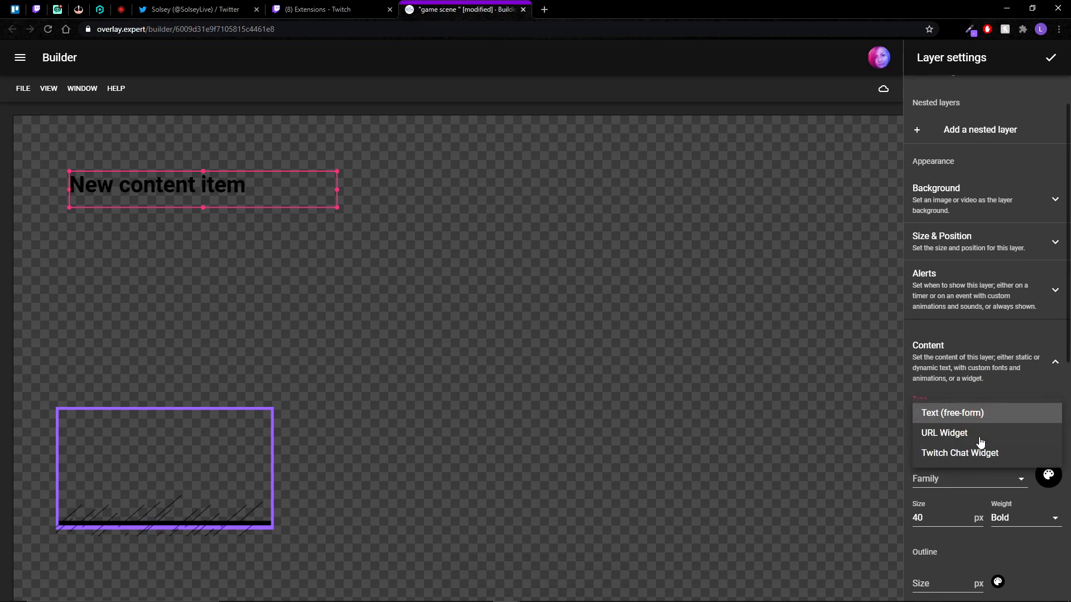
pyautogui.click(972, 418)
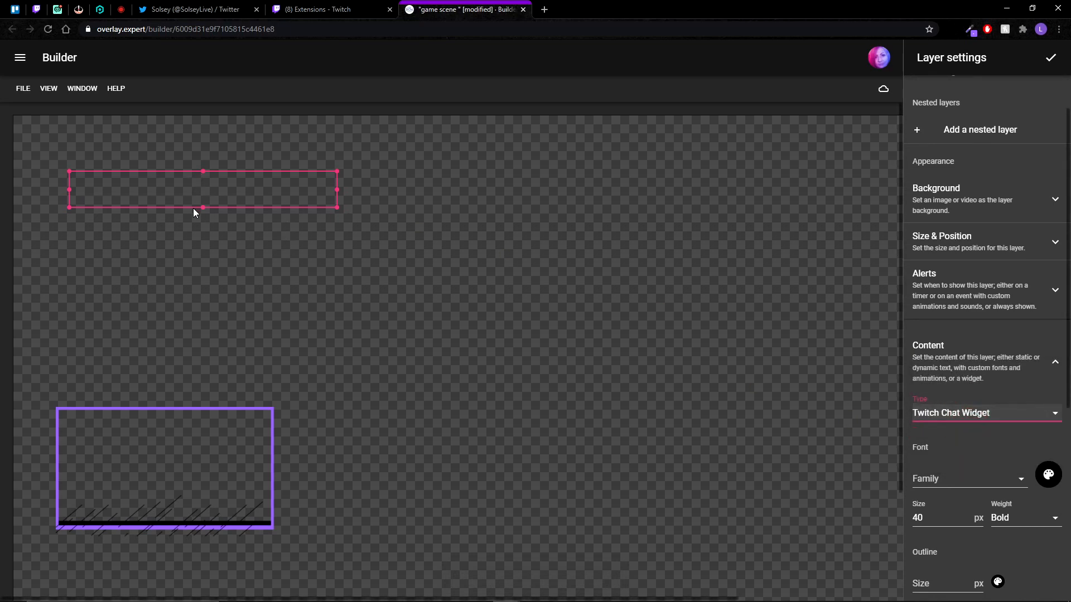
pyautogui.moveTo(203, 207); pyautogui.dragTo(210, 292)
pyautogui.moveTo(338, 276); pyautogui.dragTo(287, 279)
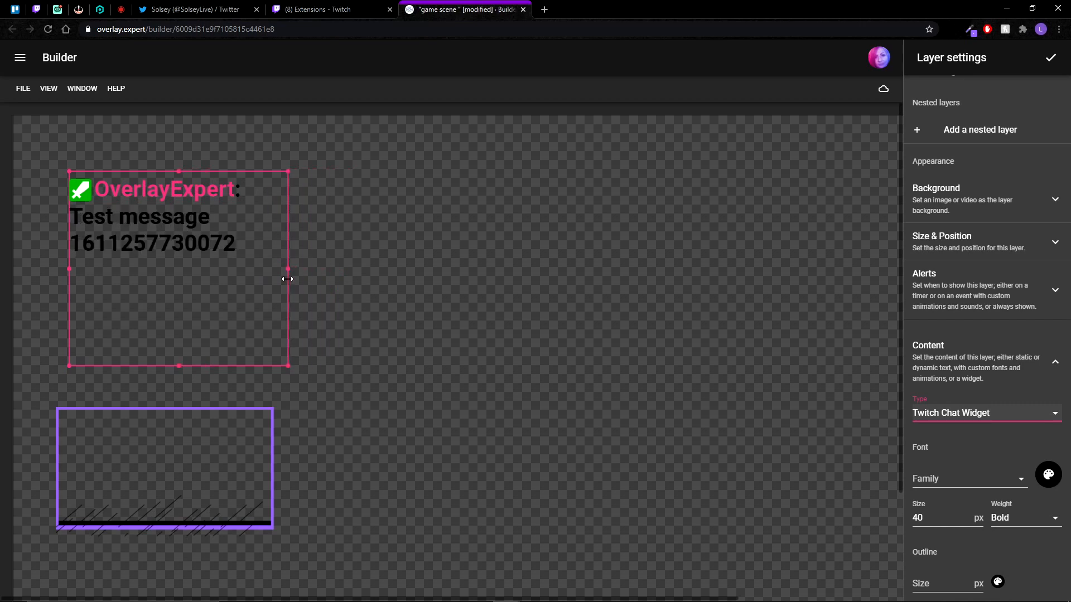
# Set the chat widget's font size to 20 px and shift the chat box slightly up and to the left on the canvas.
pyautogui.scroll(-2, 980, 359)
pyautogui.doubleClick(920, 406)
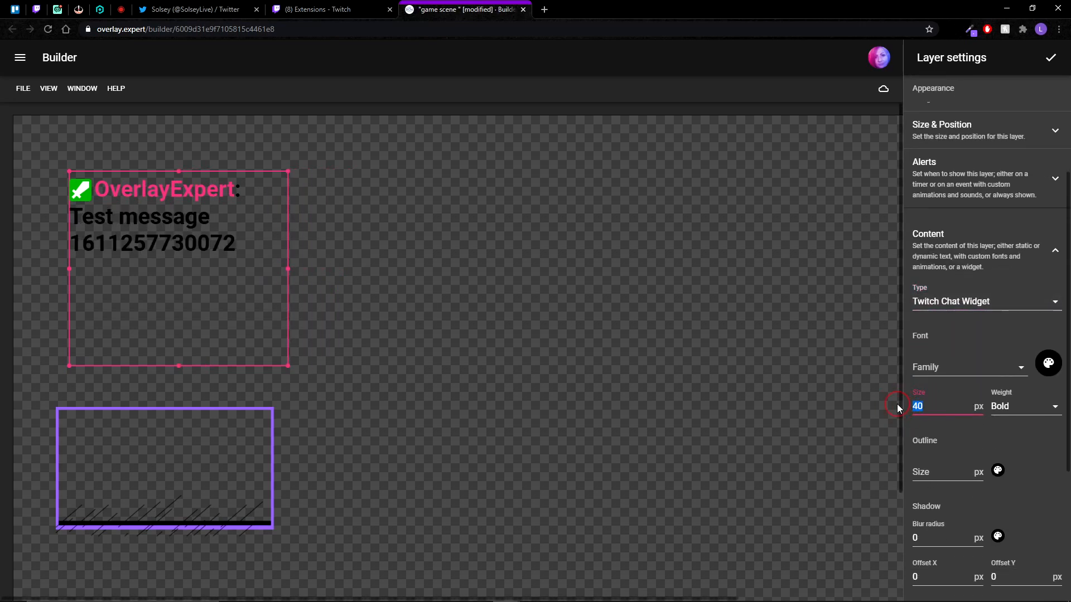
pyautogui.write('20')
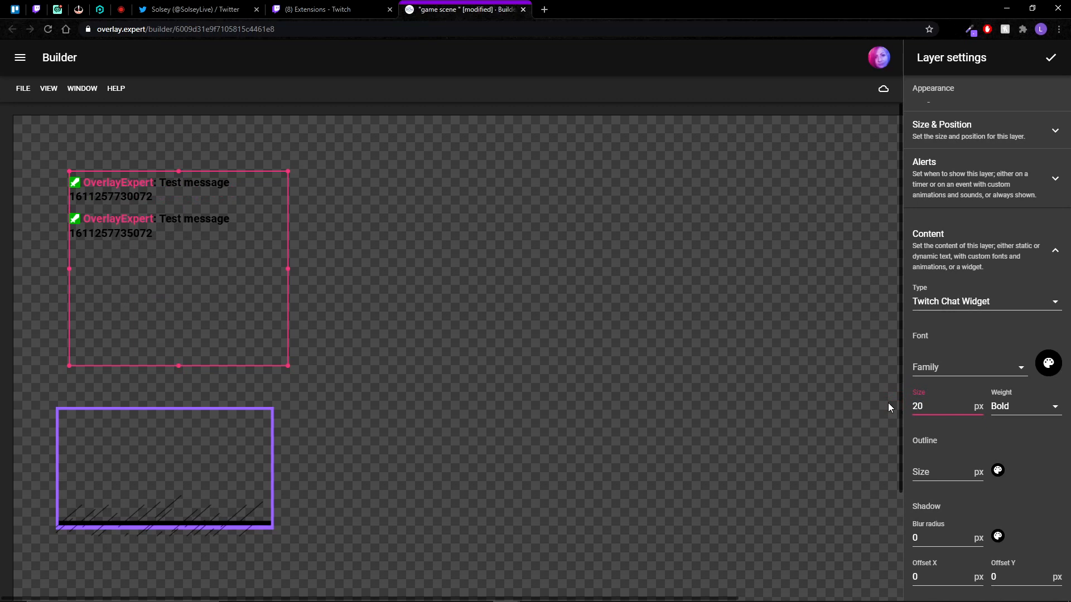
pyautogui.moveTo(156, 256)
pyautogui.mouseDown()
pyautogui.moveTo(141, 230)
pyautogui.moveTo(147, 242)
pyautogui.mouseUp()
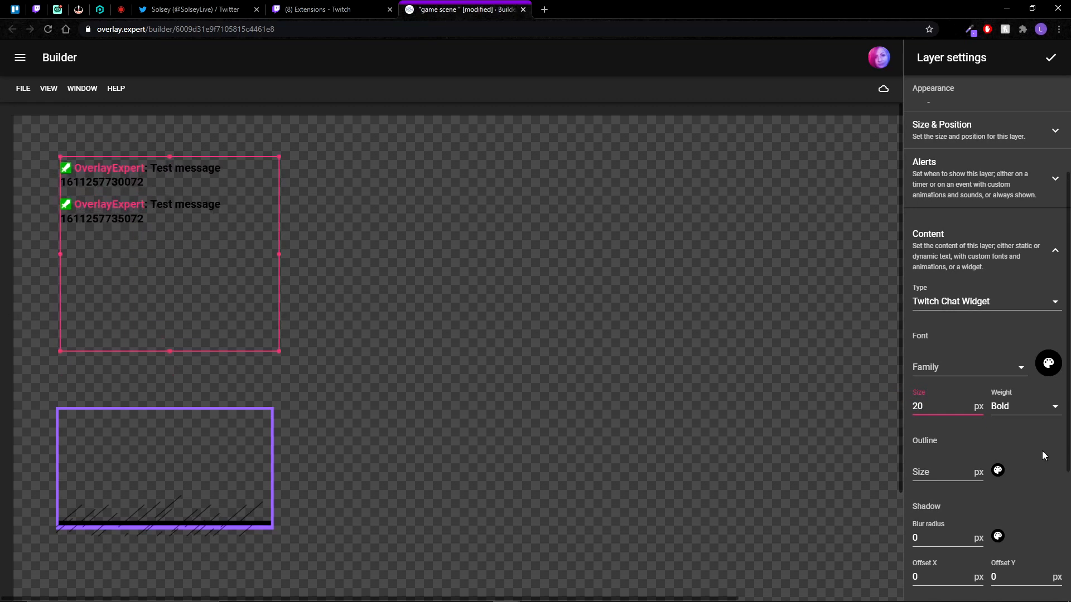
pyautogui.scroll(-1, 1042, 450)
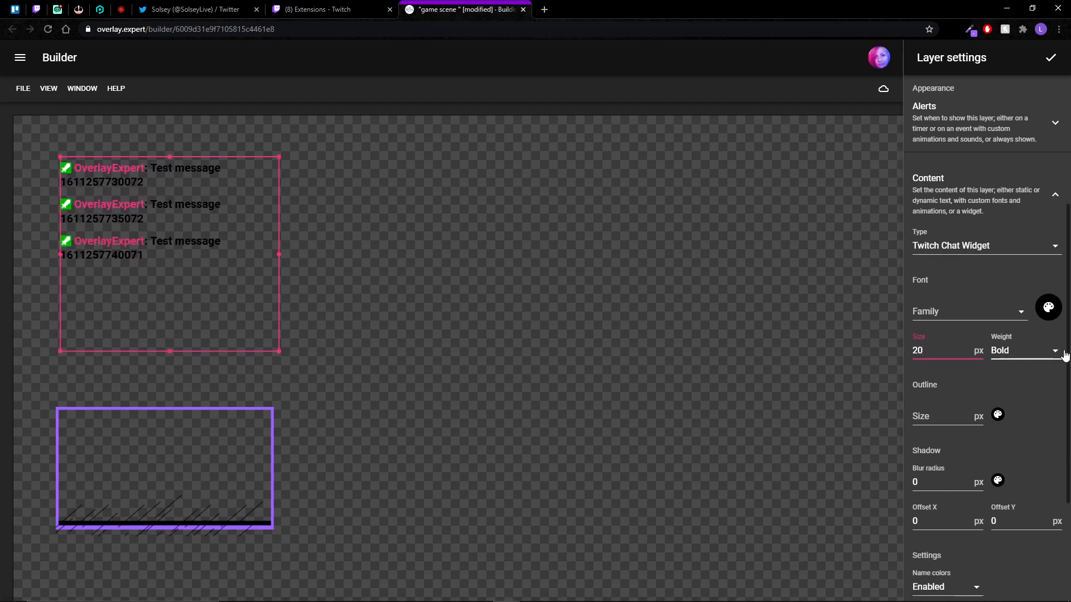
pyautogui.scroll(-3, 1055, 426)
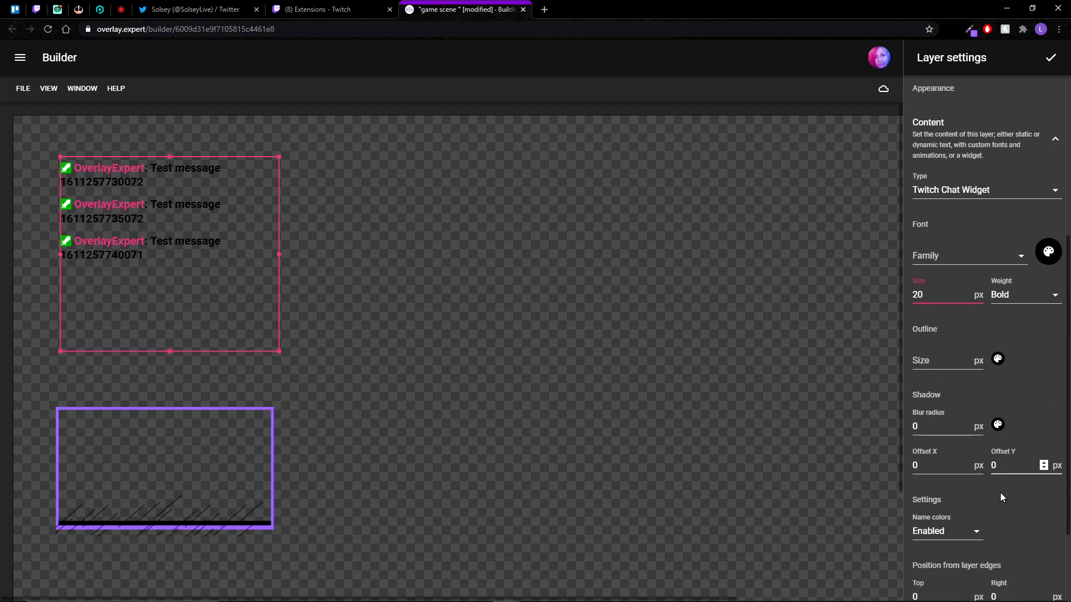
# Move the chat box slightly down on the canvas and save the game scene overlay.
pyautogui.moveTo(189, 246); pyautogui.dragTo(187, 255)
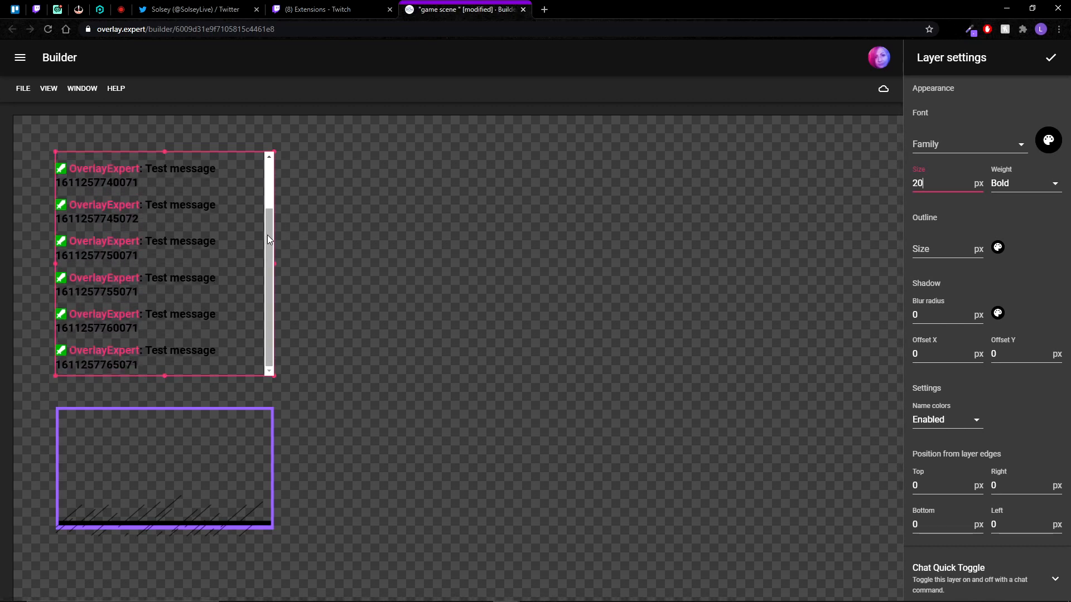
pyautogui.scroll(1, 266, 239)
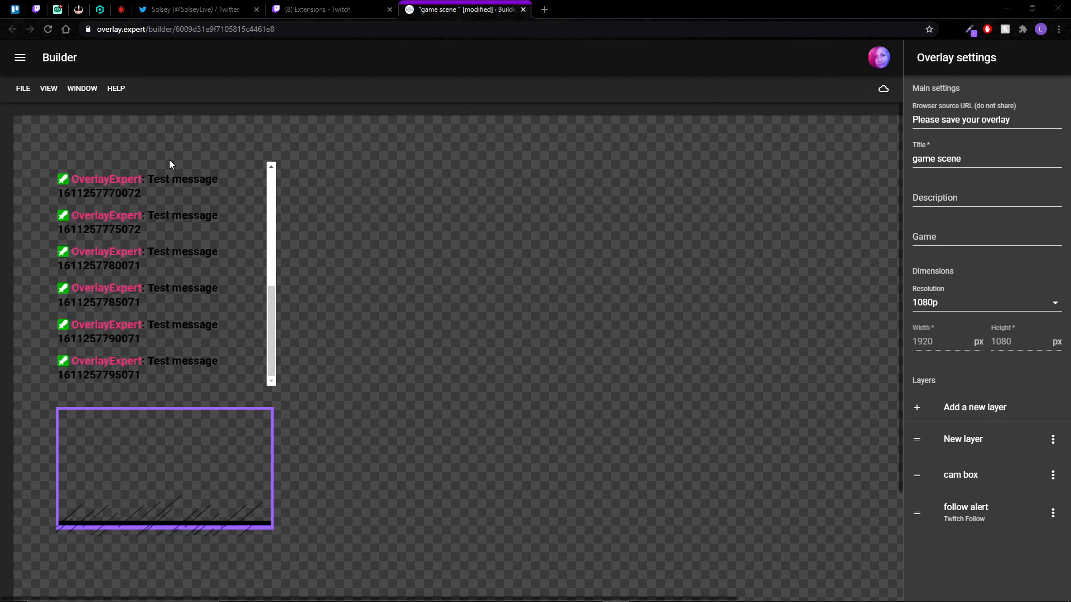
pyautogui.click(22, 88)
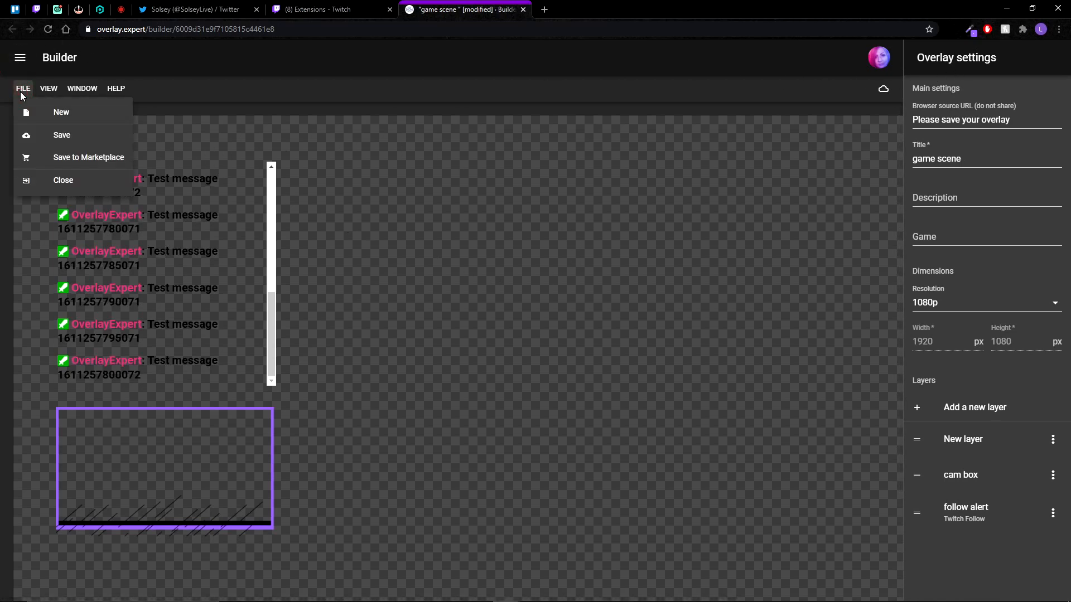
pyautogui.click(72, 138)
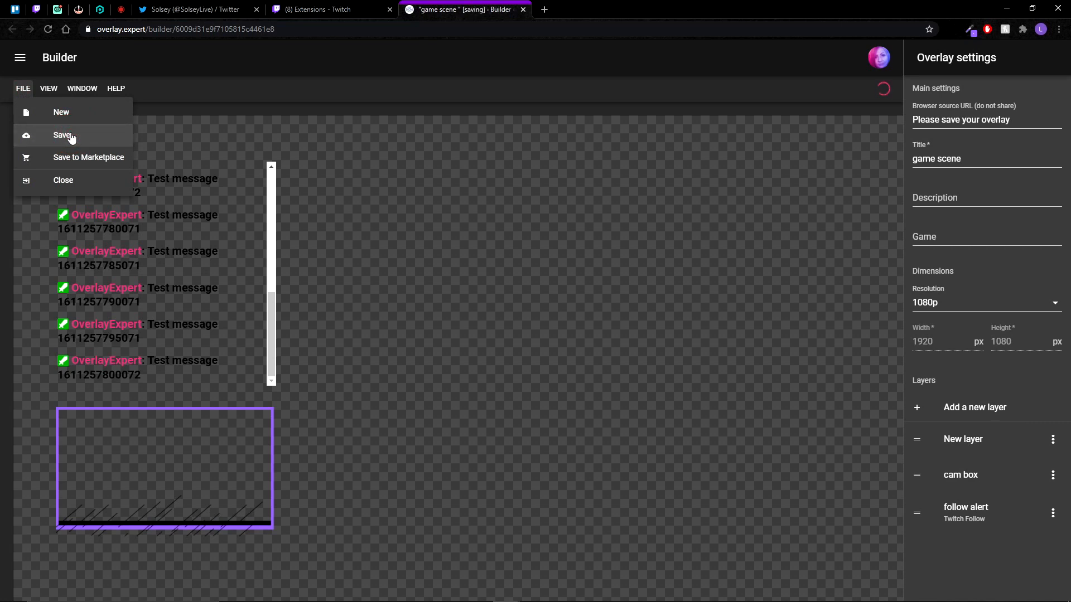
# Switch to the Twitch extensions dashboard, activate the Overlay Expert extension as Overlay 1 and open its settings.
pyautogui.click(318, 9)
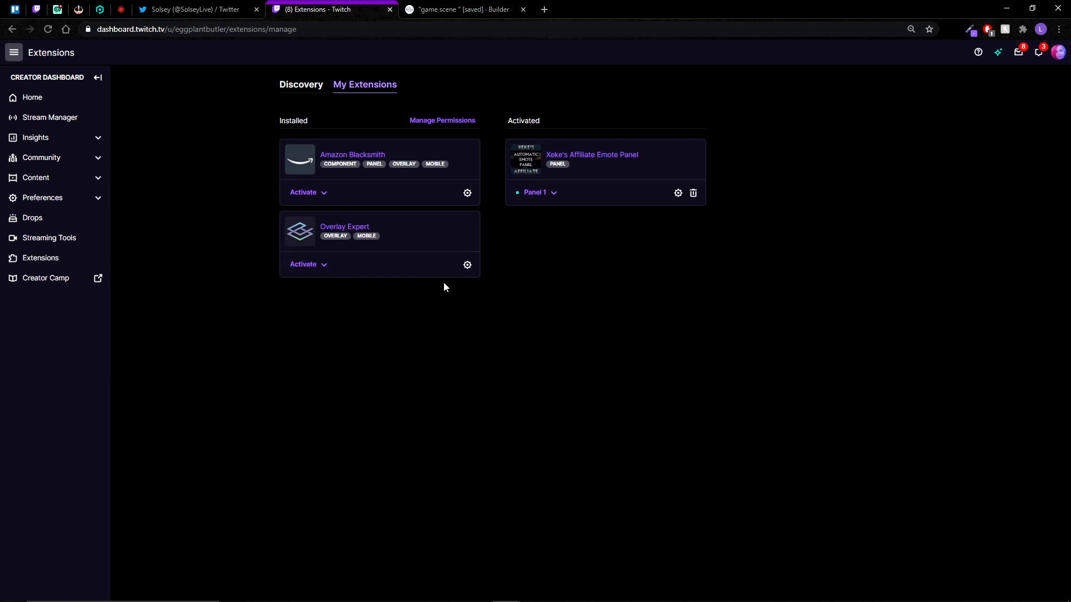
pyautogui.click(321, 270)
pyautogui.click(337, 285)
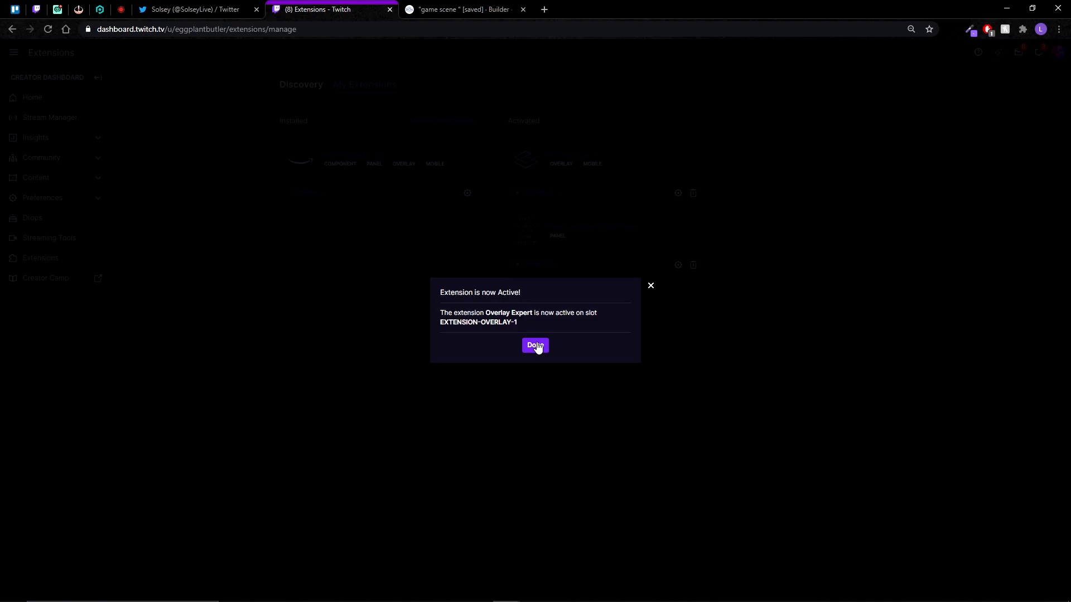
pyautogui.click(536, 345)
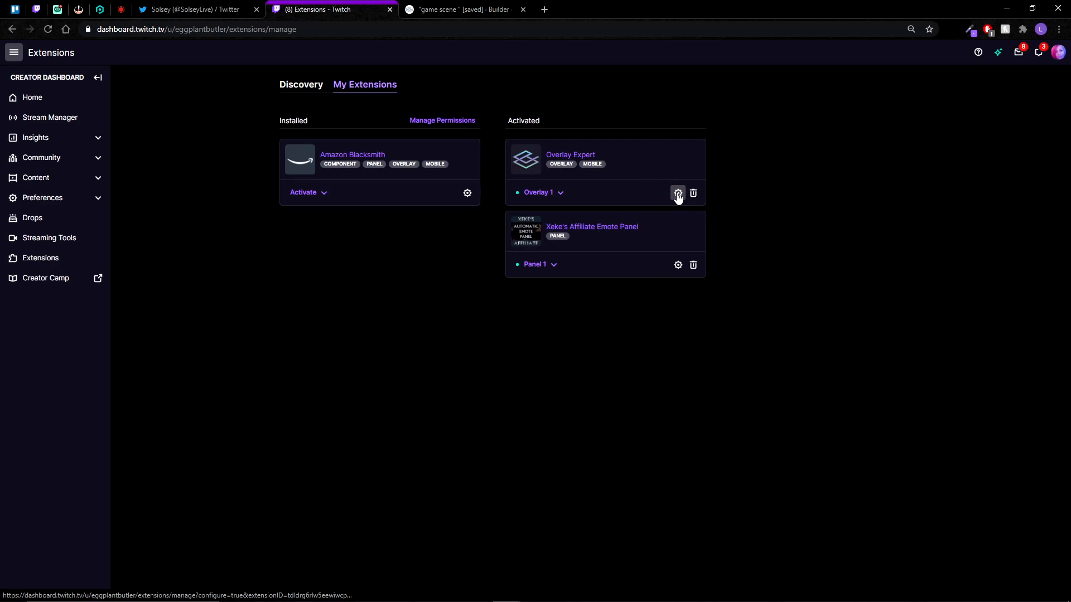
pyautogui.click(678, 193)
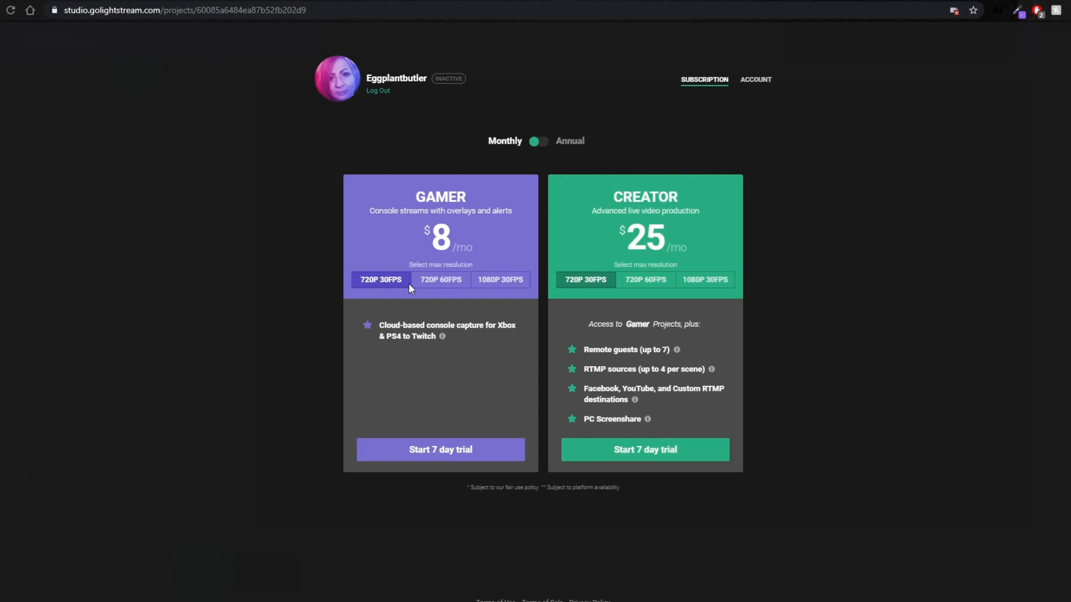
# Switch to Lightstream's subscription page and select the 720P 60FPS resolution for the monthly Gamer plan.
pyautogui.click(436, 281)
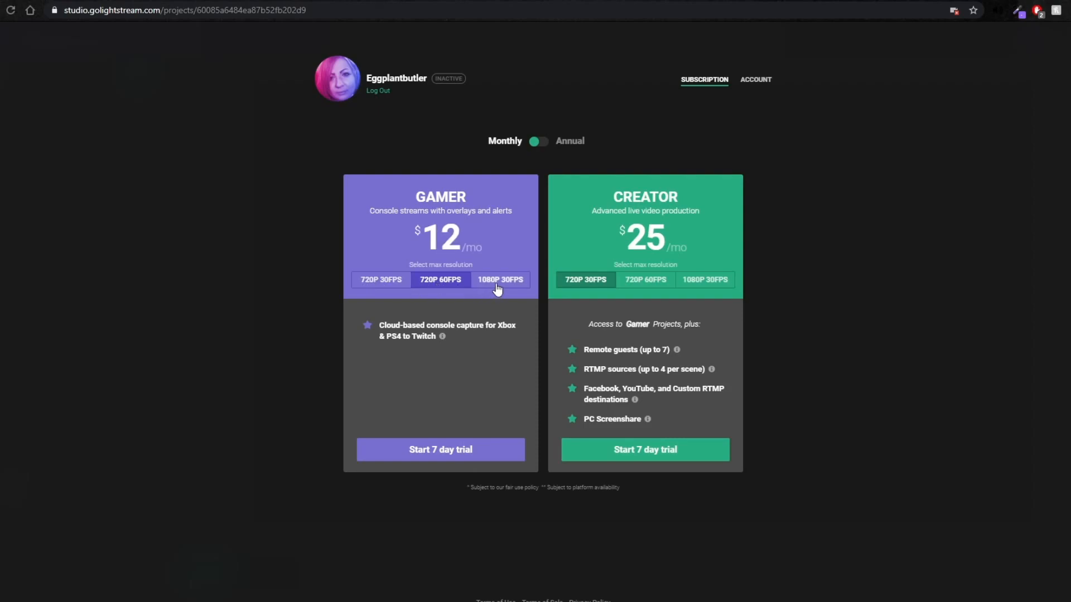
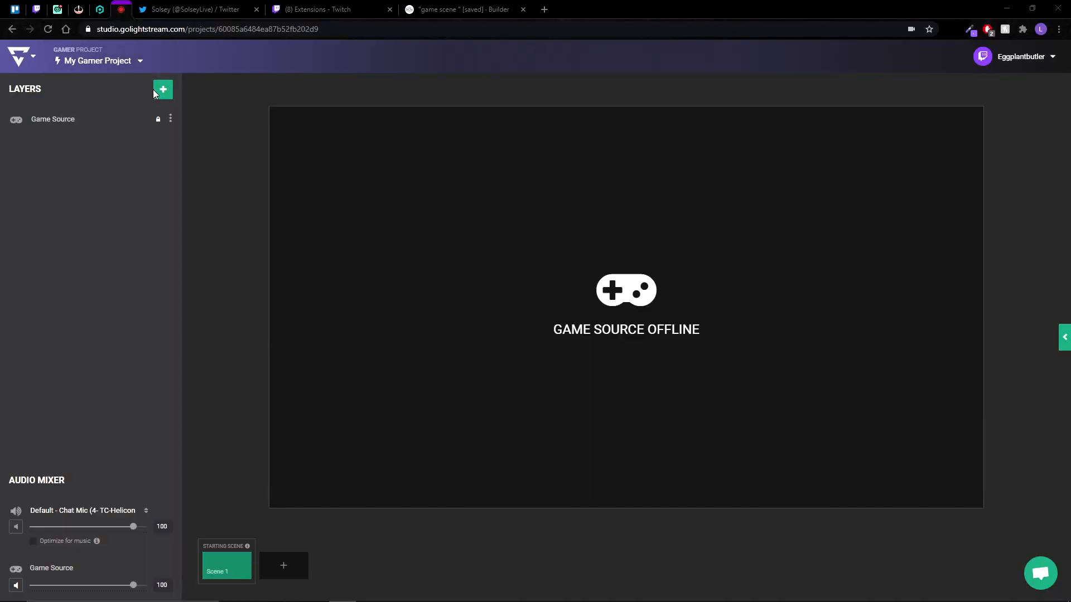
# Add the purple cam overlay border image to Scene 1, shrink it to about 276 × 184 and place it near the scene's lower-left corner.
pyautogui.click(160, 92)
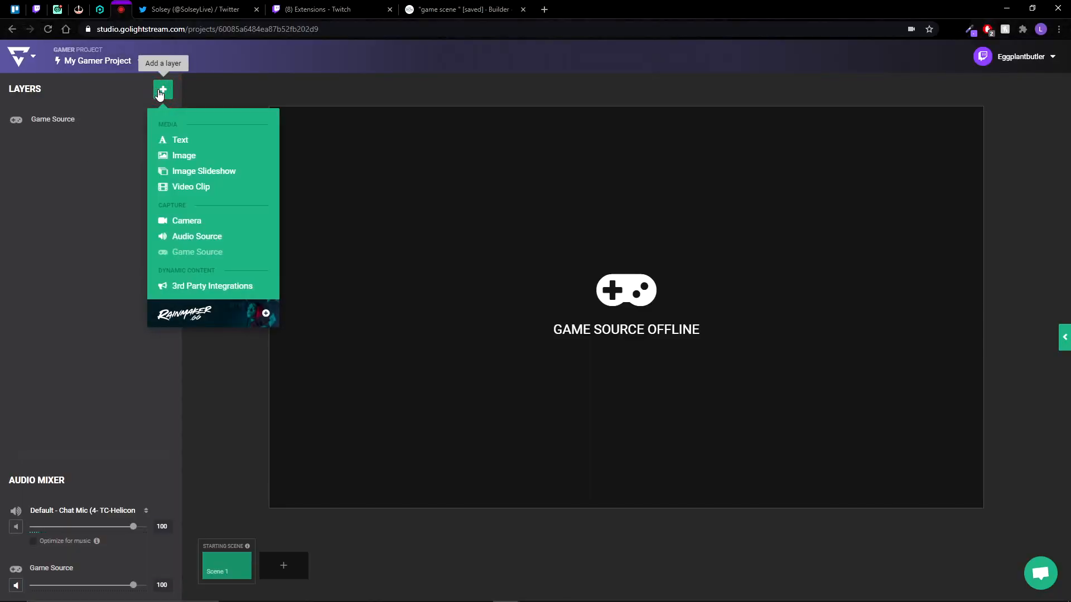
pyautogui.click(183, 160)
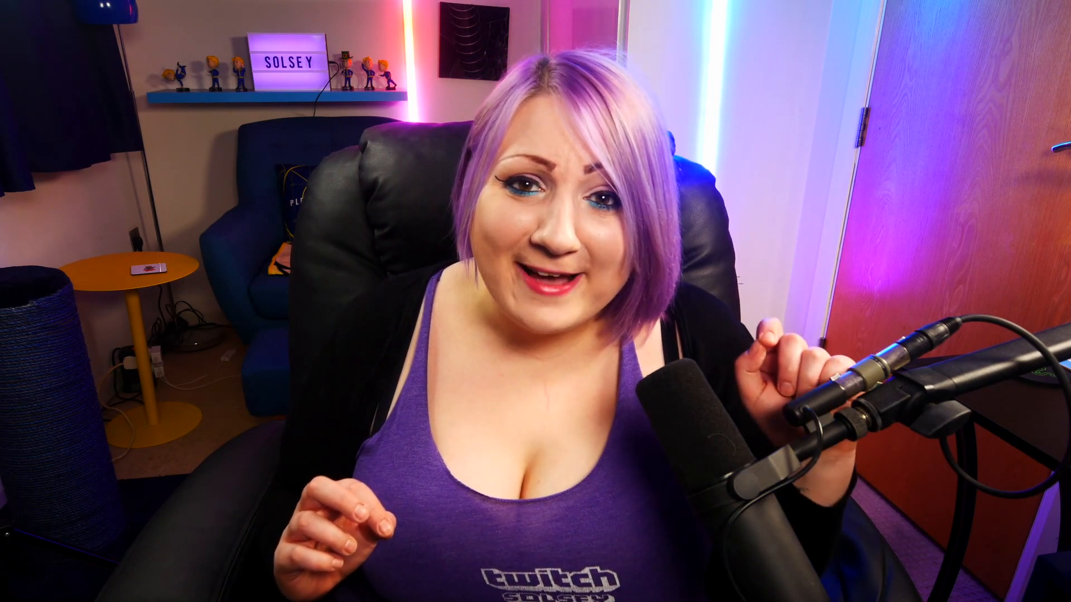
pyautogui.moveTo(53, 199)
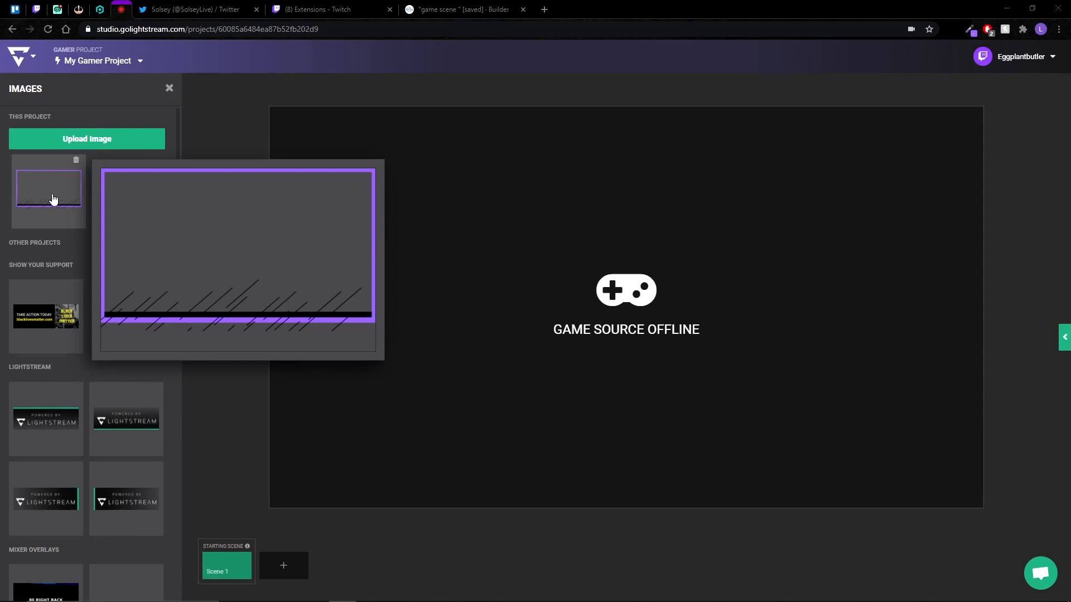
pyautogui.click(54, 199)
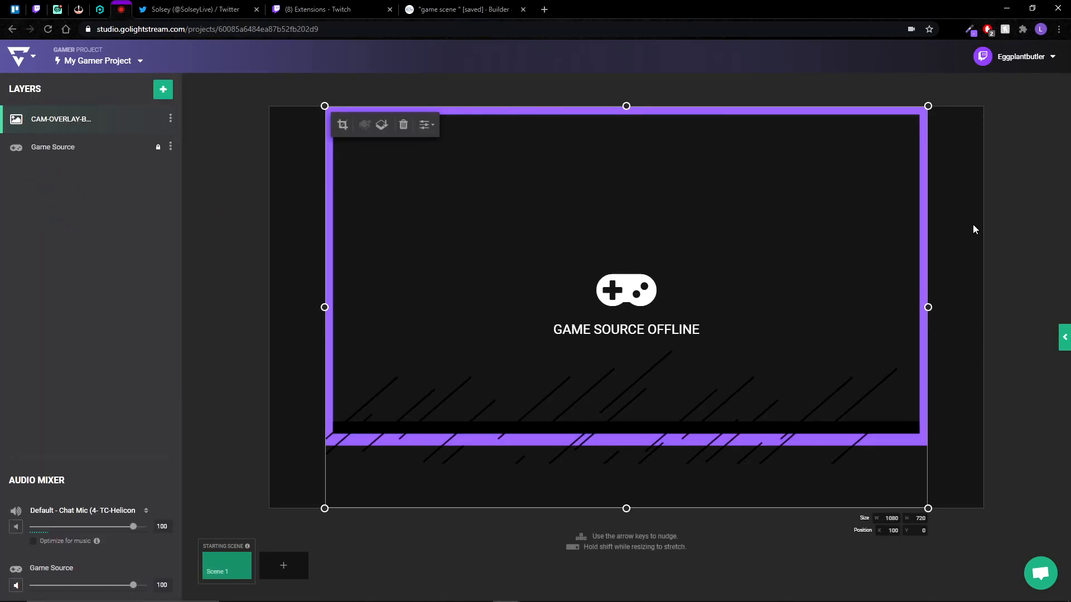
pyautogui.moveTo(928, 106); pyautogui.dragTo(483, 389)
pyautogui.moveTo(427, 442); pyautogui.dragTo(393, 415)
pyautogui.click(665, 394)
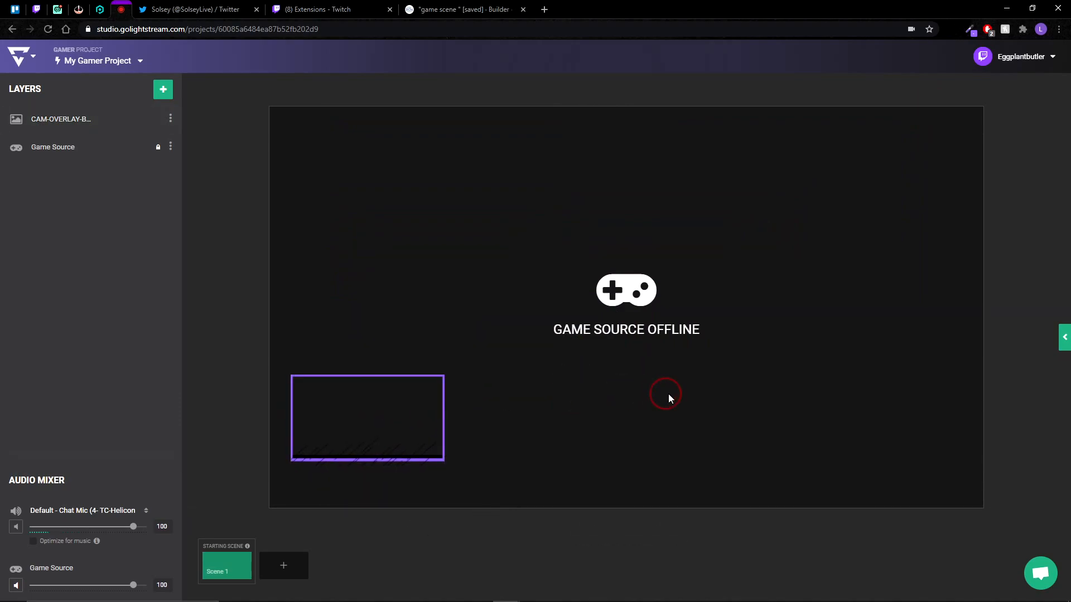
# Add the STARTING SOON.webm video clip to the scene and move the cam overlay layer above it.
pyautogui.click(163, 90)
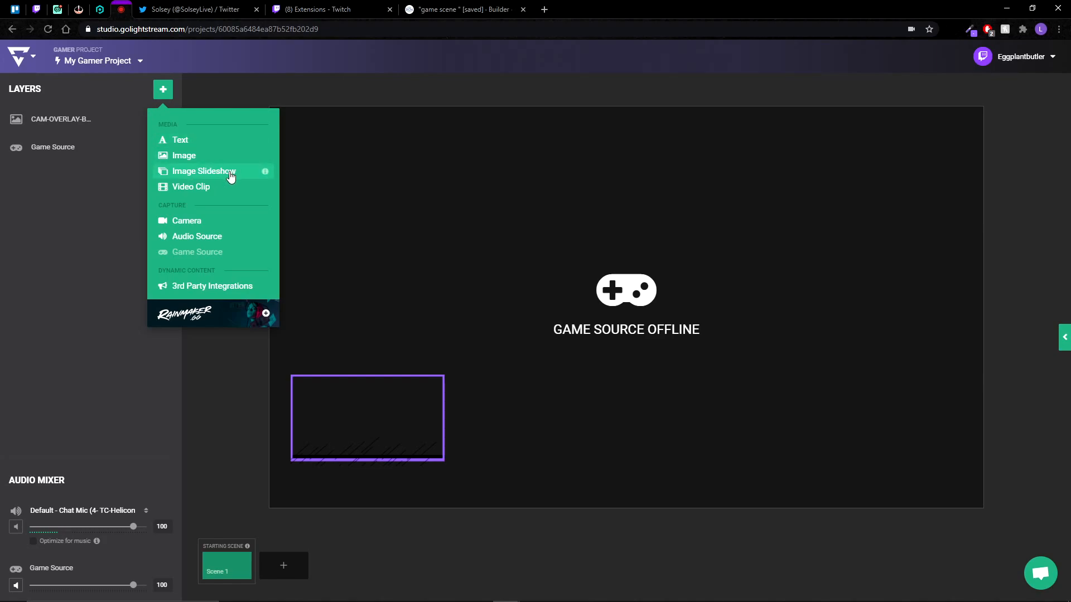
pyautogui.click(195, 187)
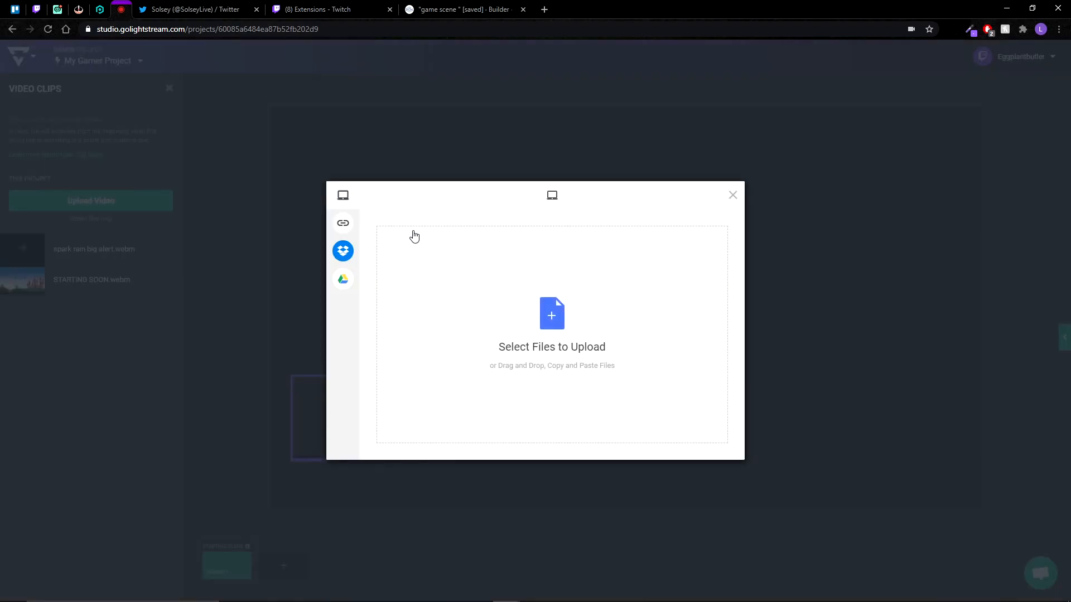
pyautogui.click(732, 195)
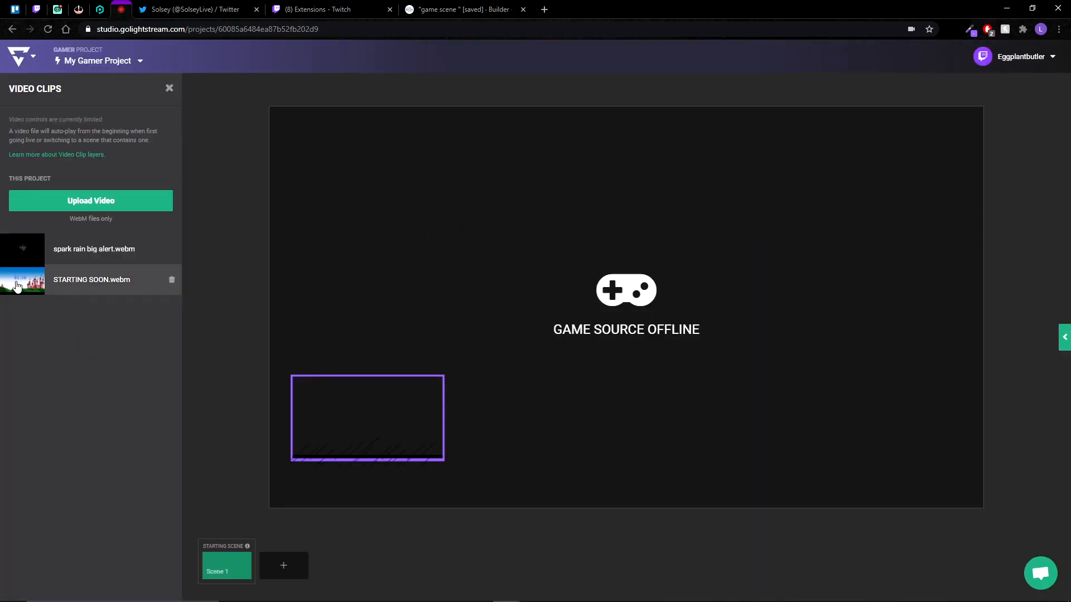
pyautogui.click(39, 290)
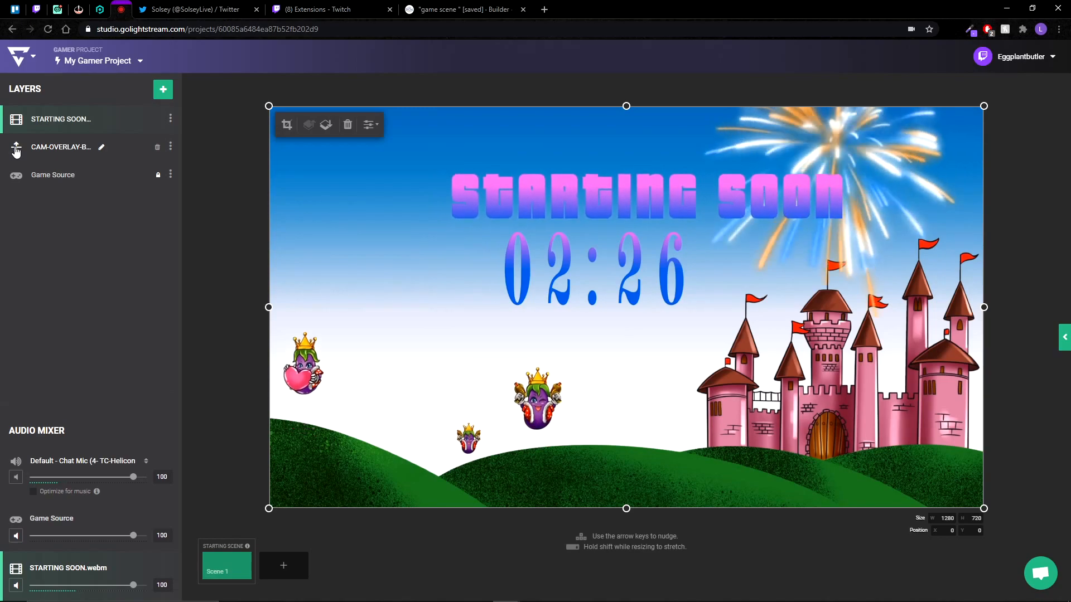
pyautogui.moveTo(16, 149)
pyautogui.mouseDown()
pyautogui.moveTo(19, 120)
pyautogui.moveTo(31, 128)
pyautogui.mouseUp()
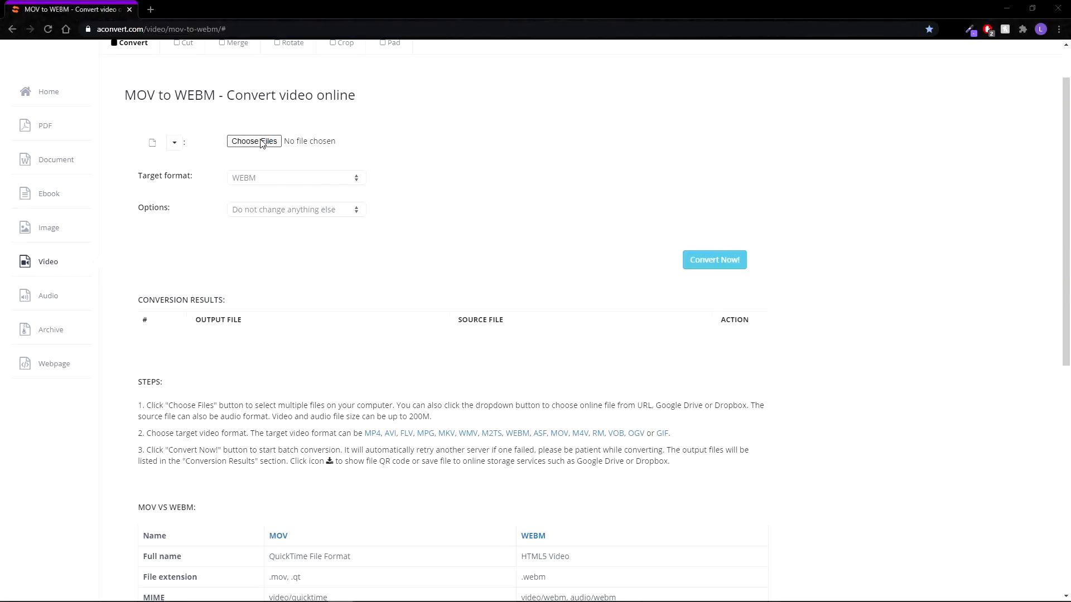
# Switch to the aconvert MOV to WEBM converter, open its file chooser and close it without choosing a file.
pyautogui.click(260, 139)
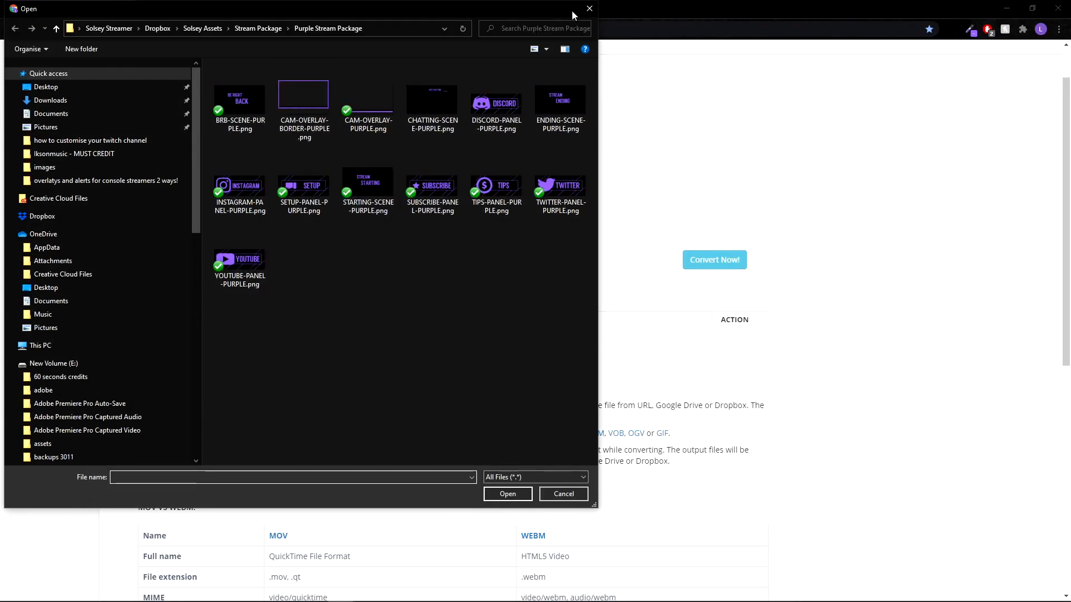
pyautogui.click(589, 9)
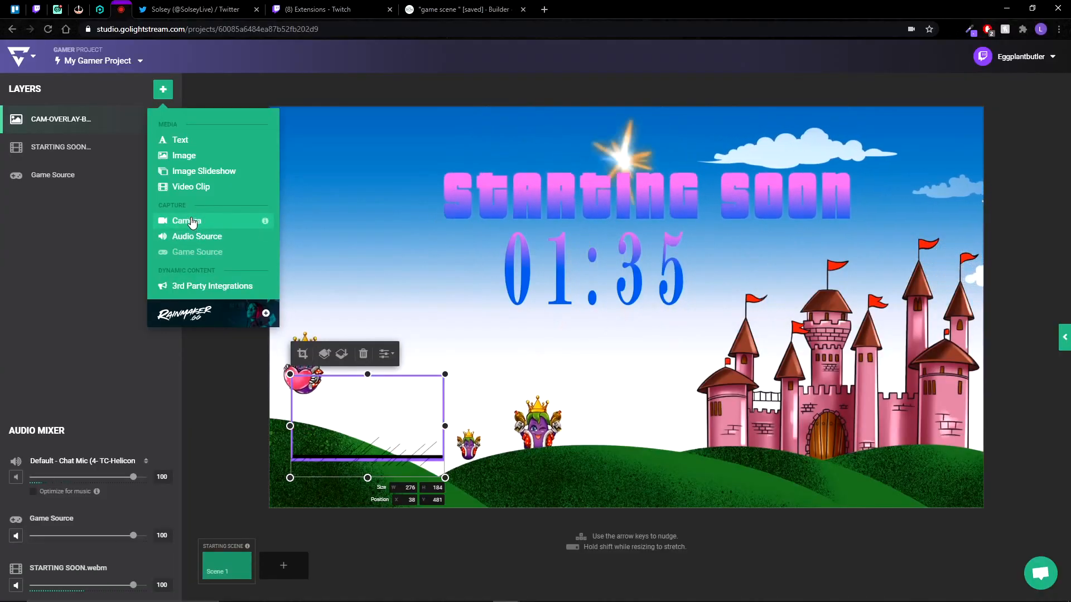
# Add the c922 Pro Stream Webcam as a camera layer, fit it to the cam frame at about 276 × 155 and place it beneath the cam overlay.
pyautogui.click(191, 221)
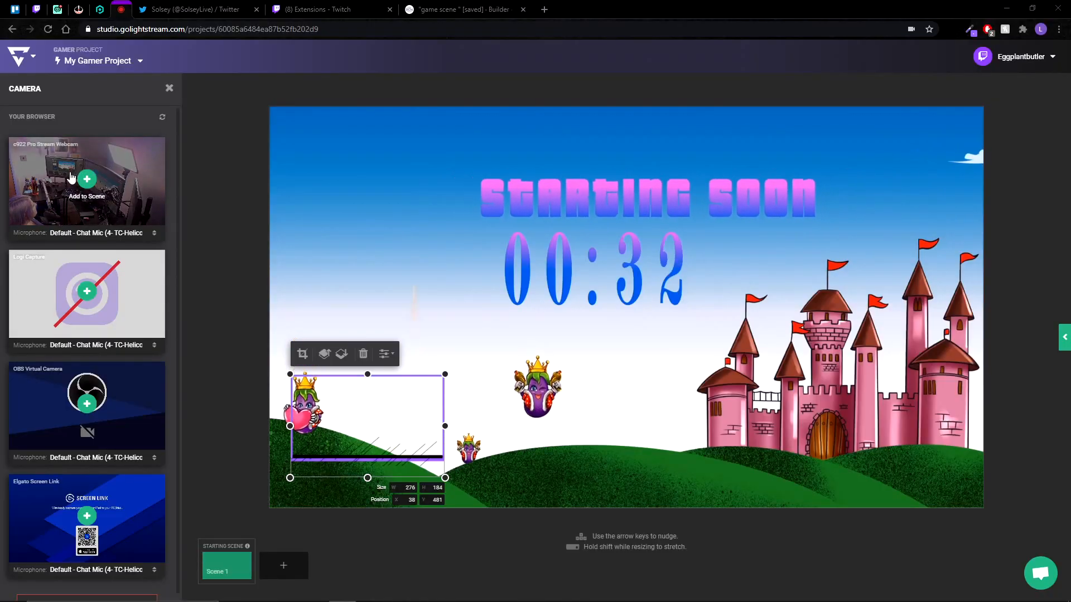
pyautogui.click(86, 179)
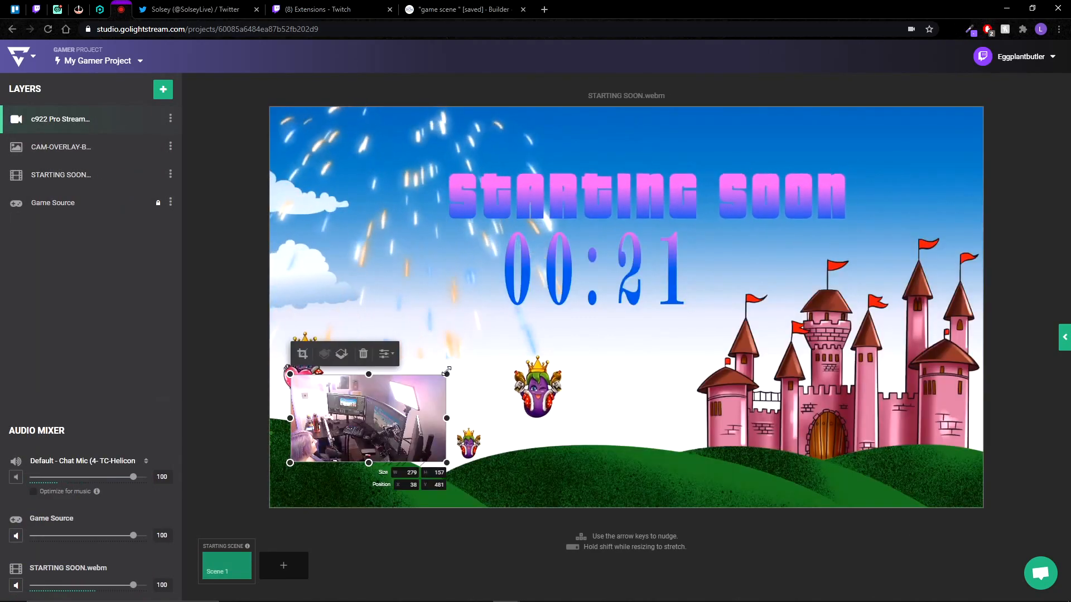
pyautogui.moveTo(446, 372); pyautogui.dragTo(438, 378)
pyautogui.moveTo(427, 438); pyautogui.dragTo(428, 434)
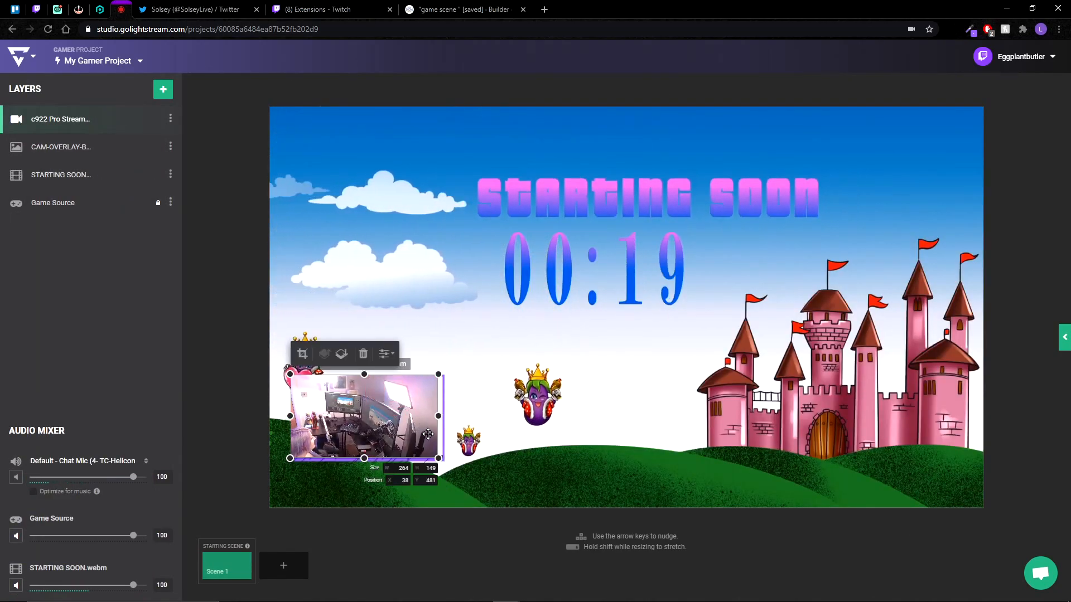
pyautogui.moveTo(438, 458); pyautogui.dragTo(445, 461)
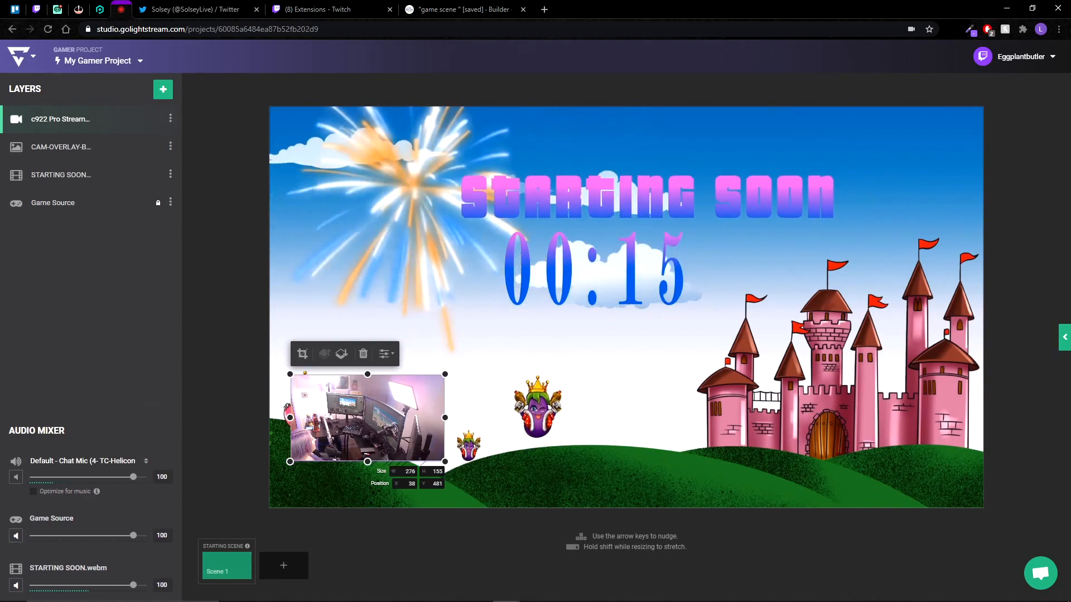
pyautogui.moveTo(24, 119); pyautogui.dragTo(24, 131)
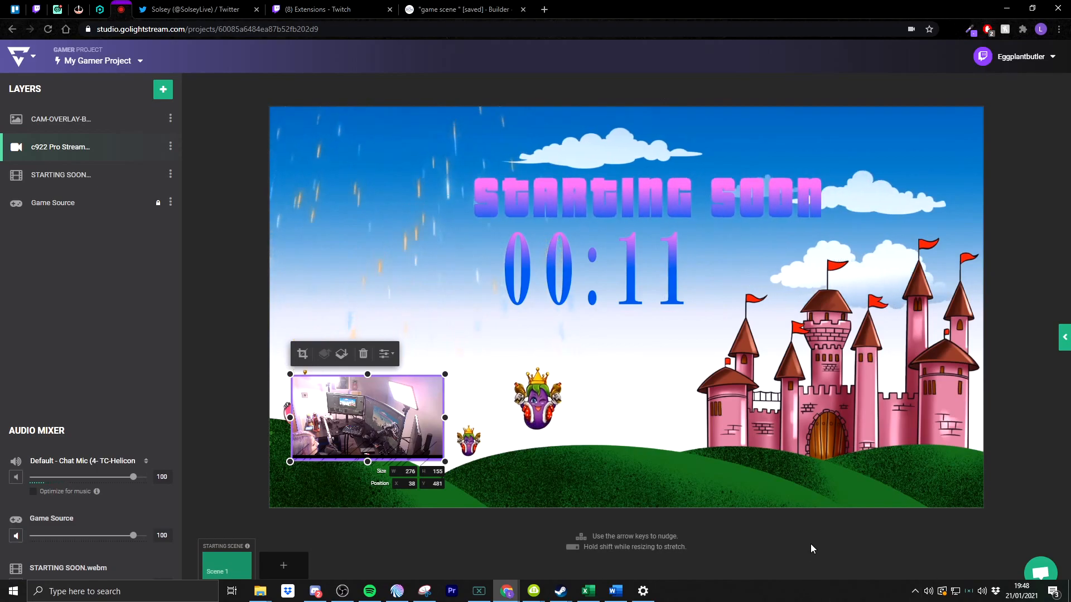
# Mute the default Chat Mic in the audio mixer and set the Game Source volume to 70.
pyautogui.click(163, 89)
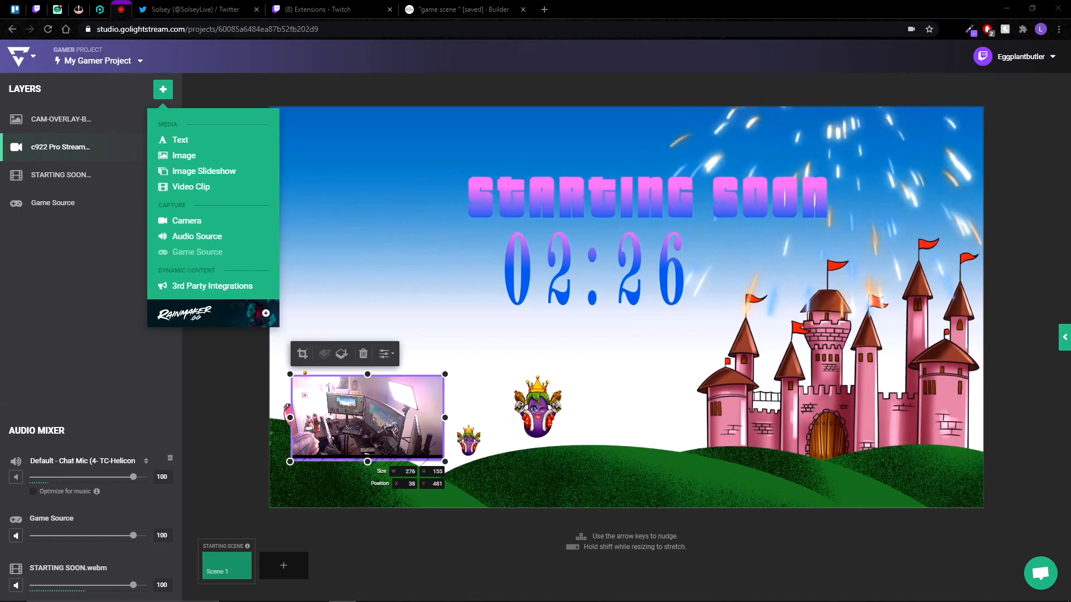
pyautogui.click(16, 477)
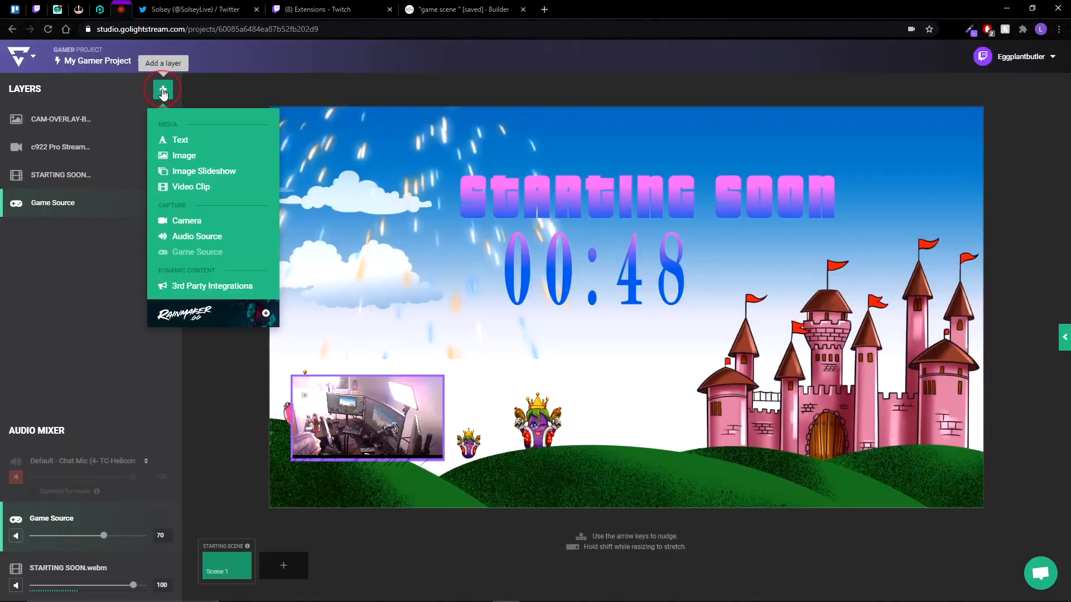
# Open the third-party integrations for a new layer and look through the available services.
pyautogui.click(201, 290)
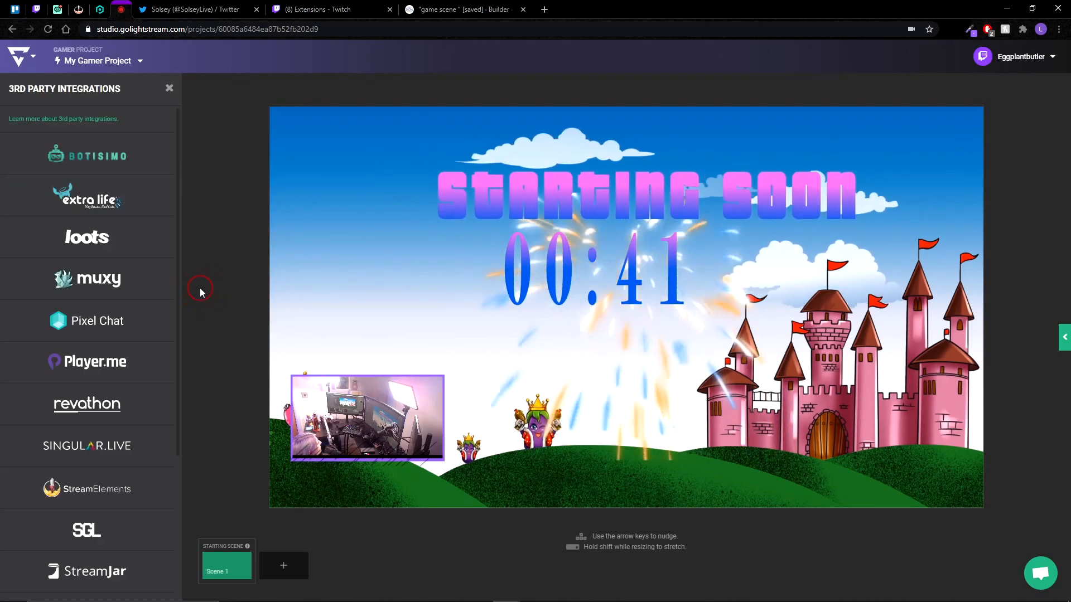
pyautogui.scroll(-3, 99, 161)
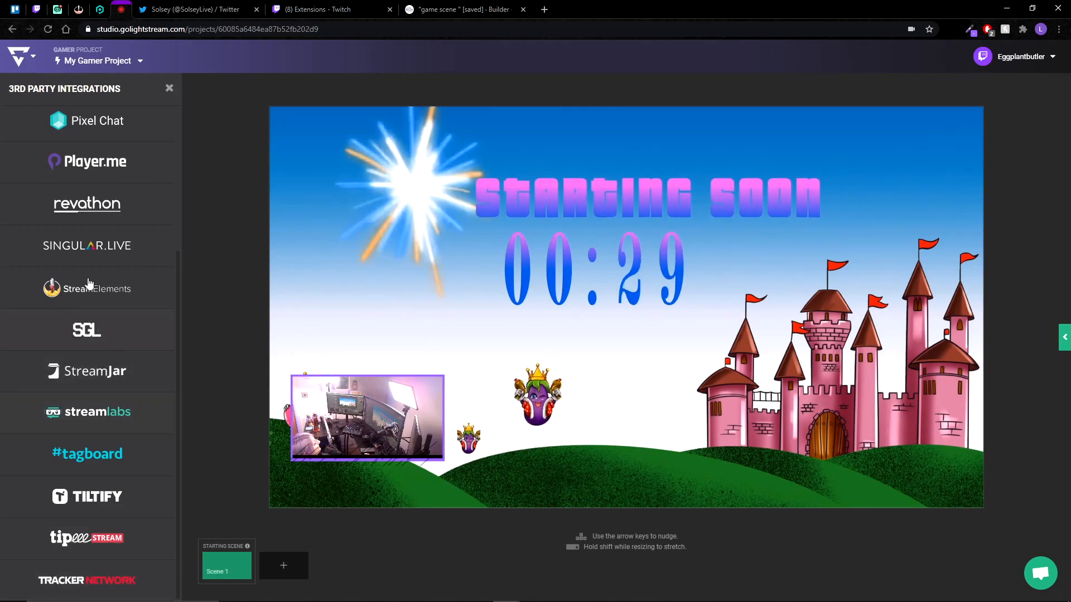
pyautogui.scroll(2, 100, 362)
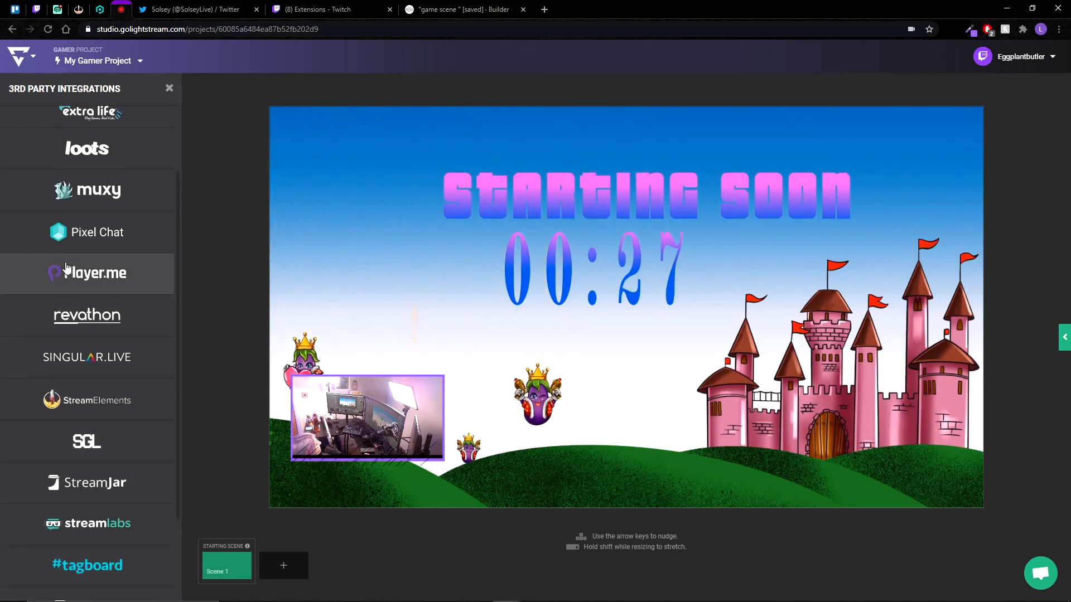
pyautogui.scroll(2, 69, 262)
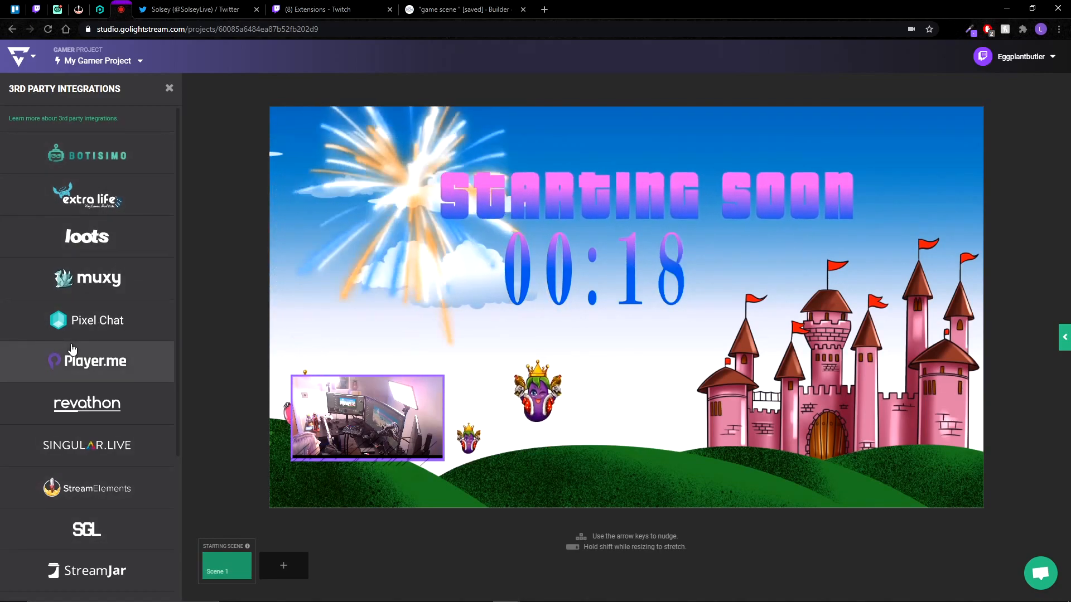
pyautogui.scroll(-3, 69, 362)
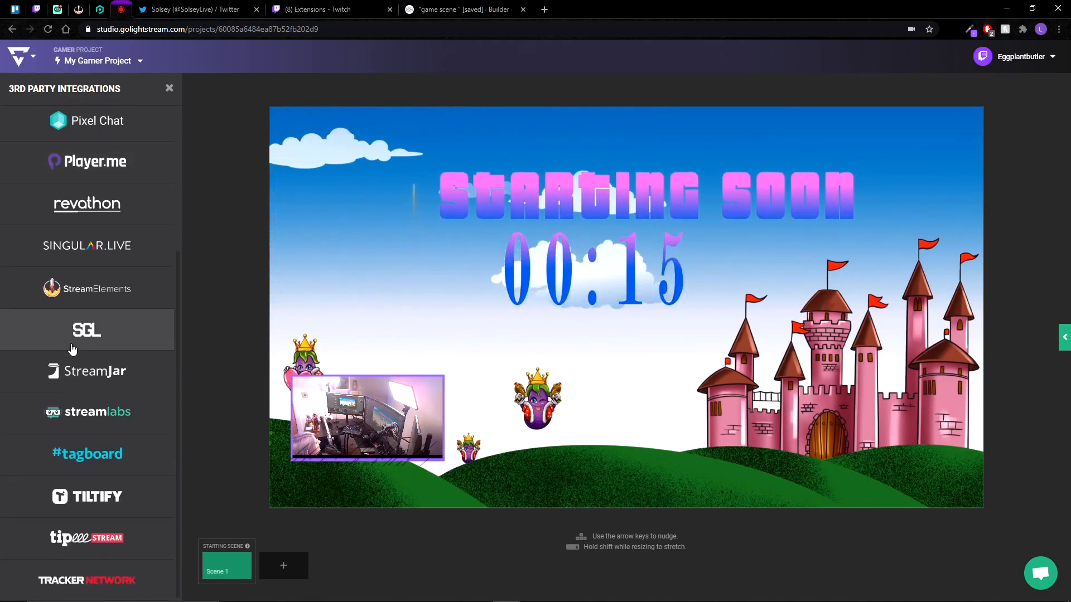
pyautogui.scroll(3, 73, 349)
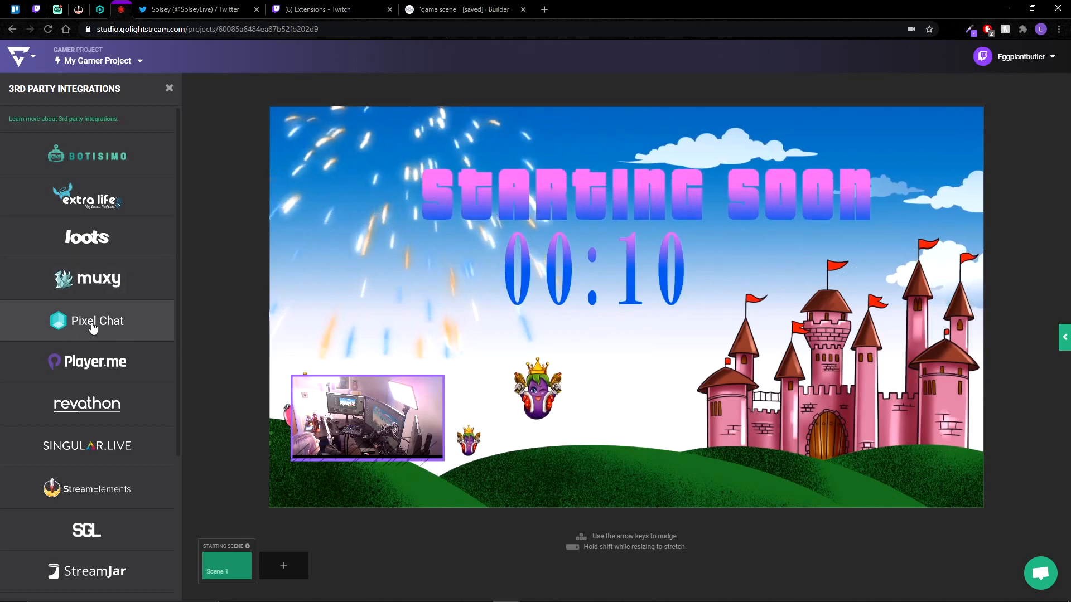
pyautogui.scroll(-3, 143, 331)
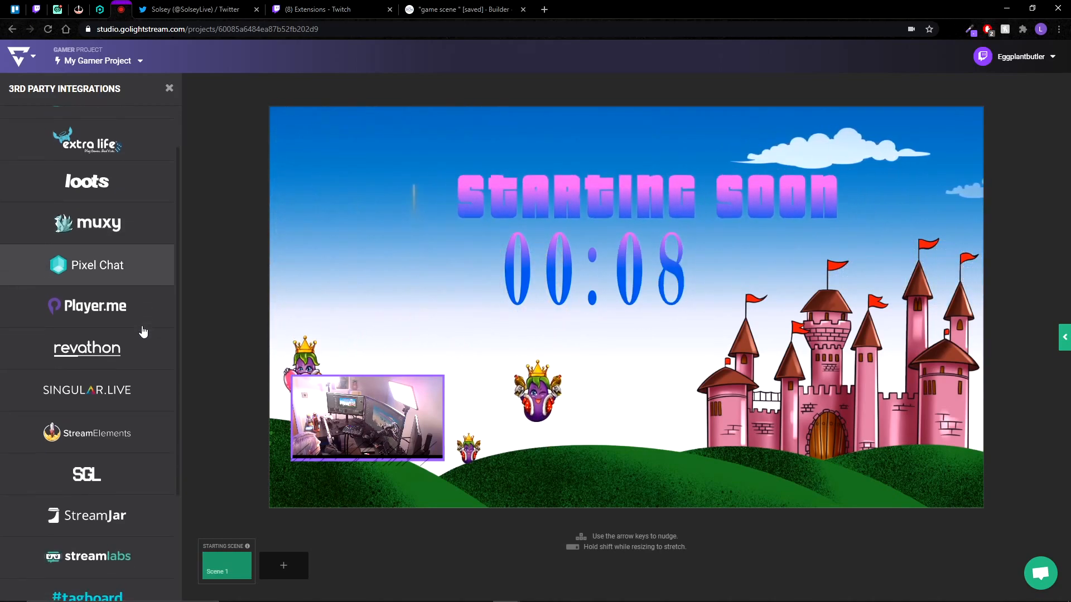
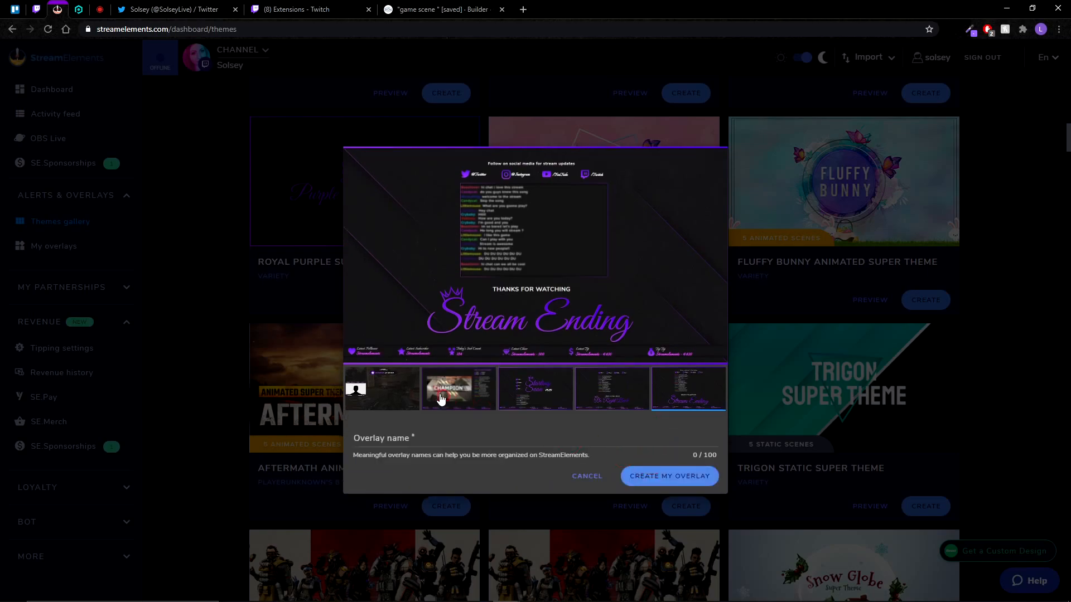
# Name the Royal Purple theme overlay "curvly purple" and create it.
pyautogui.click(410, 435)
pyautogui.write('c')
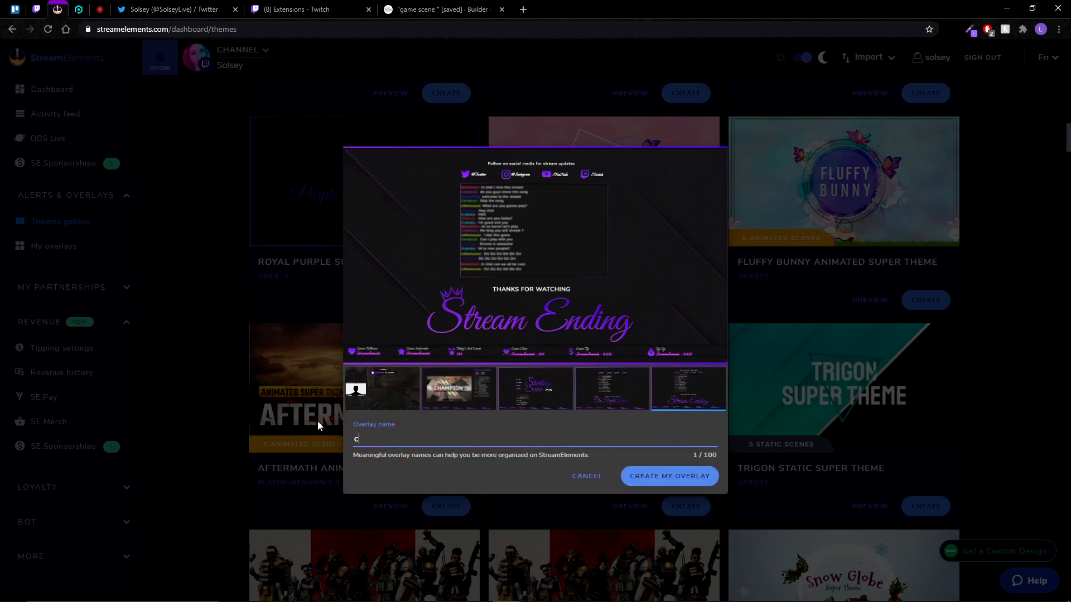
pyautogui.write('urvly purple')
pyautogui.click(645, 478)
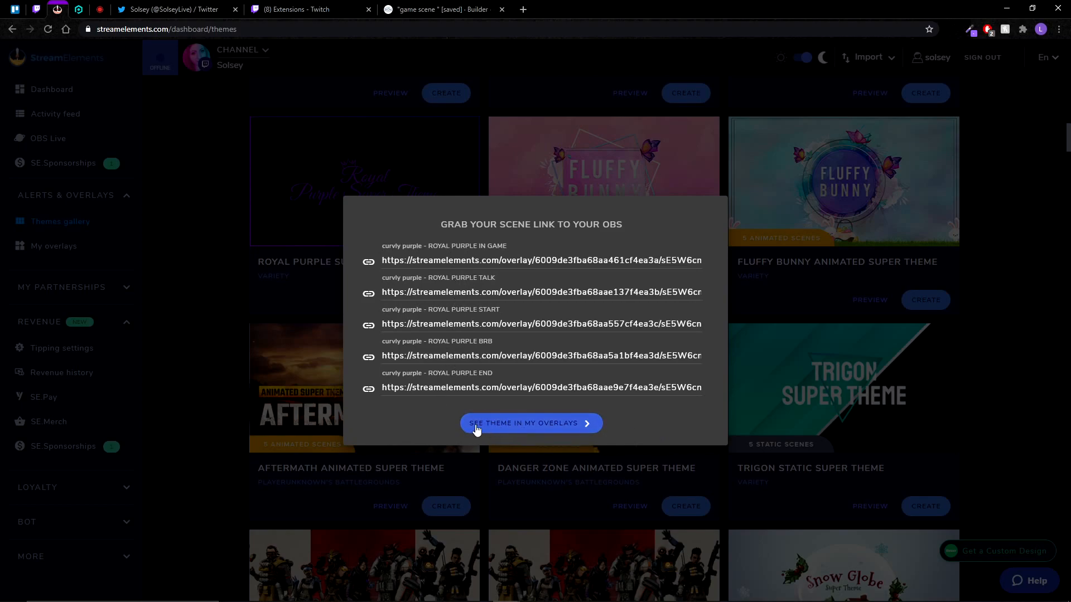
# Find the new curvly purple theme in My Overlays and open its ROYAL PURPLE END scene for editing.
pyautogui.click(498, 428)
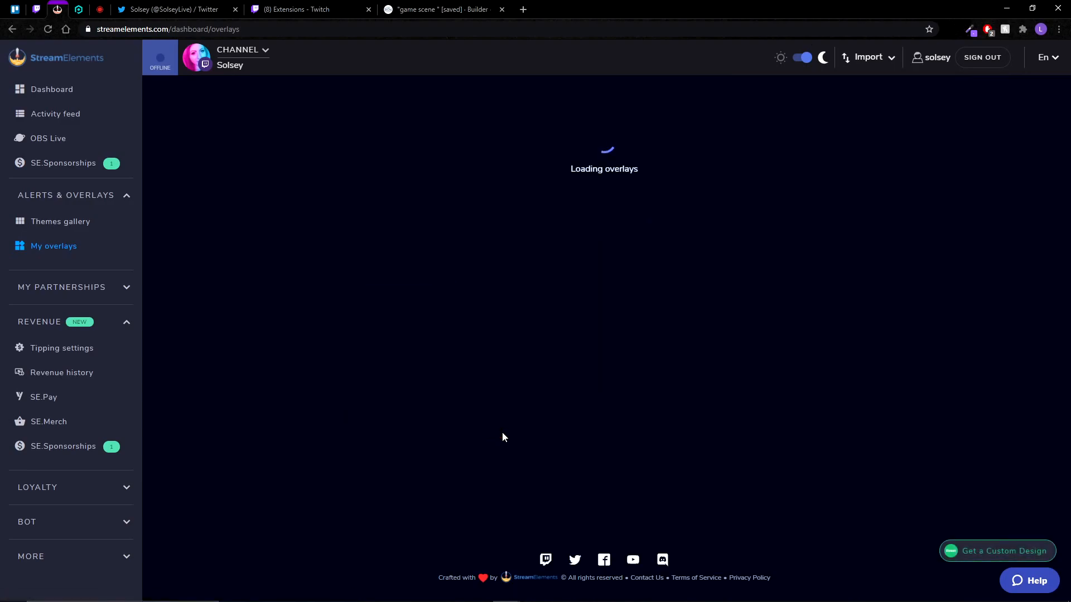
pyautogui.scroll(-10, 623, 355)
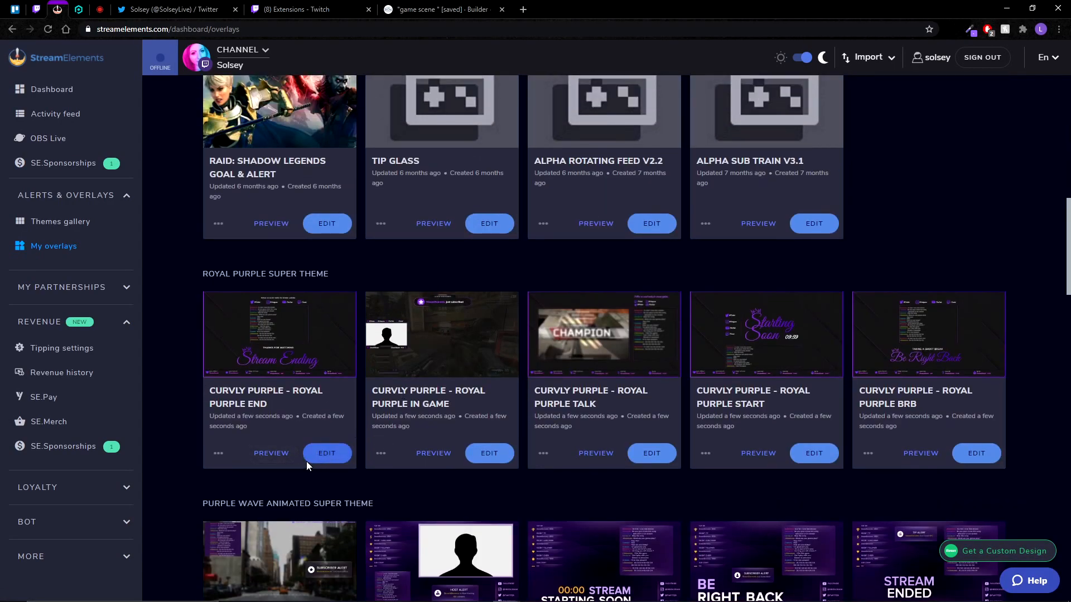
pyautogui.click(323, 456)
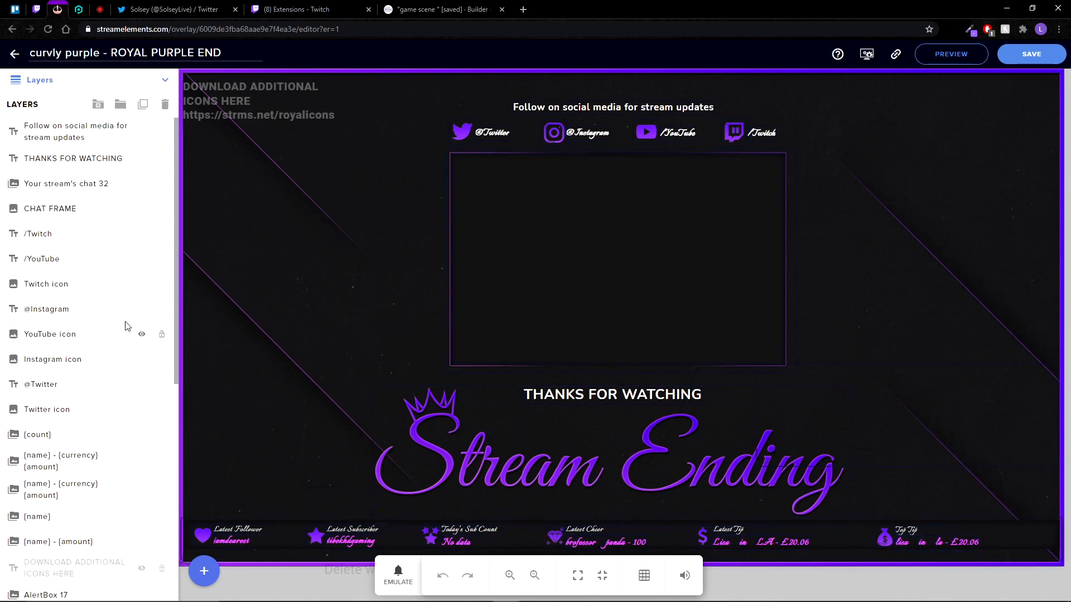
# Emulate a follower event to test the alert in the Royal Purple End overlay.
pyautogui.scroll(-3, 84, 413)
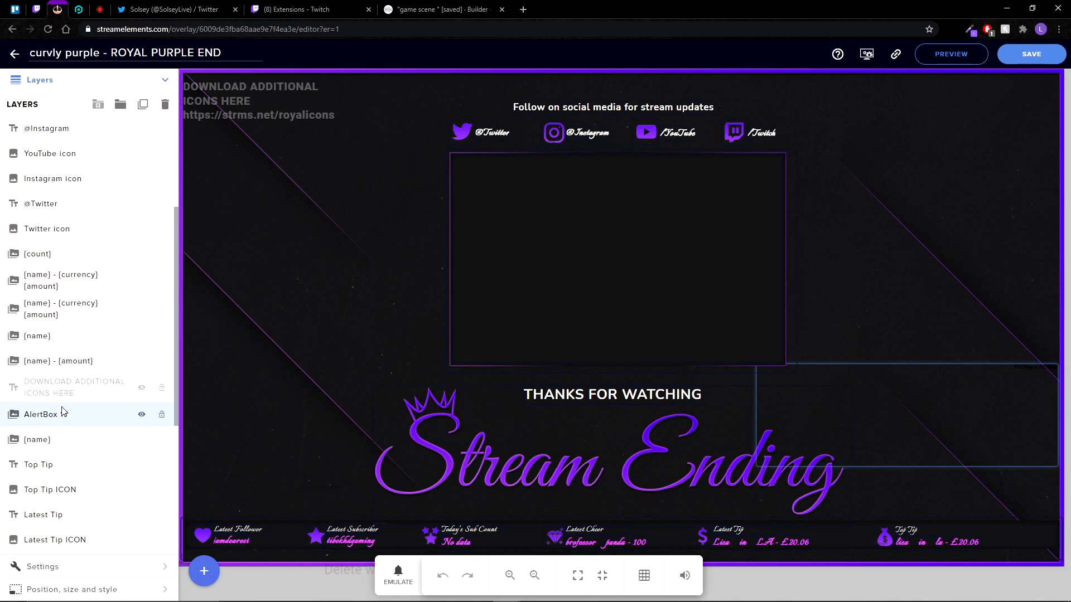
pyautogui.click(397, 576)
pyautogui.click(421, 375)
pyautogui.moveTo(413, 410)
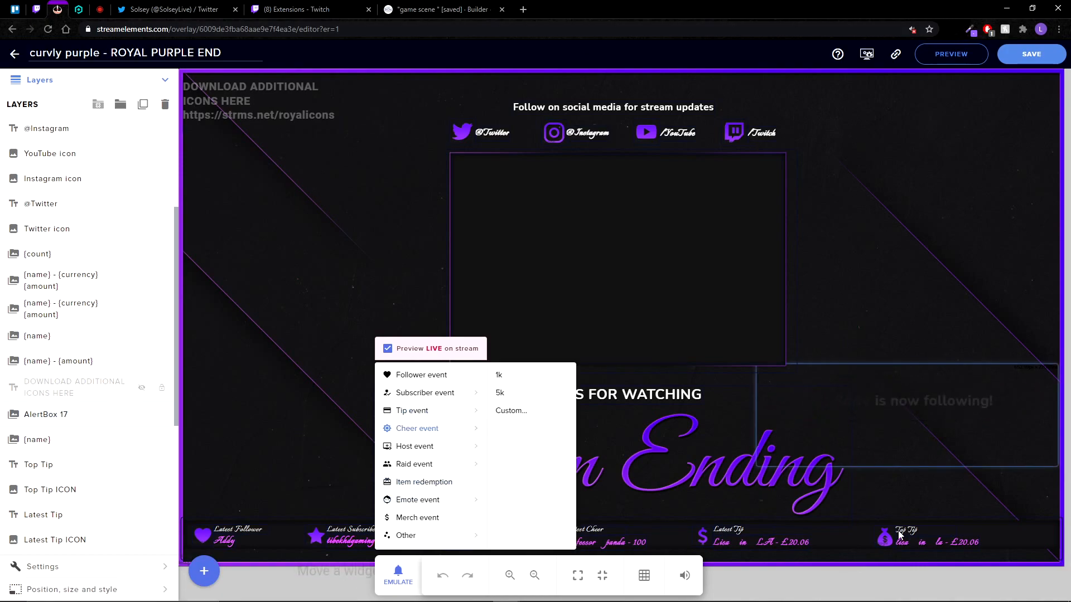
pyautogui.click(875, 587)
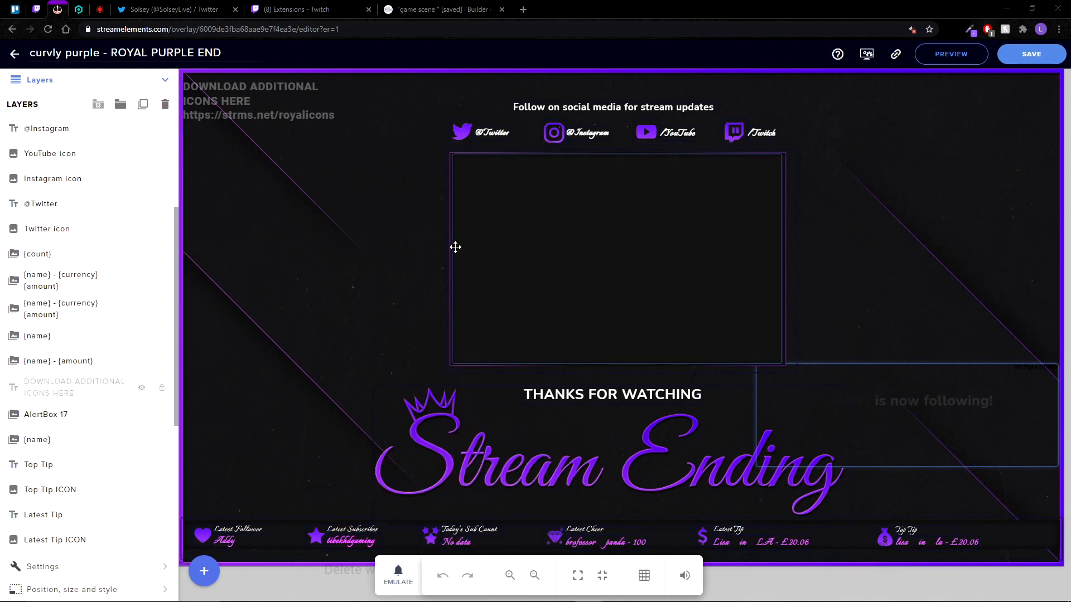
# Copy the Royal Purple End overlay's link and use it for a new StreamElements integration layer in Lightstream.
pyautogui.click(895, 56)
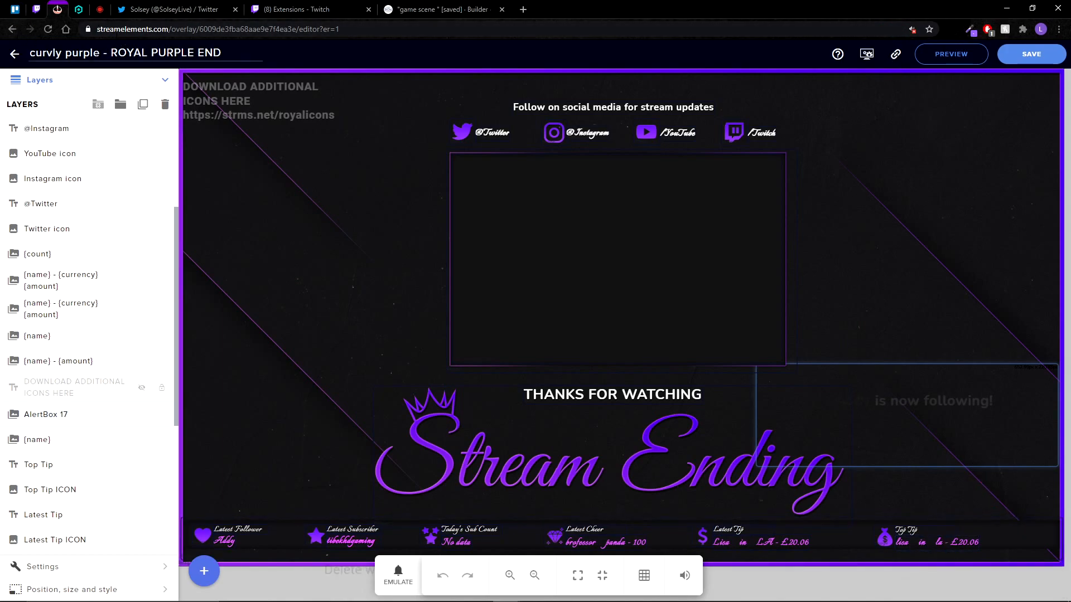
pyautogui.click(100, 10)
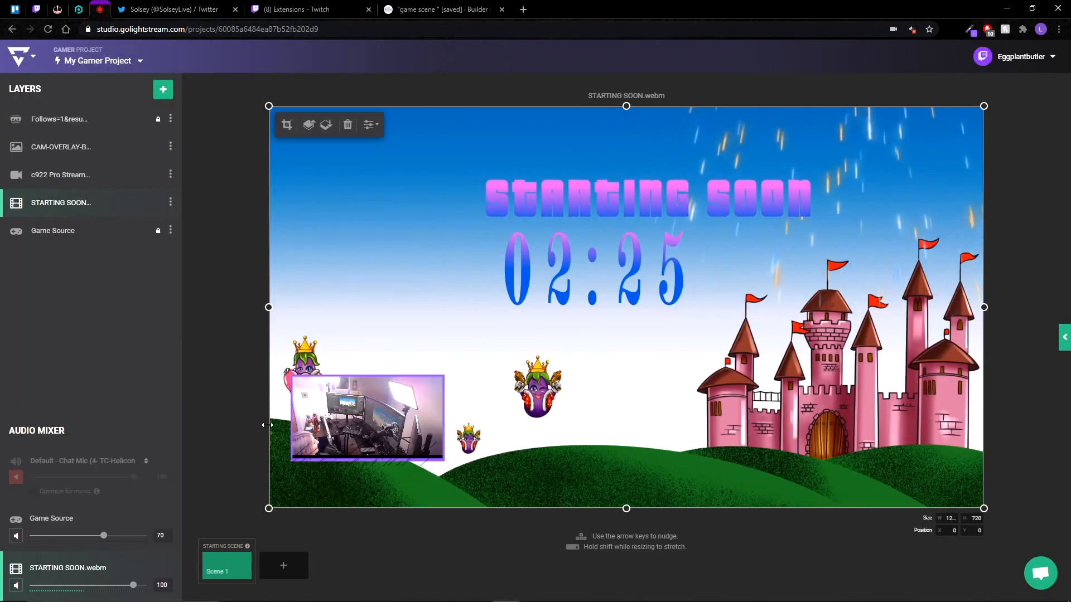
pyautogui.click(163, 90)
pyautogui.click(198, 285)
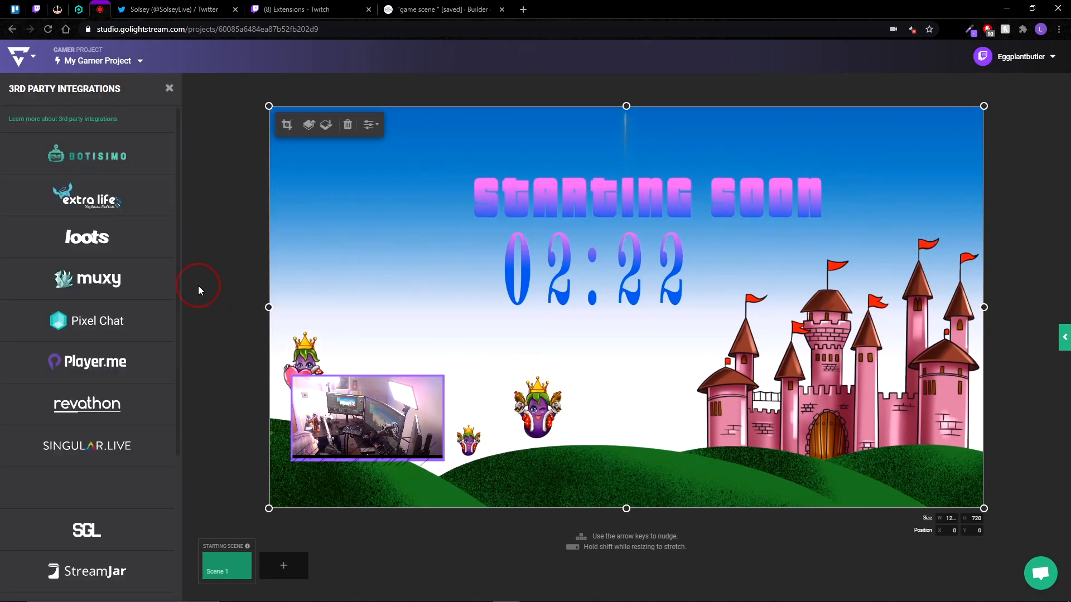
pyautogui.scroll(-1, 73, 333)
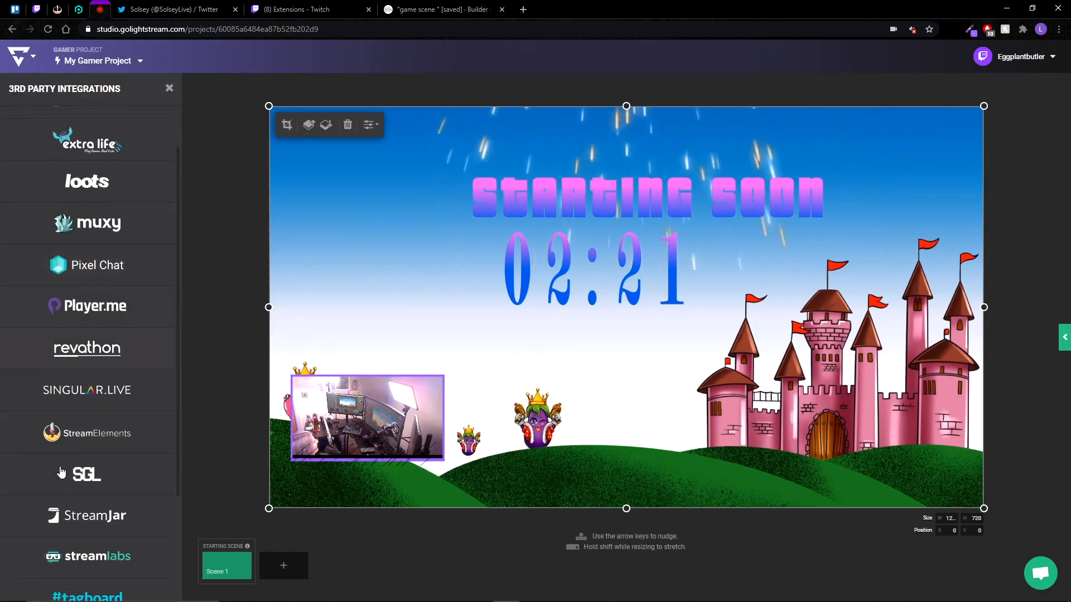
pyautogui.click(96, 436)
pyautogui.click(95, 225)
pyautogui.rightClick(94, 226)
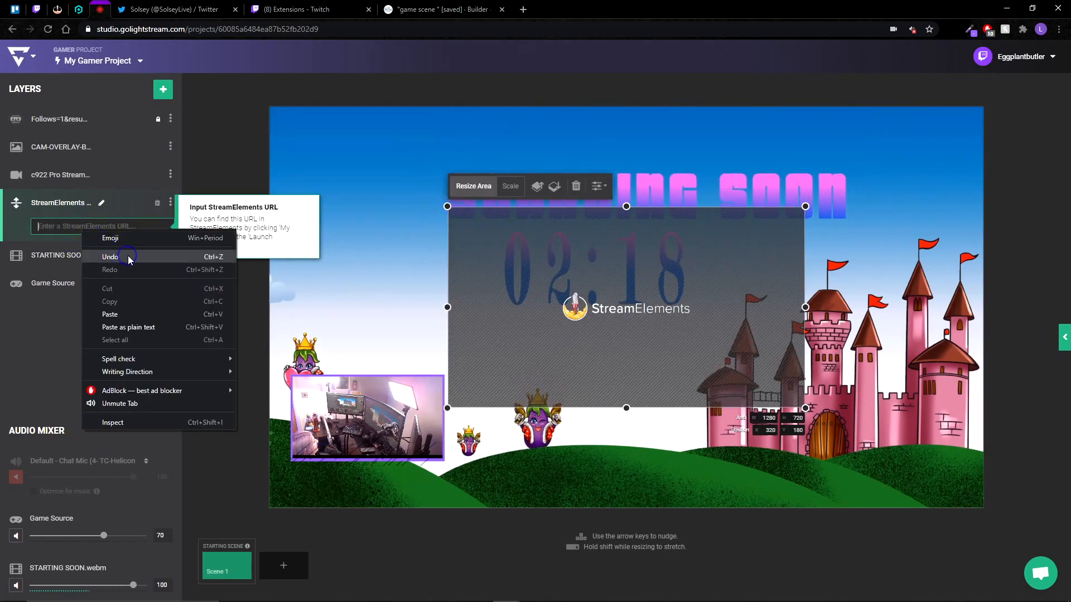
pyautogui.click(203, 313)
# Align the StreamElements overlay with the canvas's upper-left corner and enlarge it to cover the whole scene, trying out its placement.
pyautogui.moveTo(519, 277); pyautogui.dragTo(339, 177)
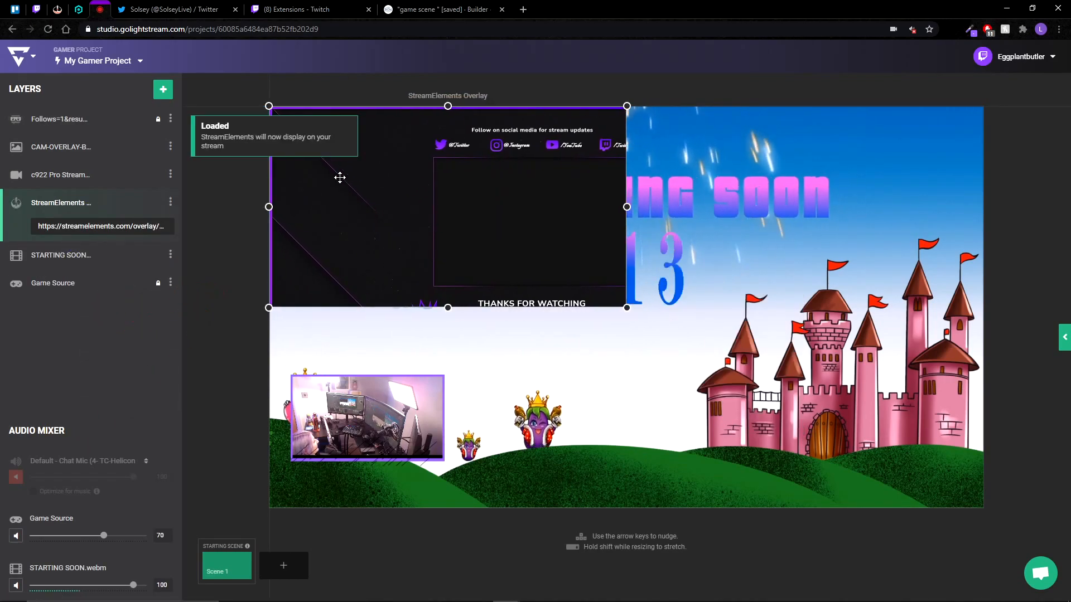
pyautogui.moveTo(627, 308); pyautogui.dragTo(985, 509)
pyautogui.moveTo(744, 347); pyautogui.dragTo(489, 220)
pyautogui.moveTo(487, 185); pyautogui.dragTo(733, 322)
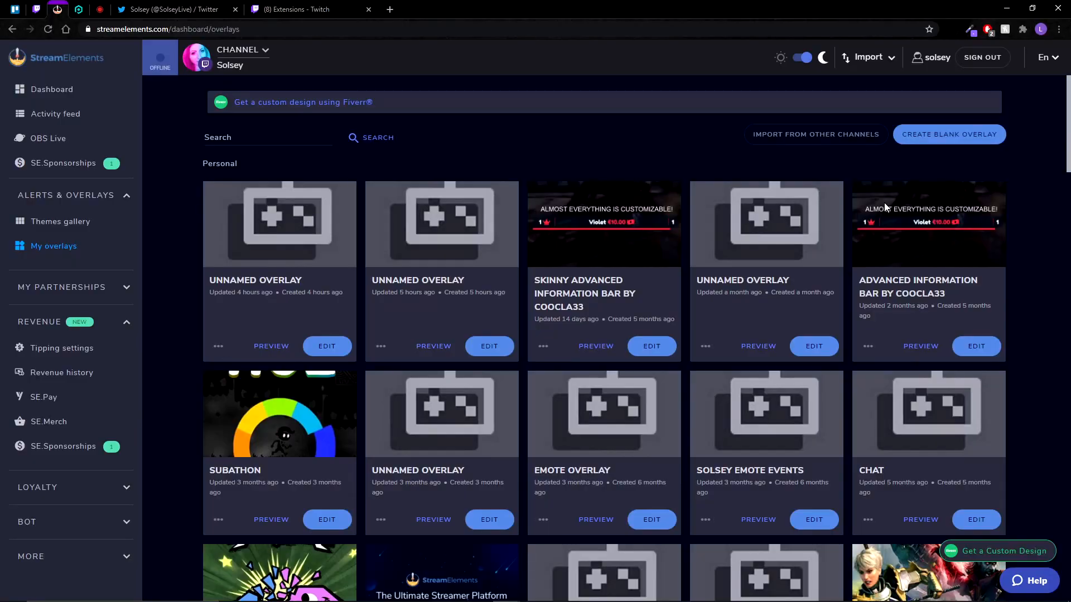
# In StreamElements, create a blank overlay at 1080p resolution and add an AlertBox widget.
pyautogui.click(941, 142)
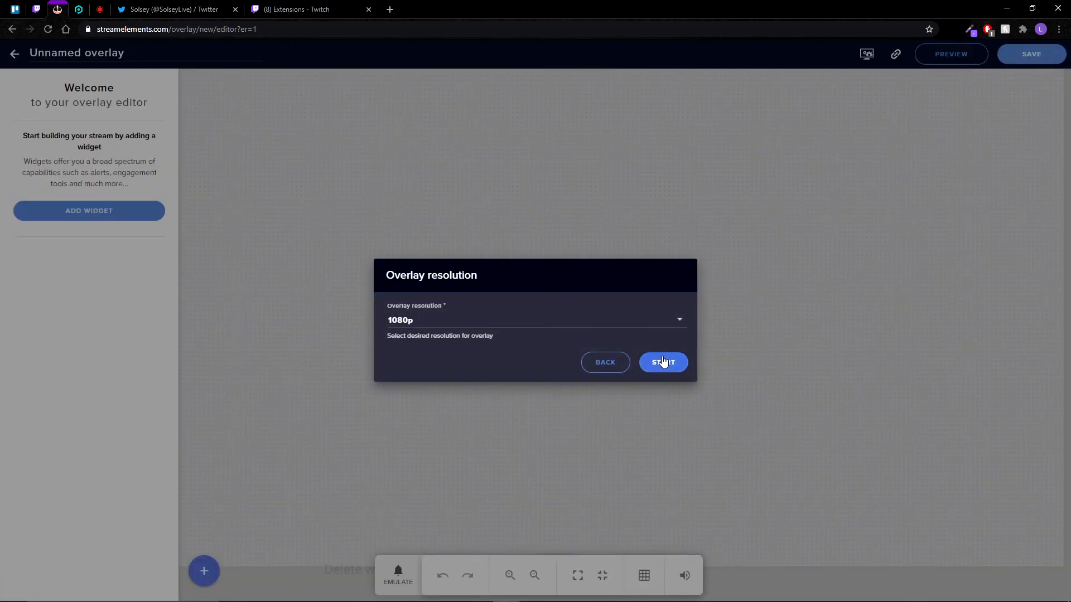
pyautogui.click(663, 361)
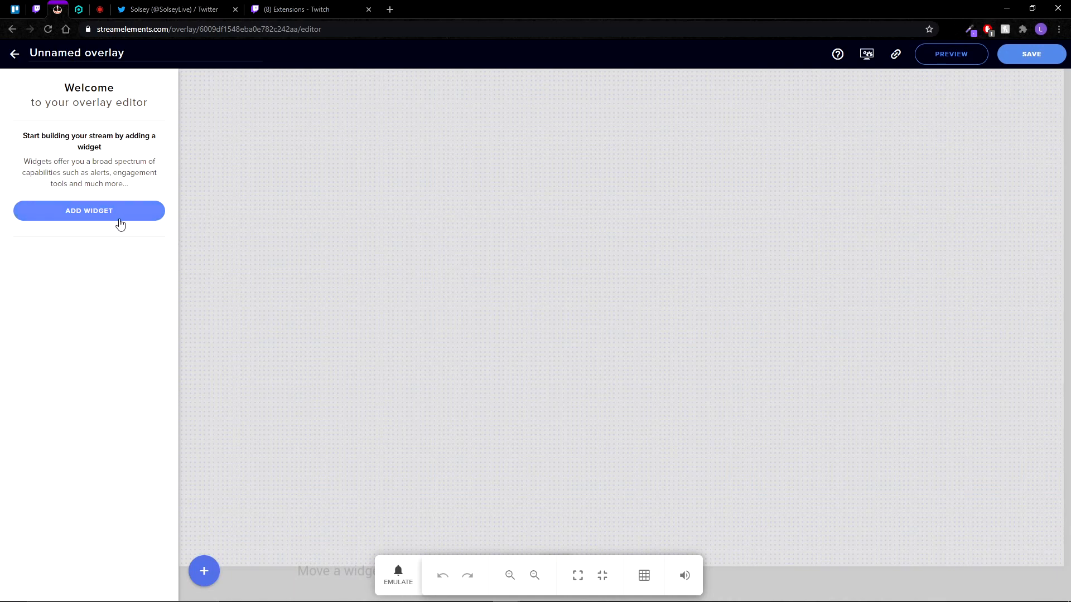
pyautogui.click(91, 211)
pyautogui.click(371, 321)
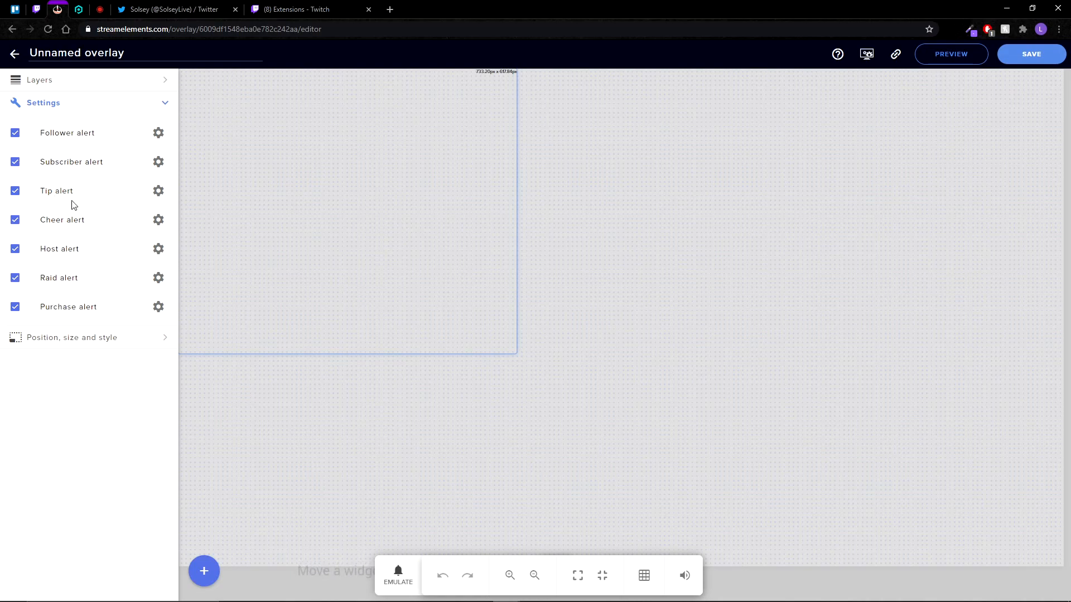
# Turn off the AlertBox's purchase alert and review the follower alert's advanced and text-to-speech settings.
pyautogui.click(15, 308)
pyautogui.click(158, 134)
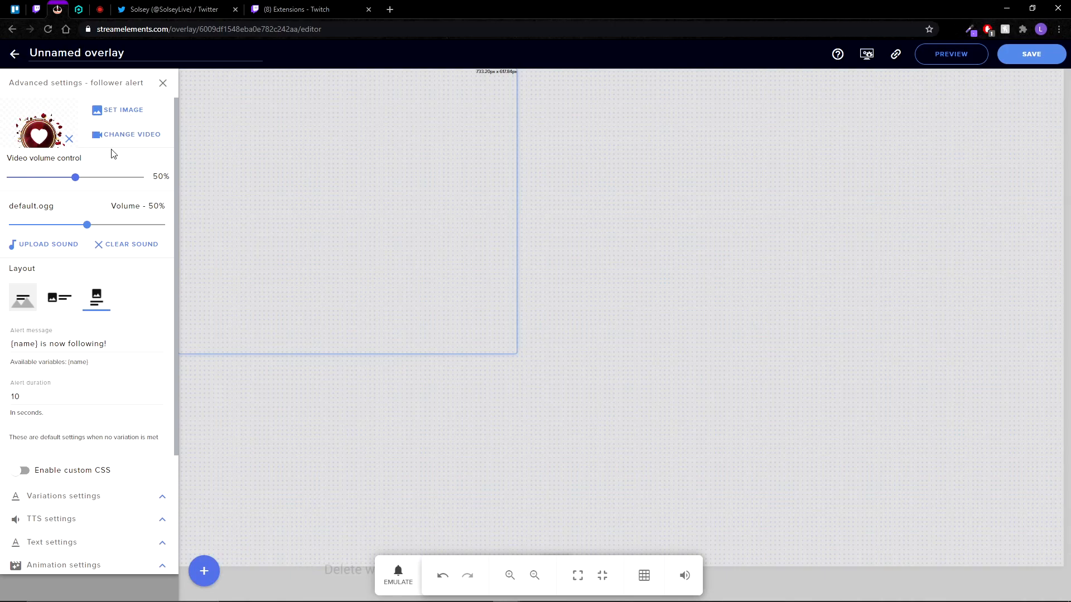
pyautogui.scroll(-1, 150, 355)
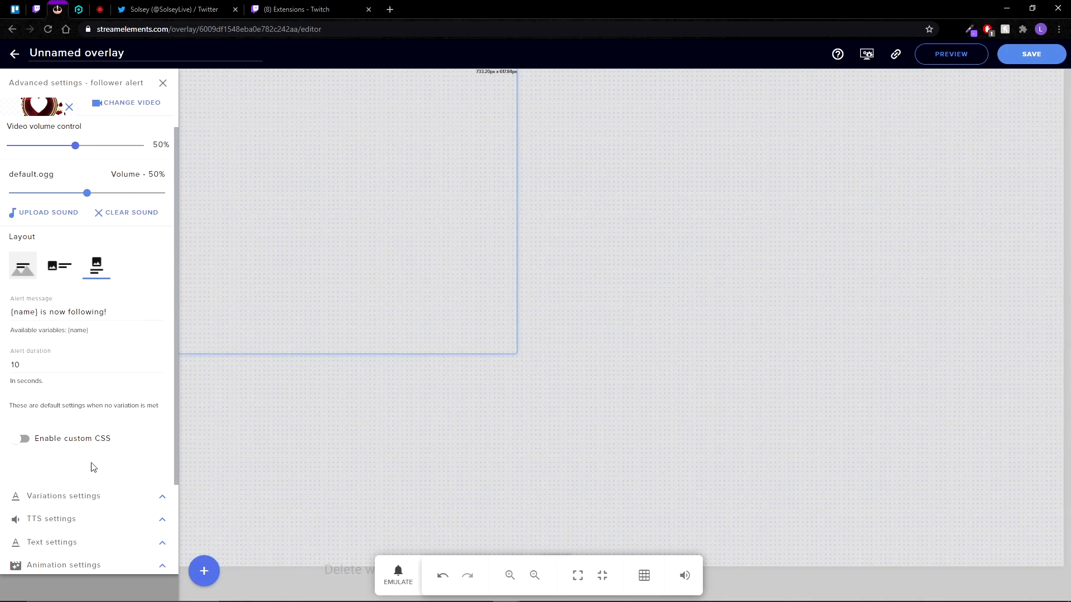
pyautogui.click(162, 519)
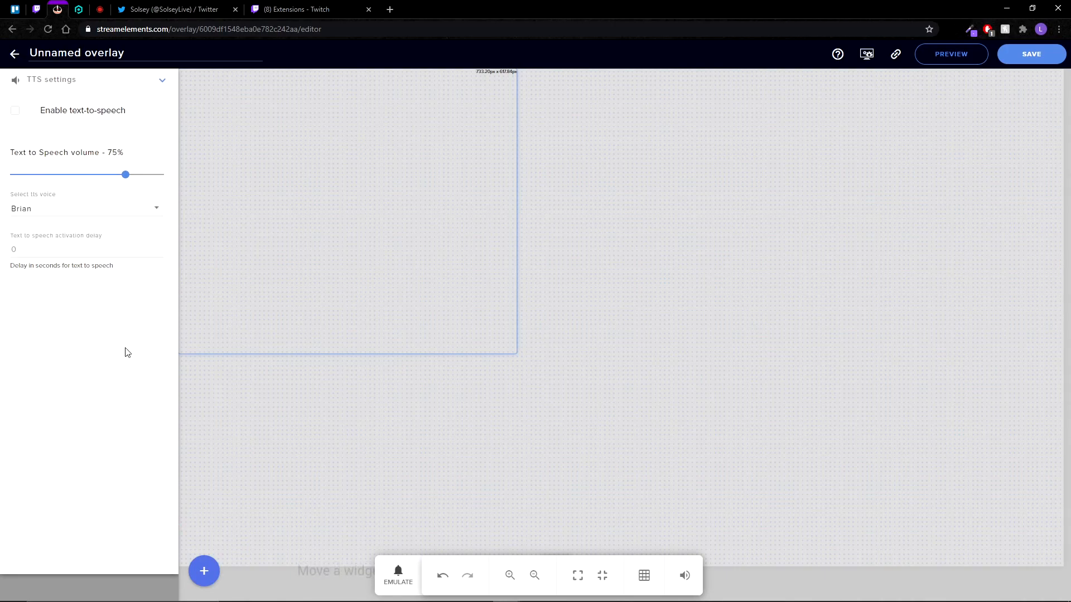
pyautogui.click(163, 85)
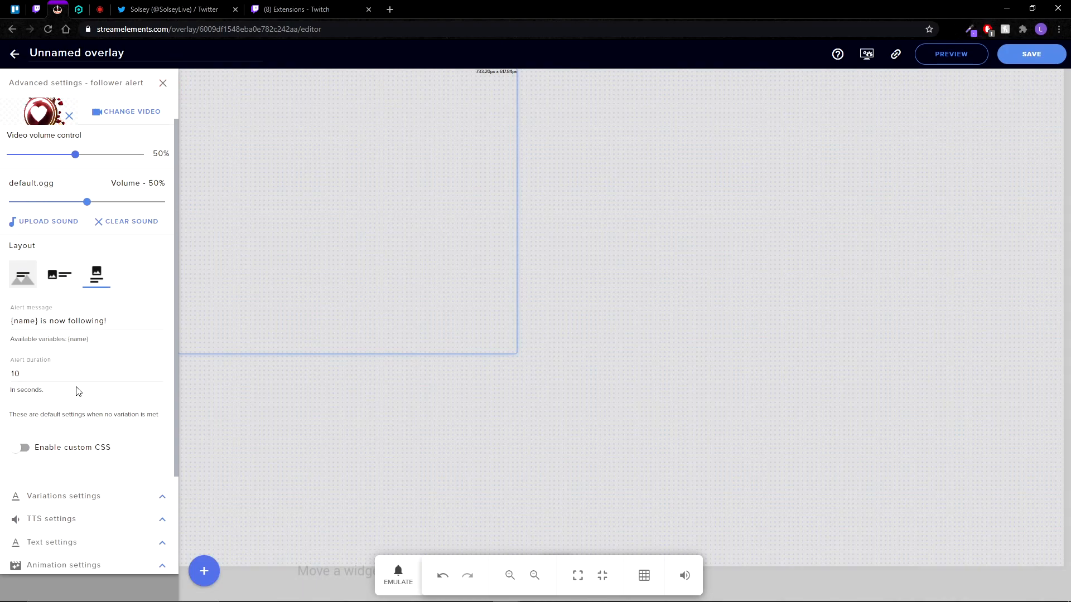
# Add a HypeCup widget and change its cup to the faceted tumbler glass.
pyautogui.click(205, 572)
pyautogui.moveTo(260, 313)
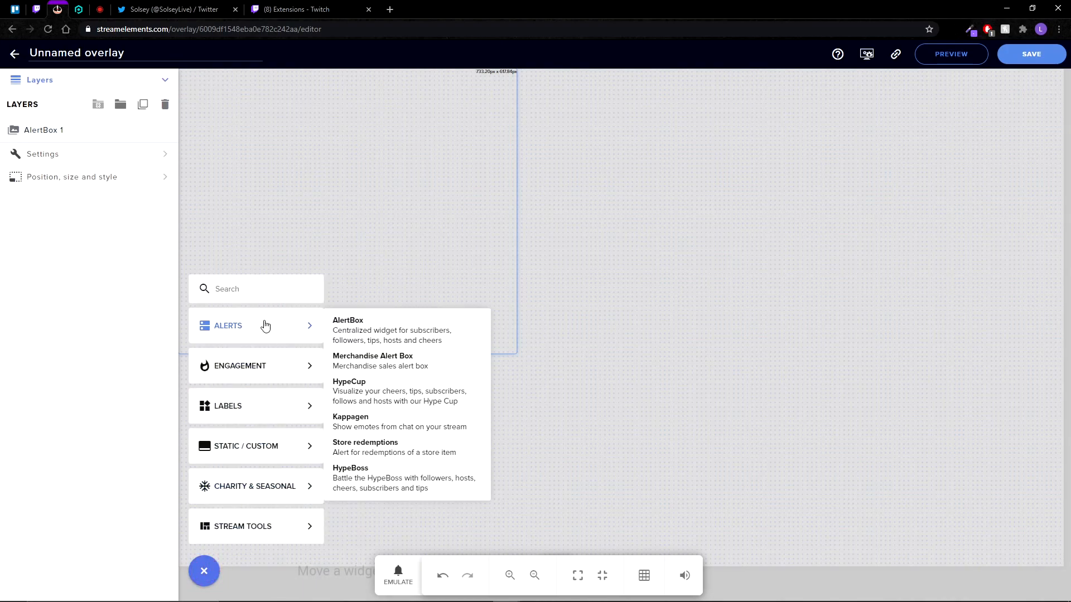
pyautogui.click(384, 397)
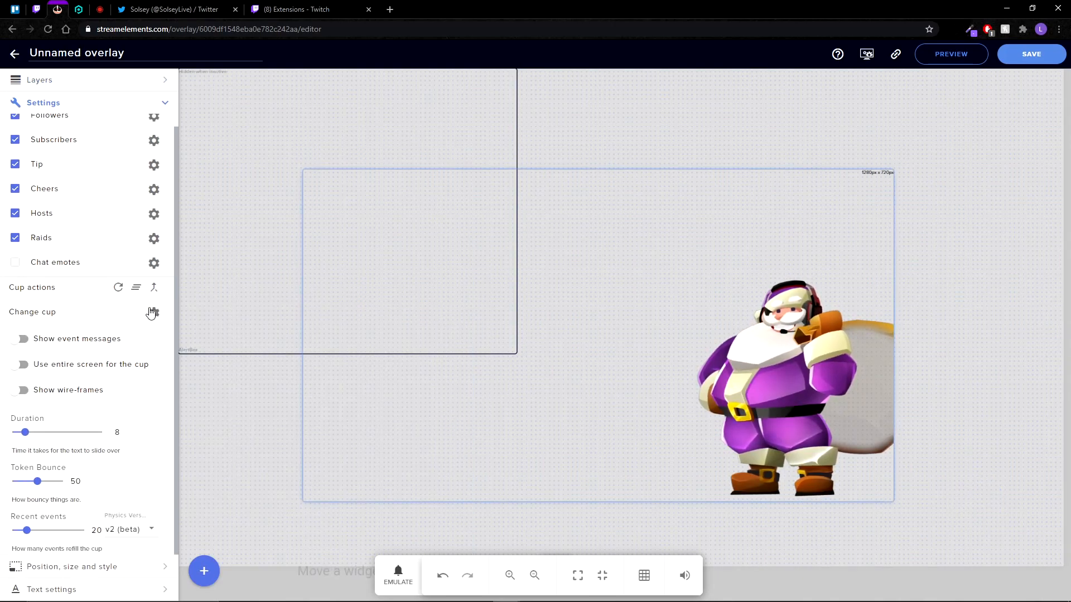
pyautogui.click(152, 313)
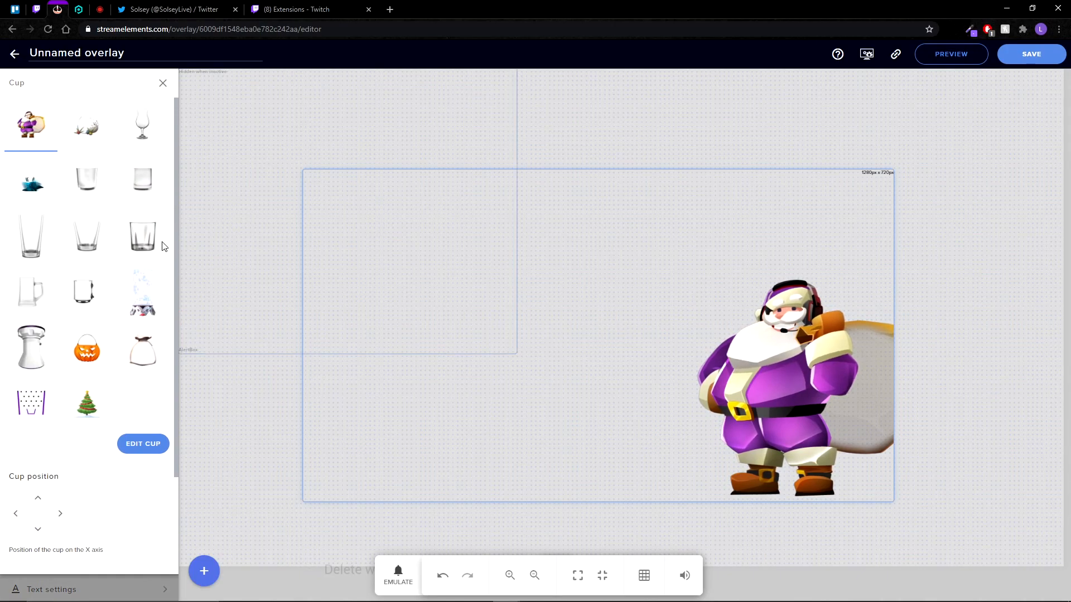
pyautogui.click(35, 253)
# Add a Kappagen widget and test it by emulating the Kappa and PogChamp emote events.
pyautogui.click(205, 571)
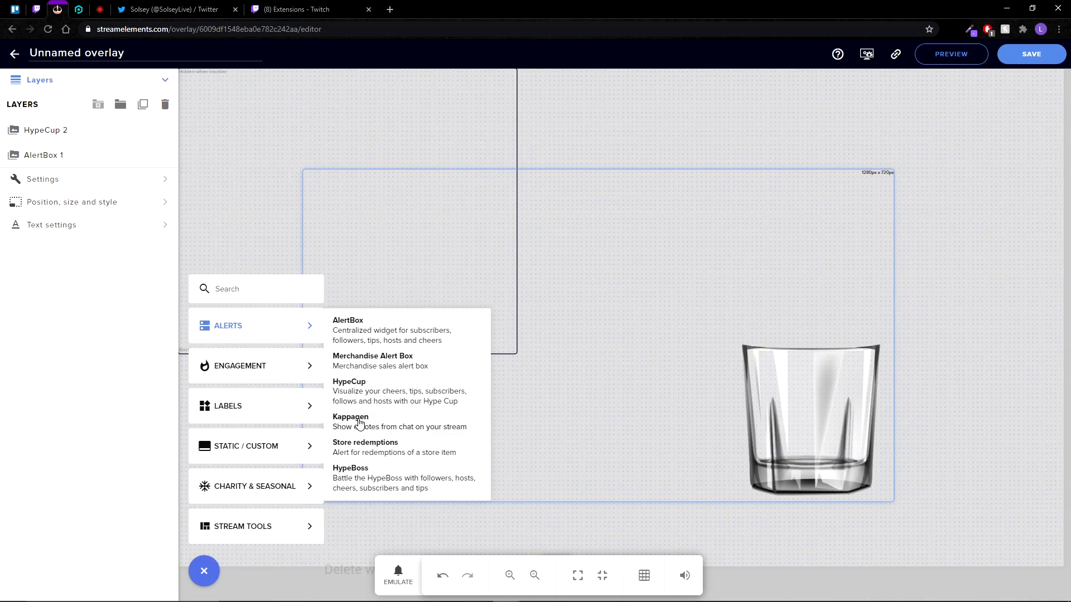
pyautogui.click(359, 424)
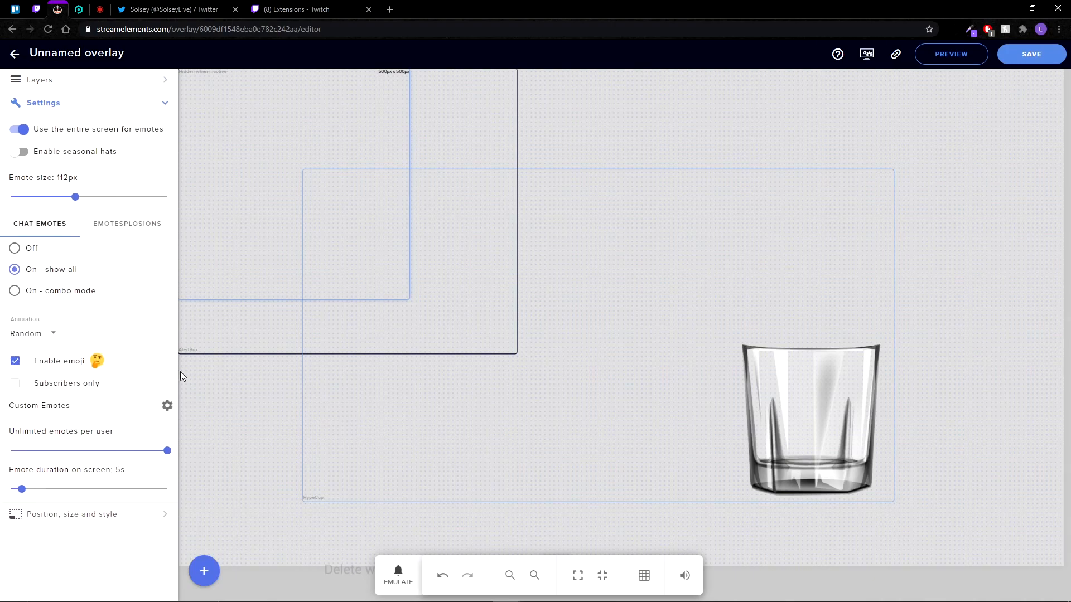
pyautogui.click(398, 574)
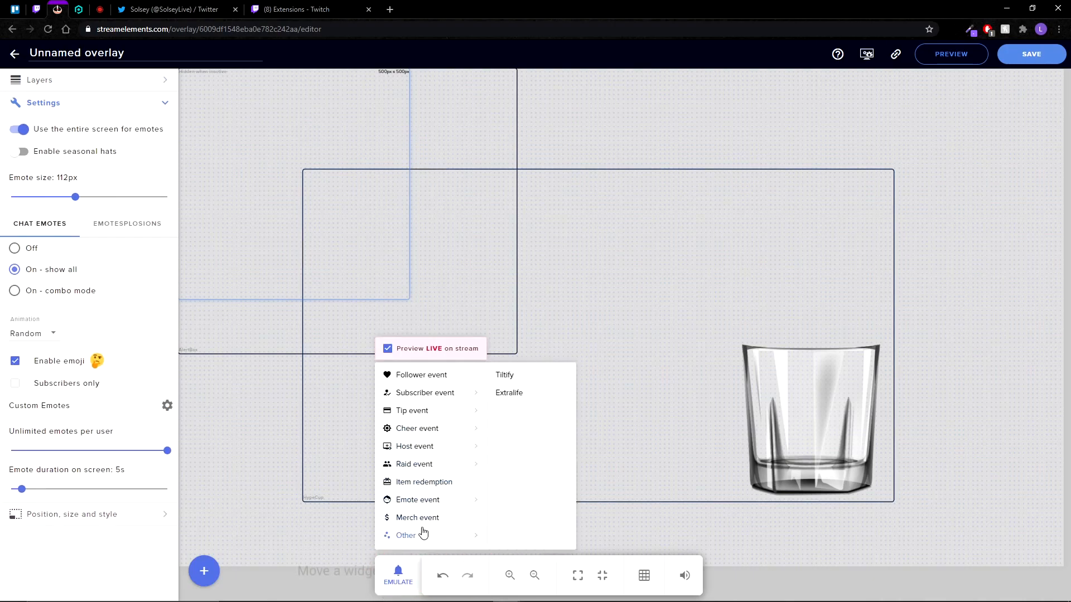
pyautogui.moveTo(435, 500)
pyautogui.click(508, 374)
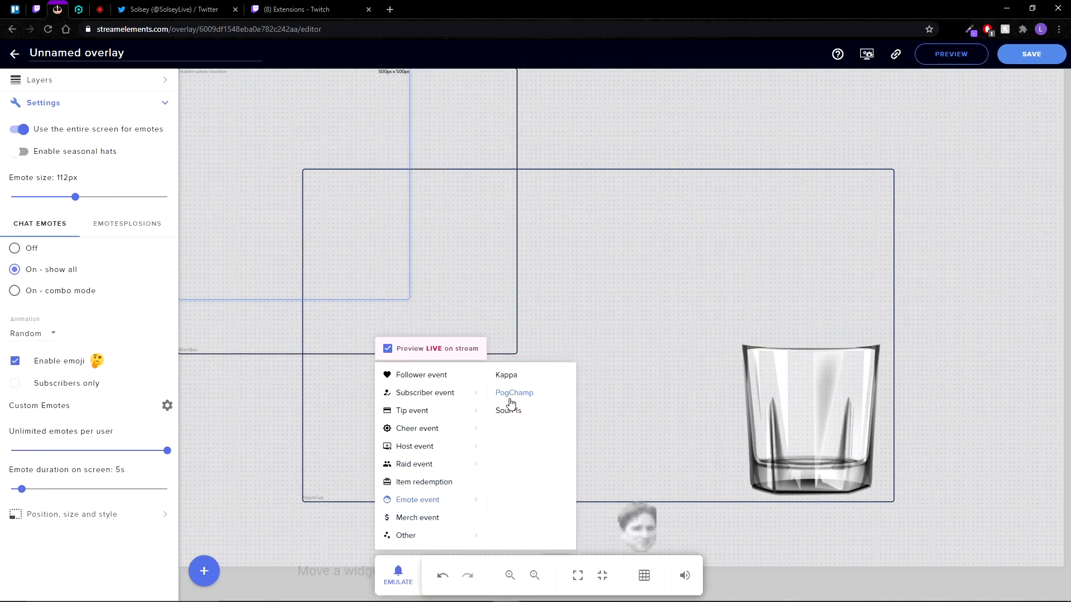
pyautogui.click(510, 397)
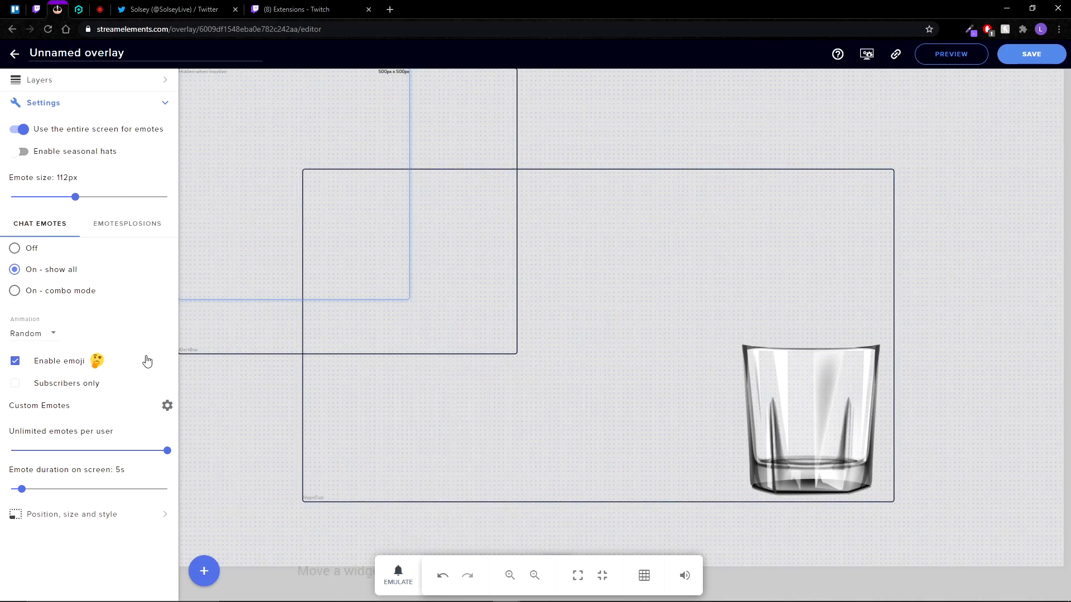
# Add a stream chat widget to the overlay and place it in the upper-left area of the canvas.
pyautogui.click(204, 571)
pyautogui.moveTo(289, 368)
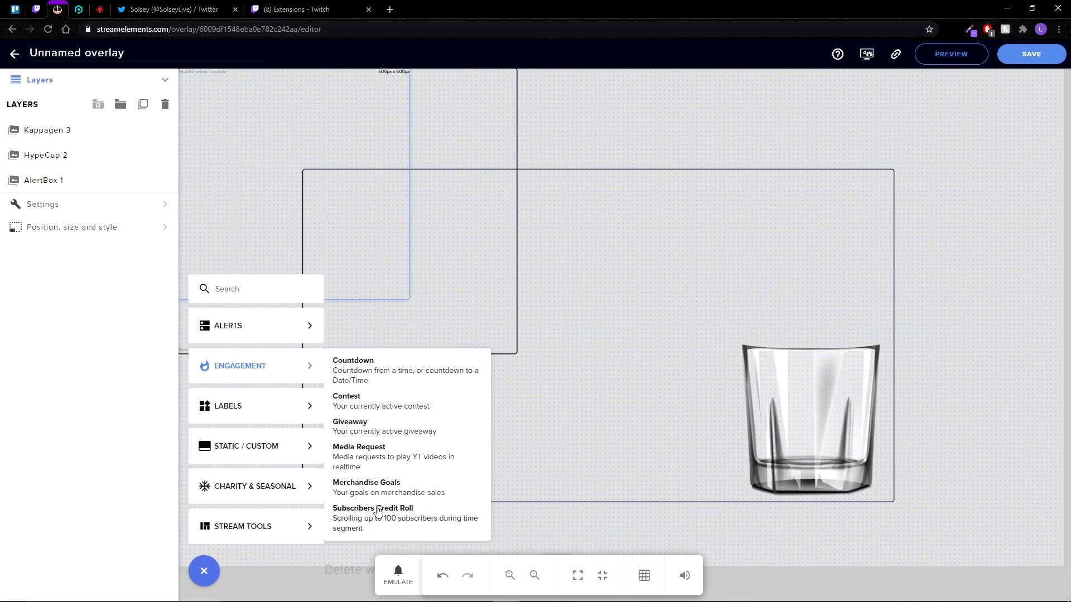
pyautogui.moveTo(245, 406)
pyautogui.moveTo(375, 404)
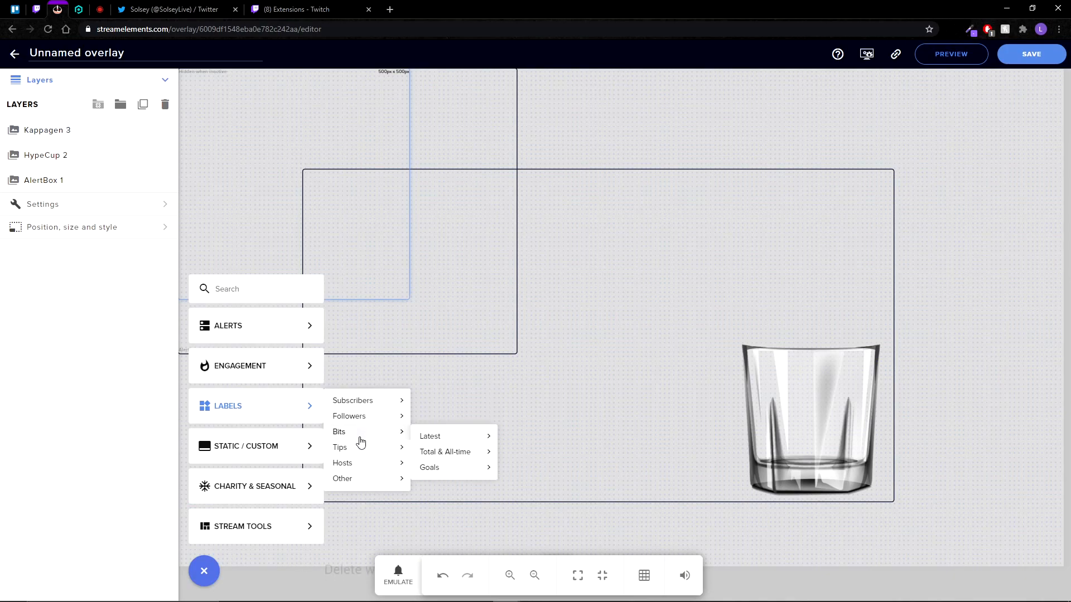
pyautogui.moveTo(354, 452)
pyautogui.moveTo(356, 487)
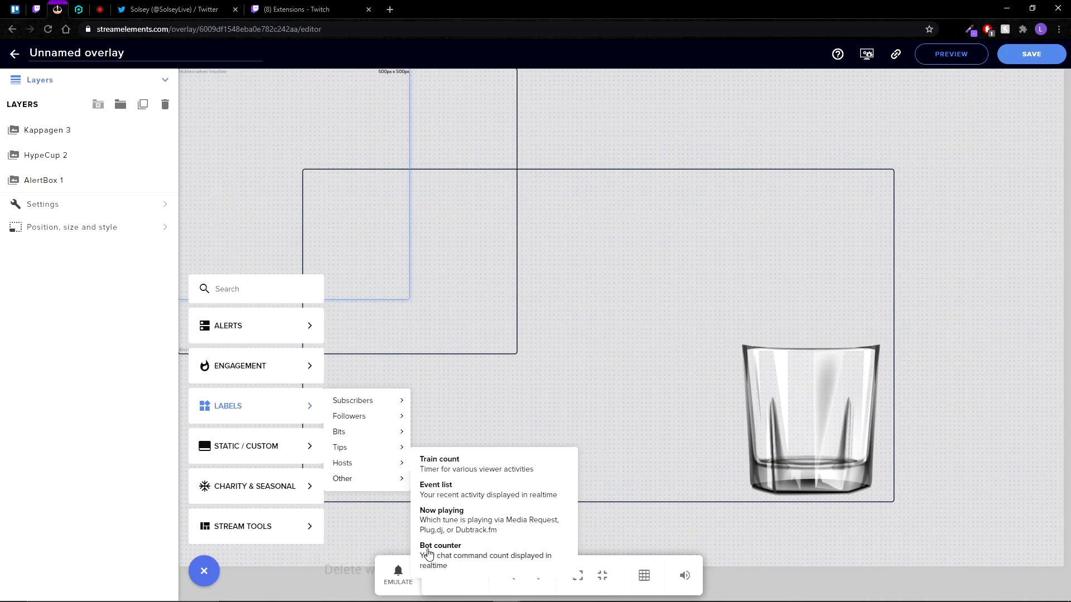
pyautogui.moveTo(264, 460)
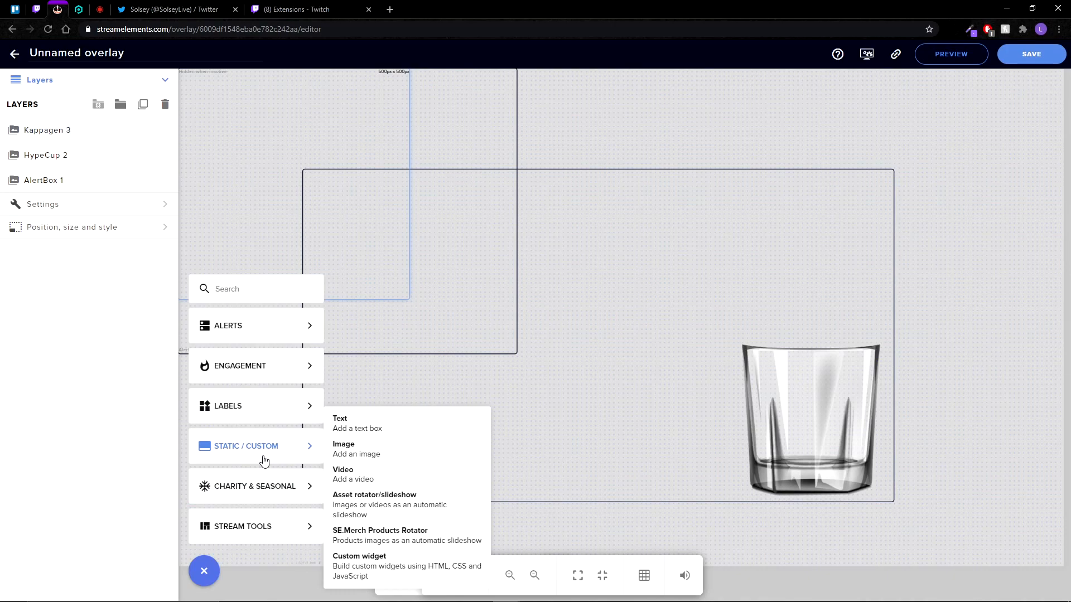
pyautogui.moveTo(262, 540)
pyautogui.click(342, 519)
pyautogui.moveTo(273, 165); pyautogui.dragTo(282, 137)
# Review the chat widget's theme, message fade, delay, ignored chatters and text settings.
pyautogui.click(86, 102)
pyautogui.click(94, 89)
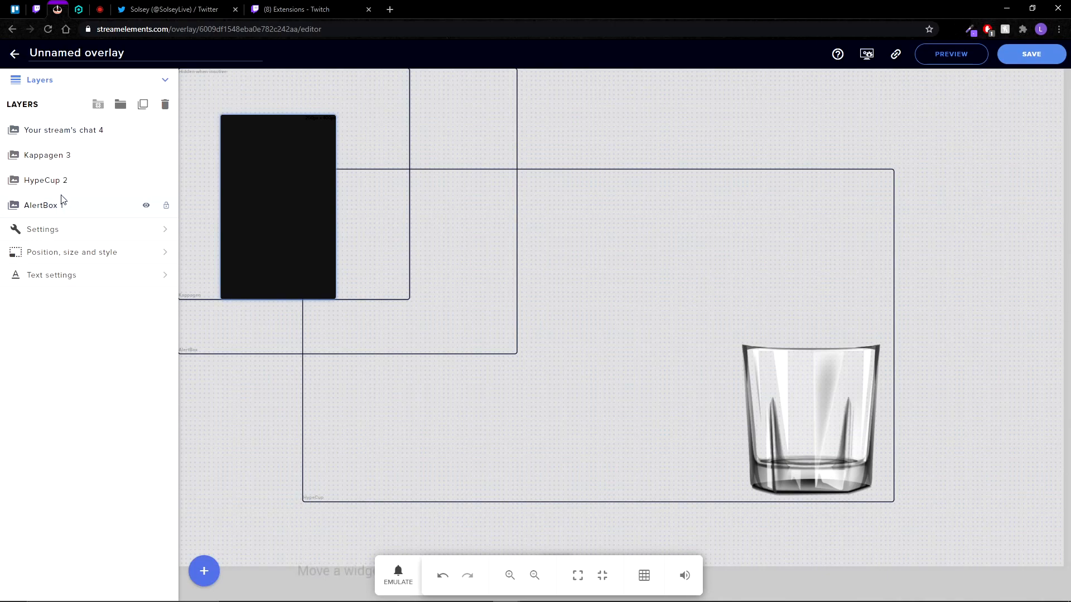
pyautogui.click(111, 234)
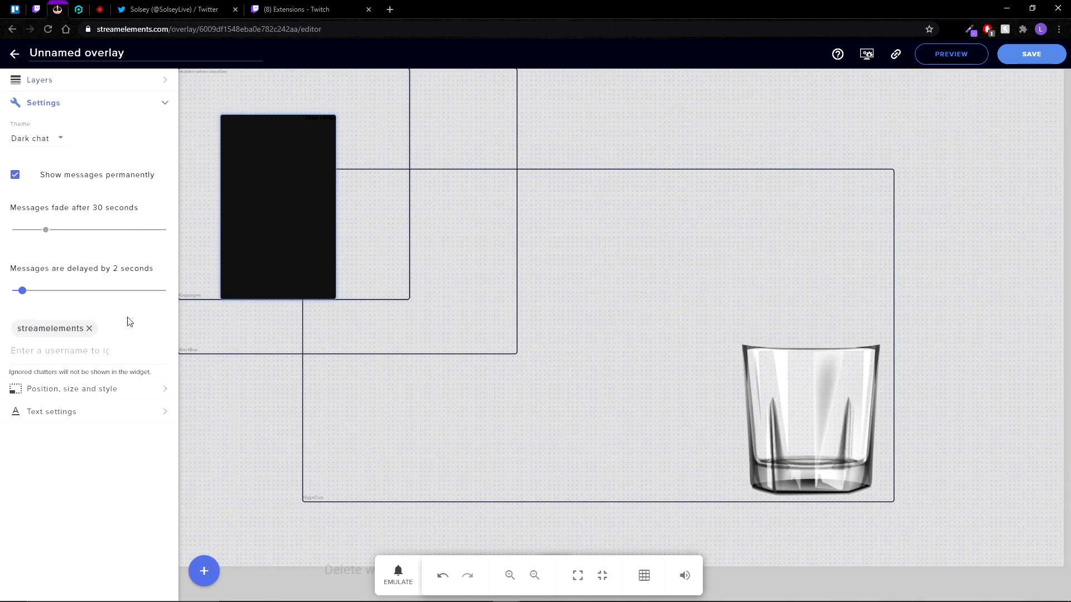
pyautogui.click(162, 102)
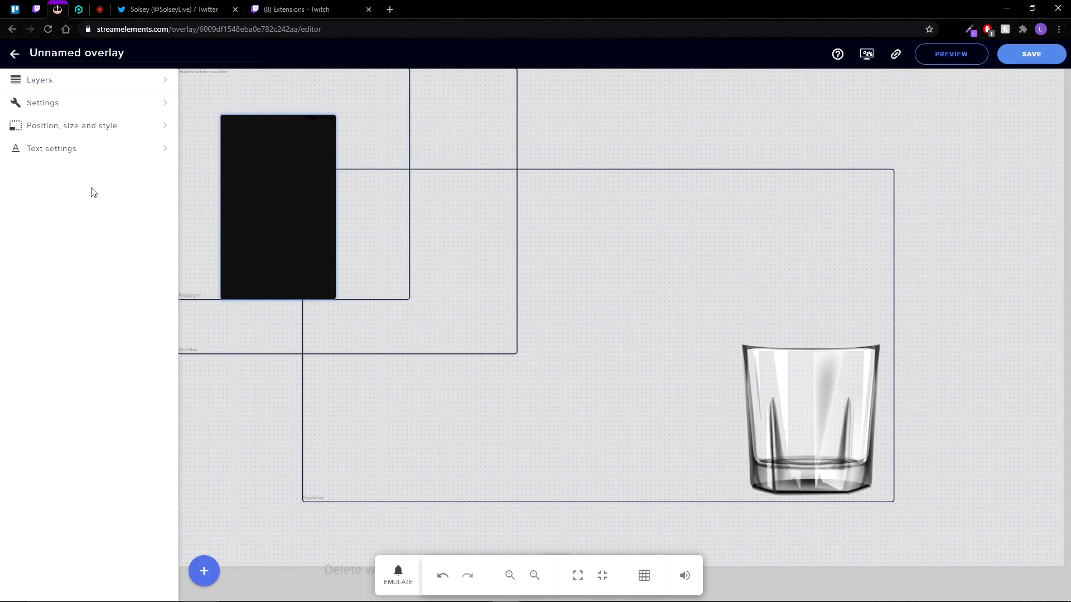
pyautogui.click(53, 151)
pyautogui.scroll(-1, 120, 333)
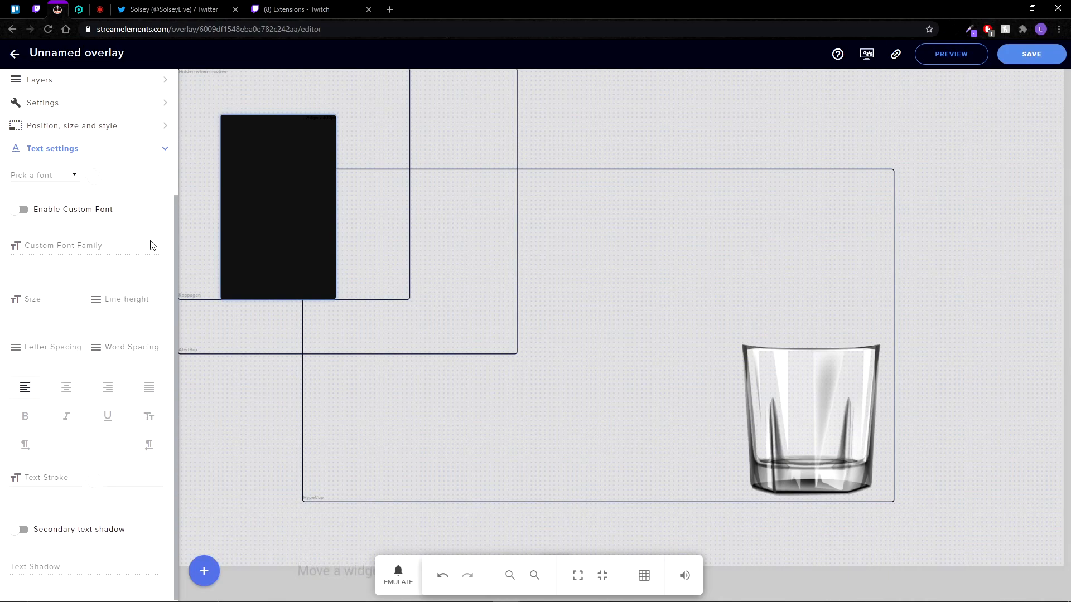
pyautogui.click(152, 156)
# Save the overlay under the name test and copy its overlay URL.
pyautogui.click(1029, 55)
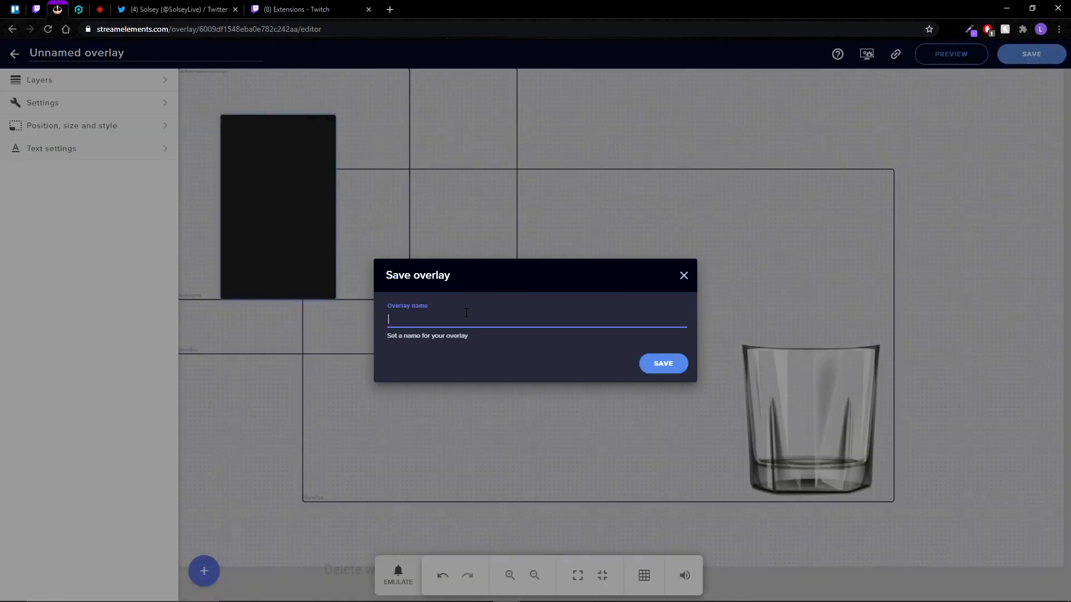
pyautogui.click(926, 103)
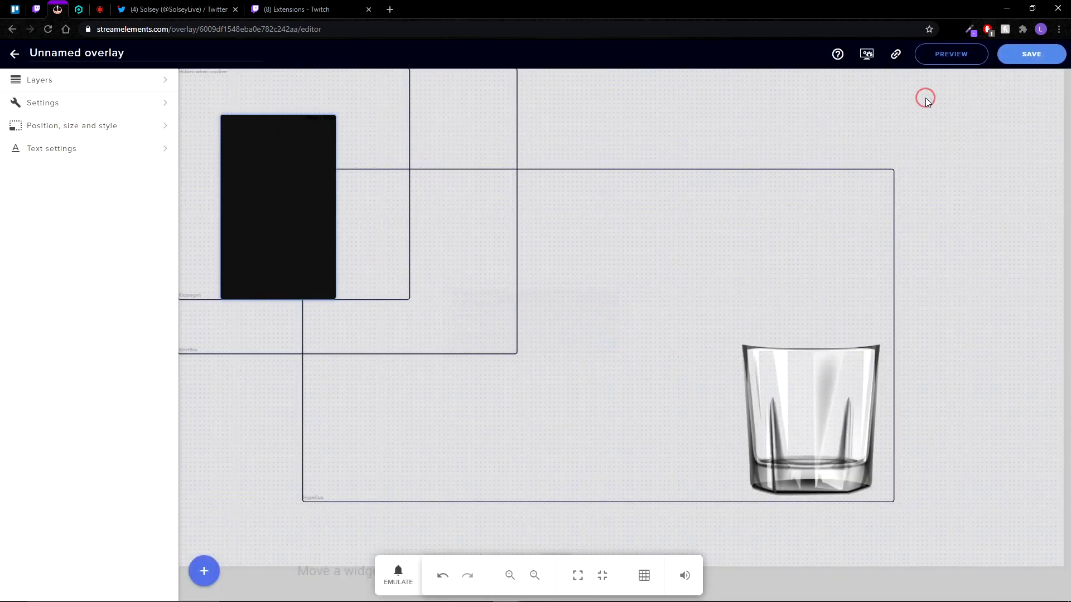
pyautogui.click(896, 54)
pyautogui.click(895, 54)
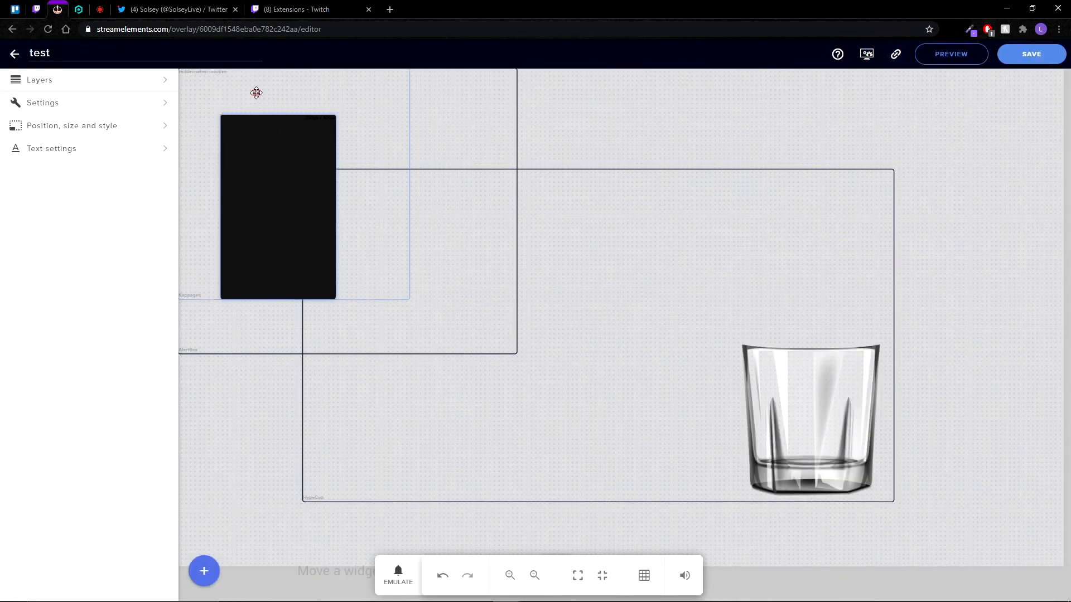
# Switch to Lightstream, add a StreamElements third-party integration and paste the copied overlay URL into it.
pyautogui.click(100, 9)
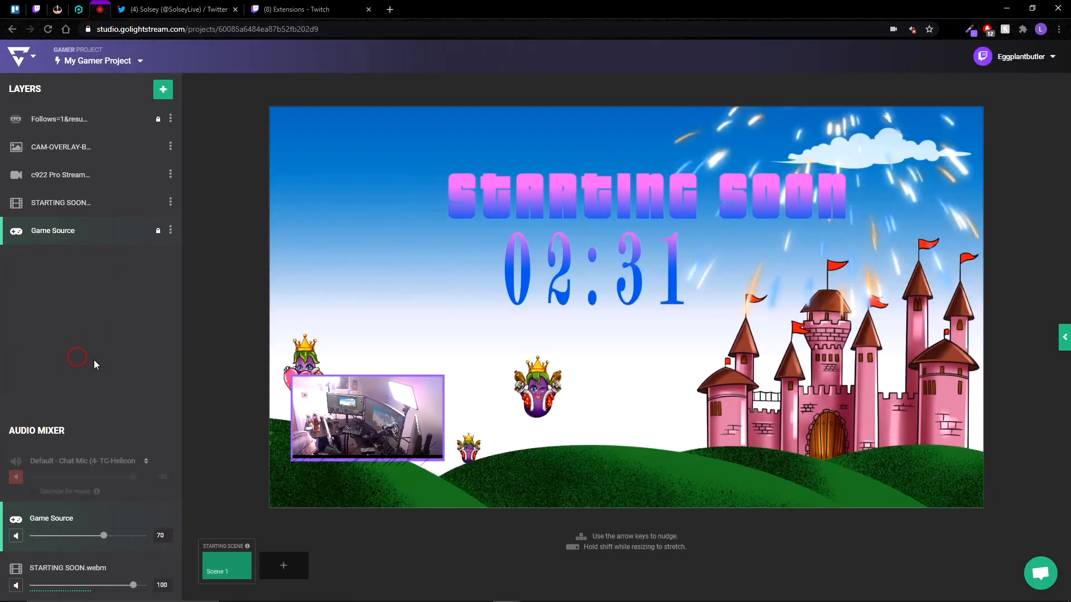
pyautogui.click(162, 90)
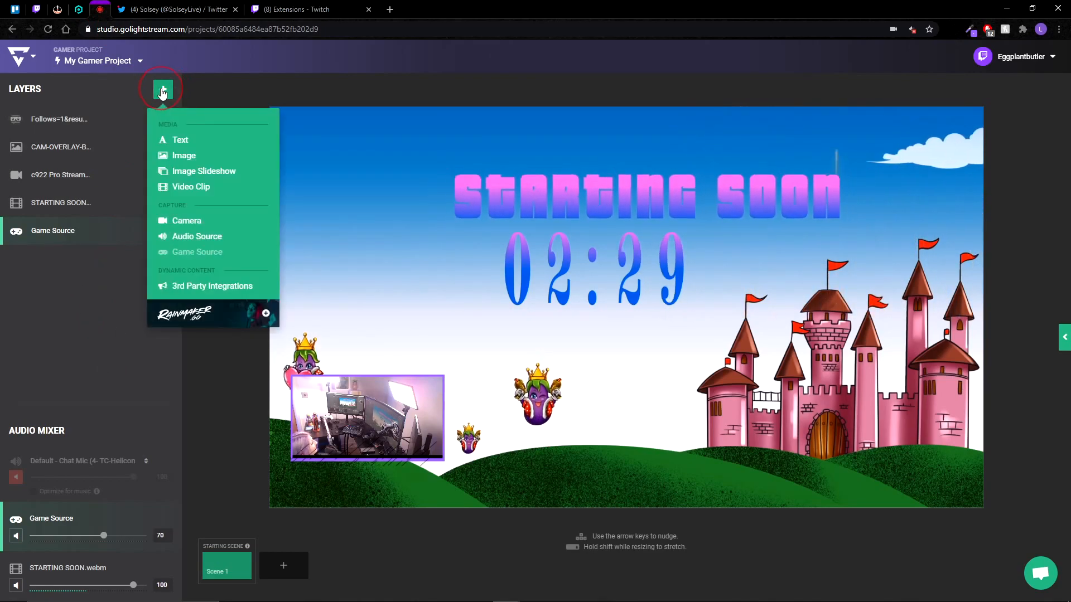
pyautogui.click(181, 285)
pyautogui.scroll(-2, 80, 361)
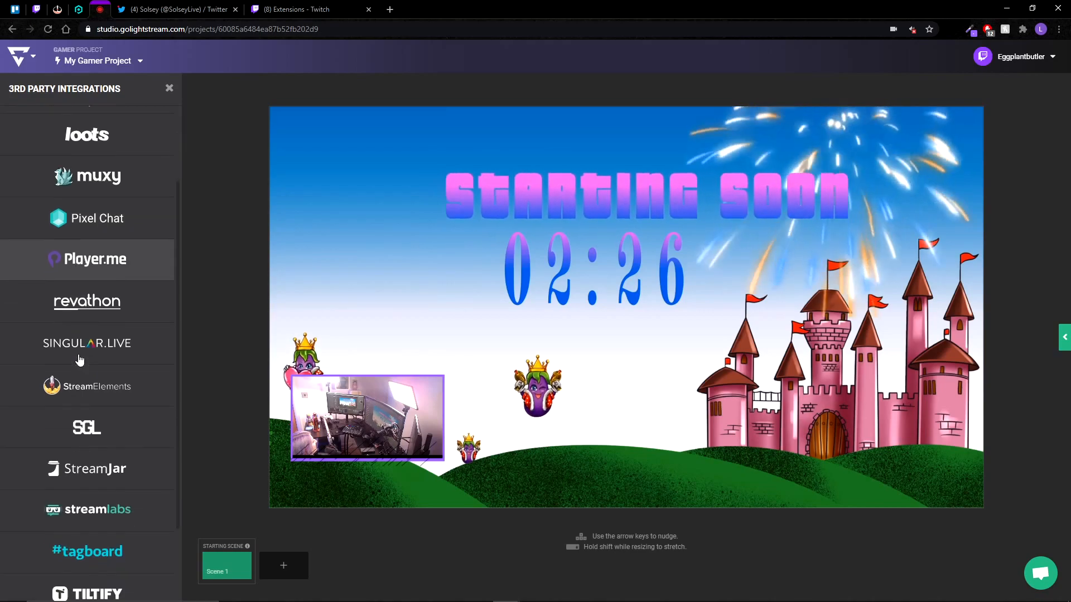
pyautogui.click(84, 388)
pyautogui.rightClick(71, 252)
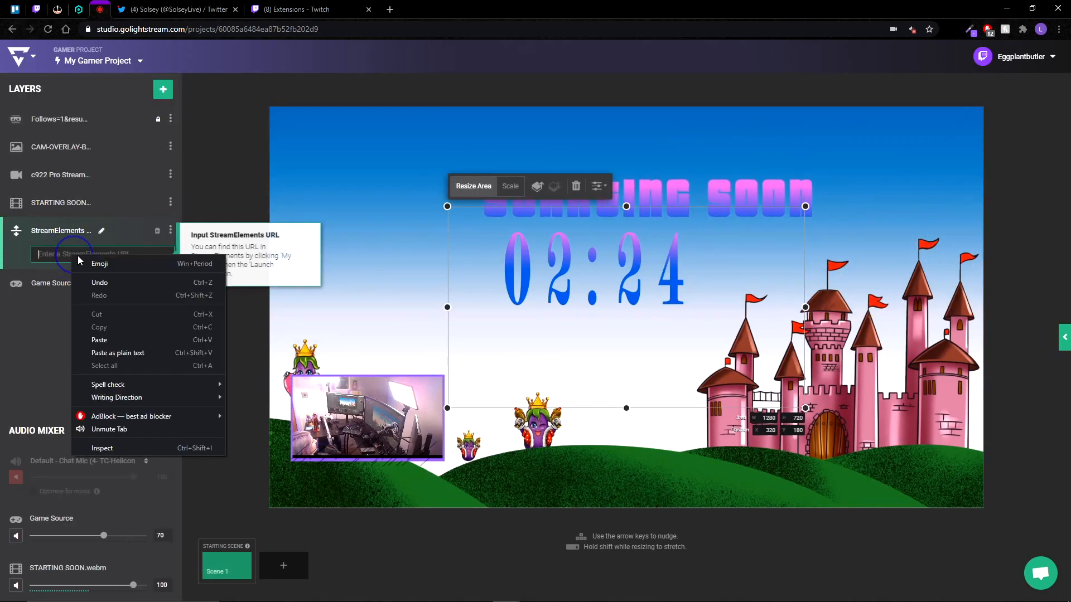
pyautogui.click(106, 337)
# Move the StreamElements layer to the top of the layer stack and enlarge it to fill the canvas.
pyautogui.moveTo(40, 237); pyautogui.dragTo(21, 105)
pyautogui.moveTo(651, 341); pyautogui.dragTo(482, 238)
pyautogui.moveTo(455, 166); pyautogui.dragTo(552, 266)
pyautogui.click(439, 186)
pyautogui.moveTo(607, 348); pyautogui.dragTo(985, 505)
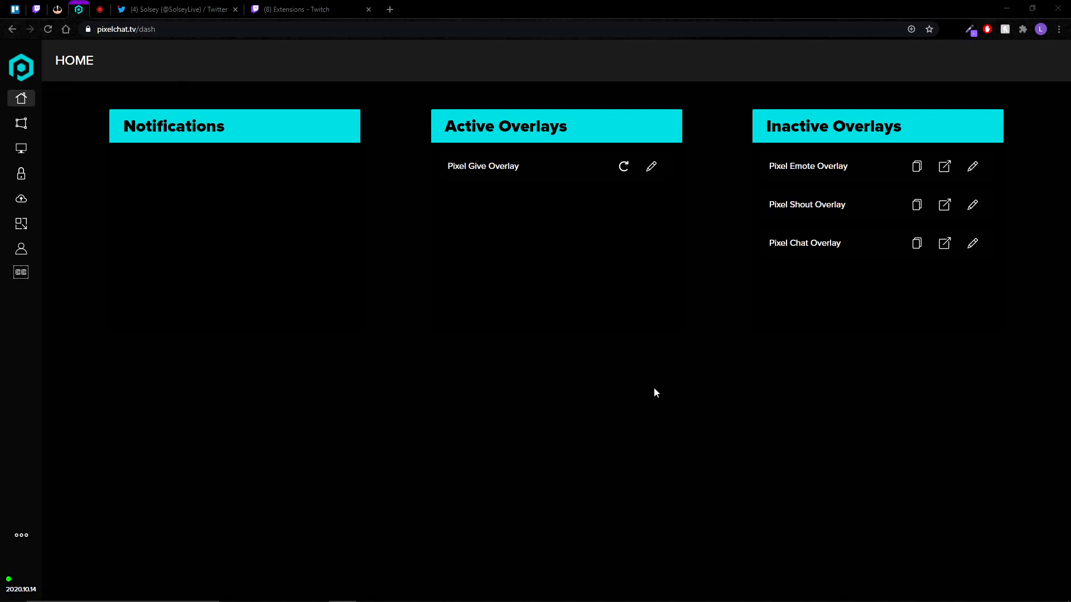
# In Pixel Chat's overlays, start a new overlay and examine the available free and Pro overlay types.
pyautogui.click(20, 123)
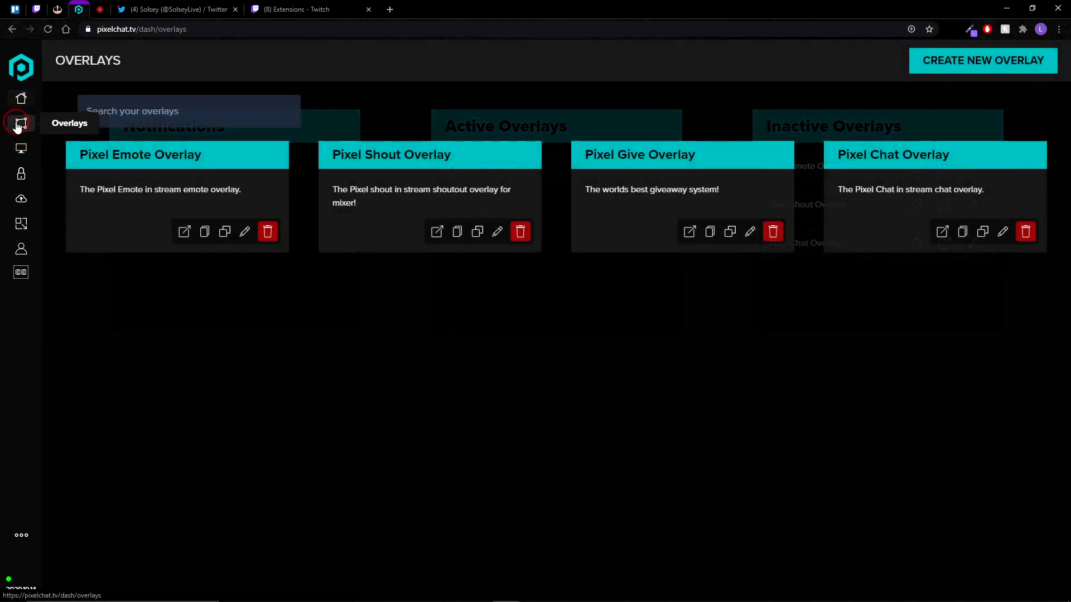
pyautogui.click(957, 63)
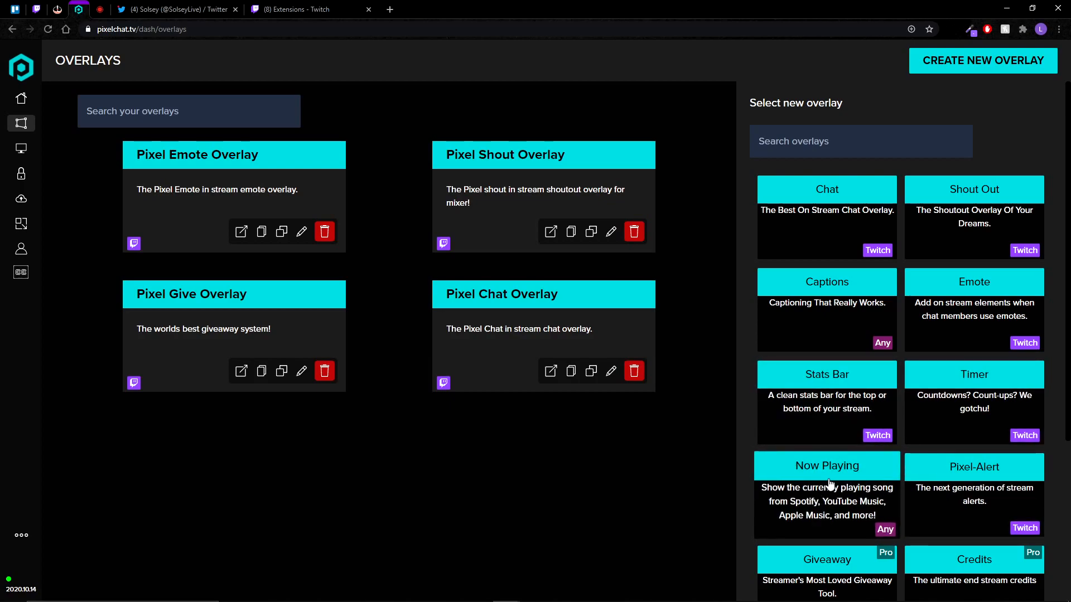
pyautogui.scroll(-3, 830, 483)
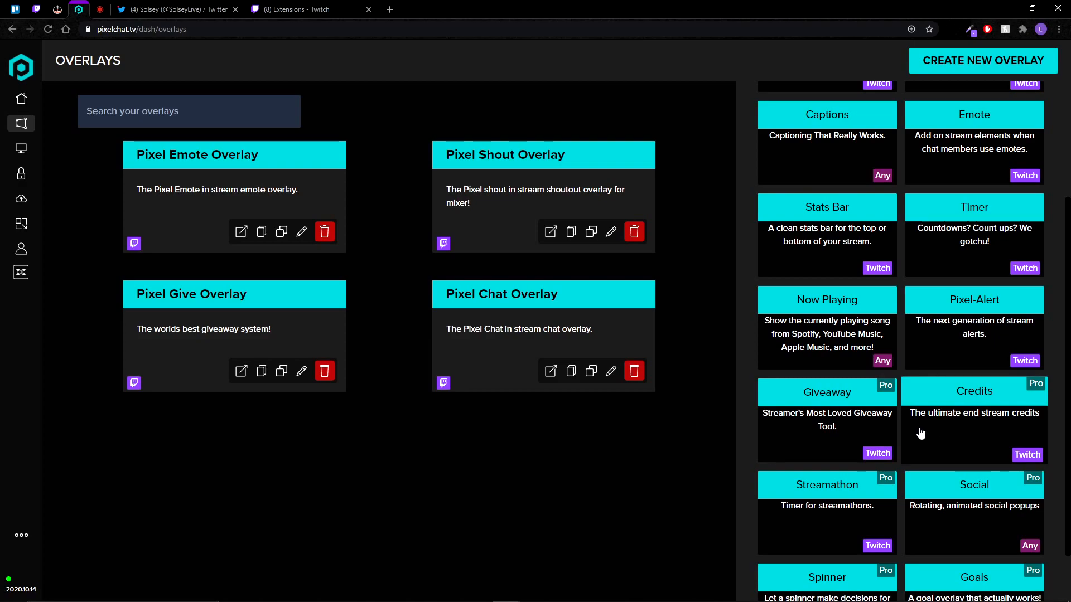
pyautogui.scroll(-2, 921, 433)
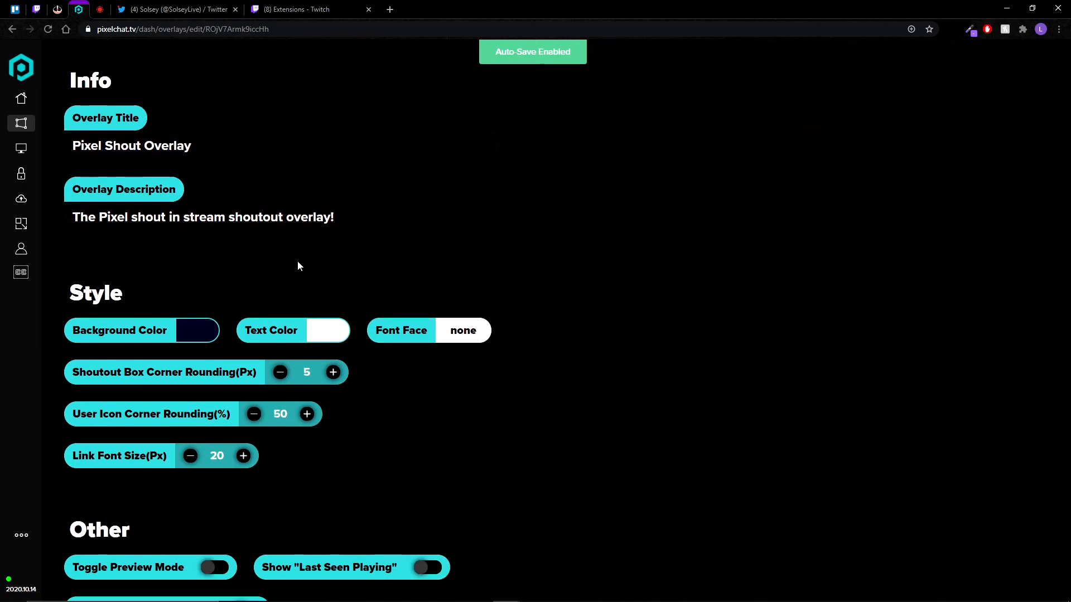
# Review the Pixel Shout Overlay's customization, audio and animation settings and copy its shoutout command, !so.
pyautogui.scroll(-10, 297, 262)
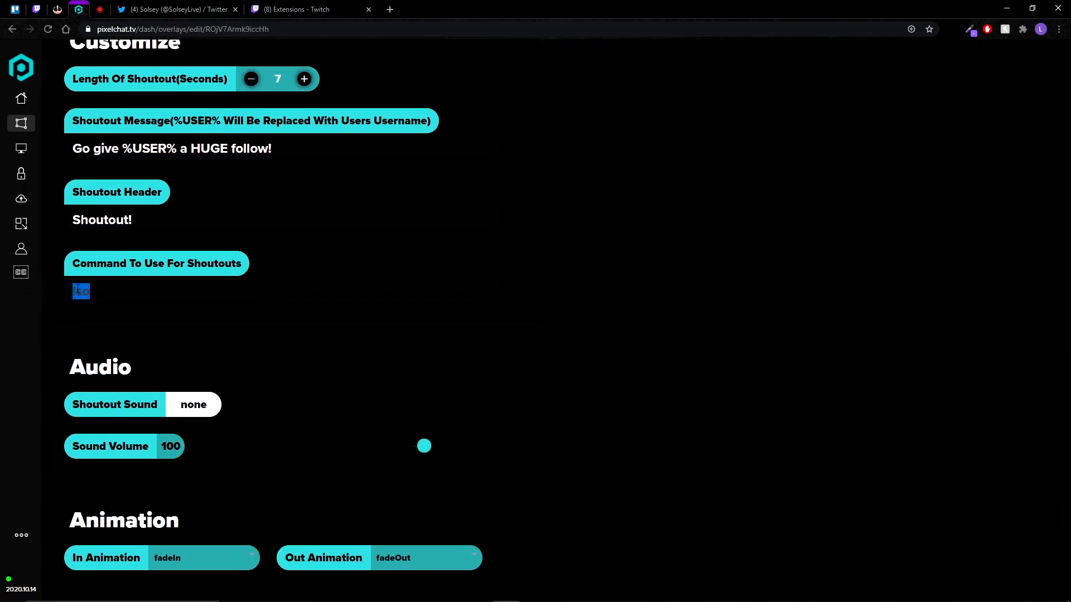
pyautogui.rightClick(78, 289)
pyautogui.click(106, 330)
# Launch the Pixel Shout Overlay in its own browser tab and copy its URL.
pyautogui.scroll(10, 394, 247)
pyautogui.click(332, 76)
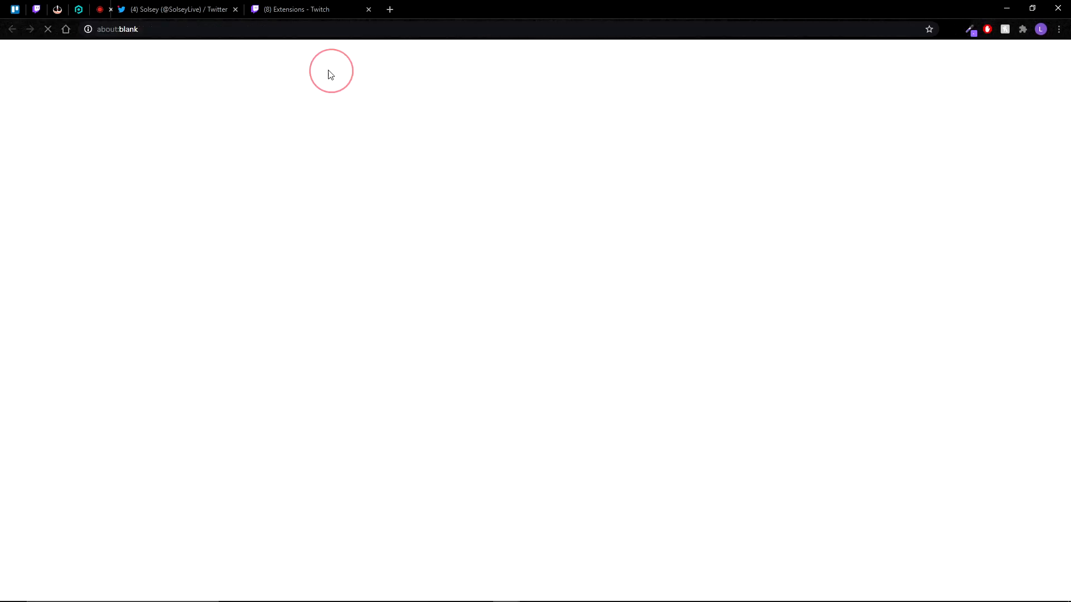
pyautogui.click(170, 29)
pyautogui.rightClick(169, 29)
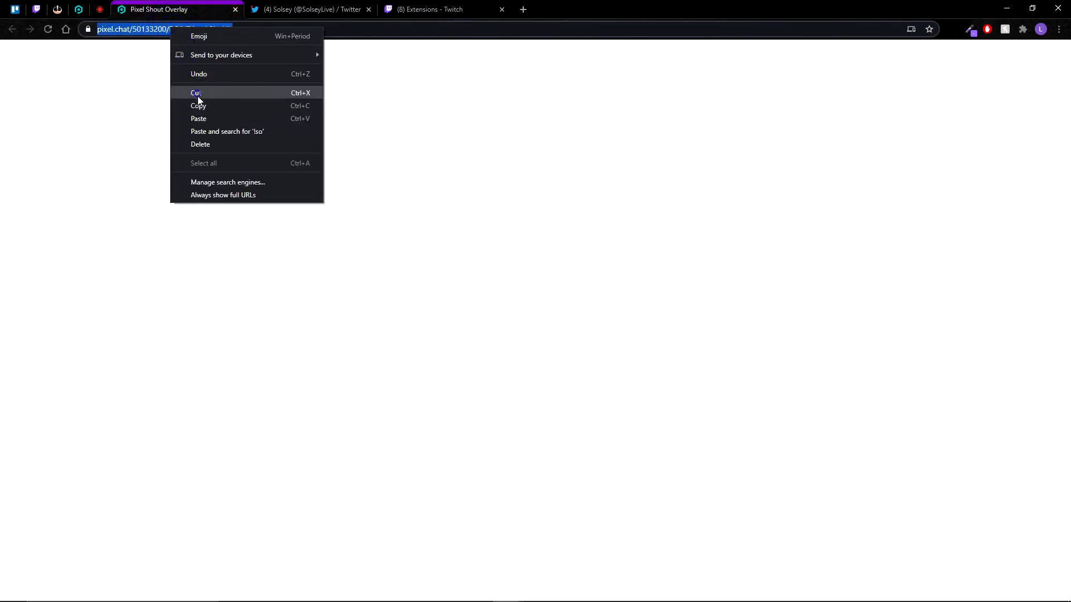
pyautogui.click(200, 107)
# In Lightstream, add a Pixel Chat third-party integration, paste the copied shout overlay URL and move the overlay up on the canvas.
pyautogui.click(101, 12)
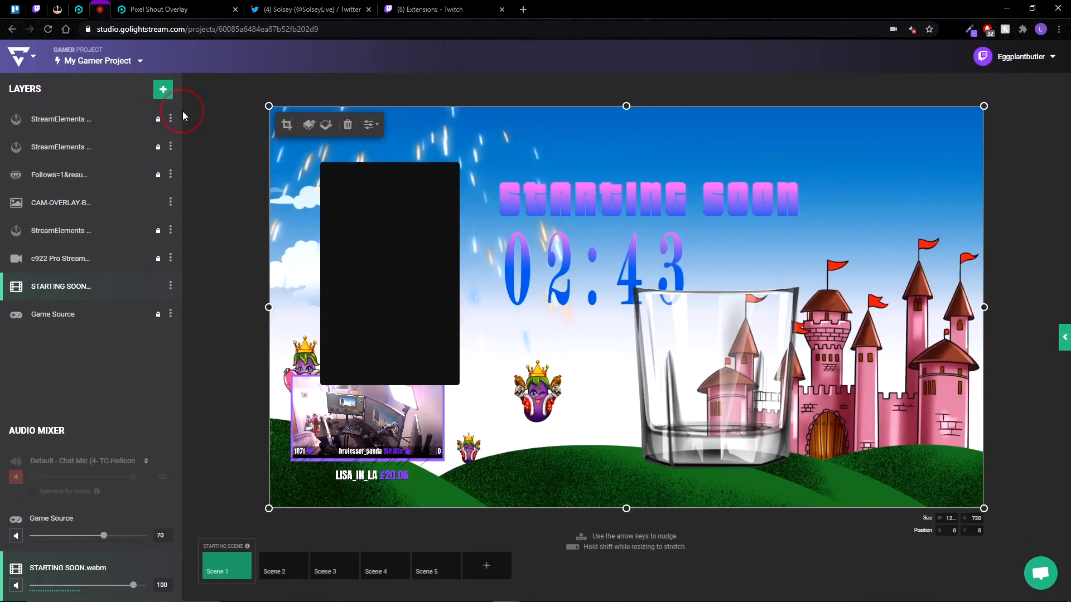
pyautogui.click(163, 89)
pyautogui.click(205, 289)
pyautogui.scroll(-3, 95, 301)
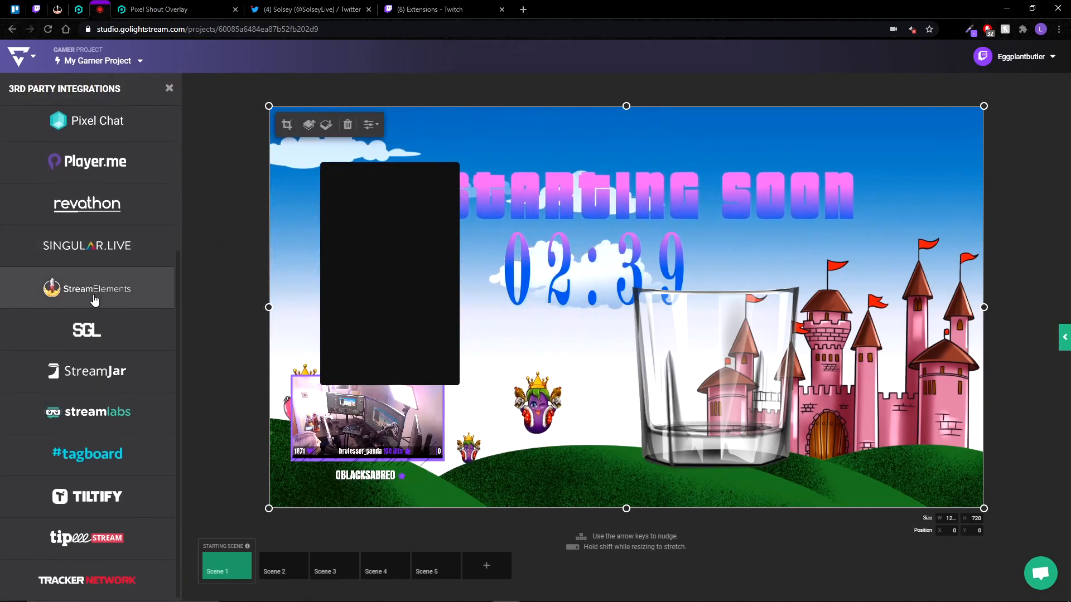
pyautogui.scroll(3, 101, 278)
pyautogui.click(110, 240)
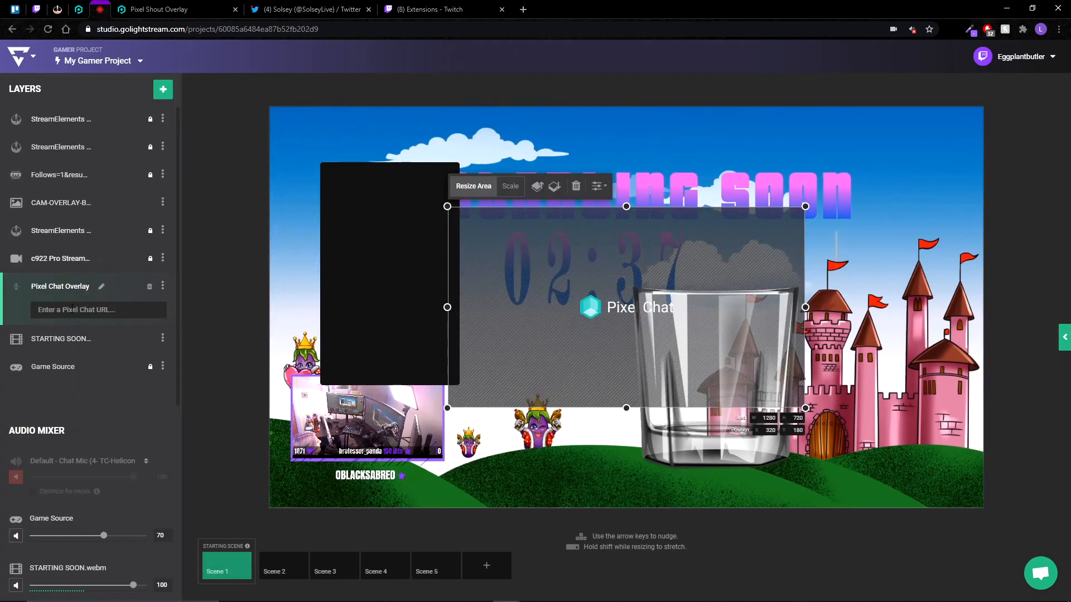
pyautogui.rightClick(85, 310)
pyautogui.click(100, 395)
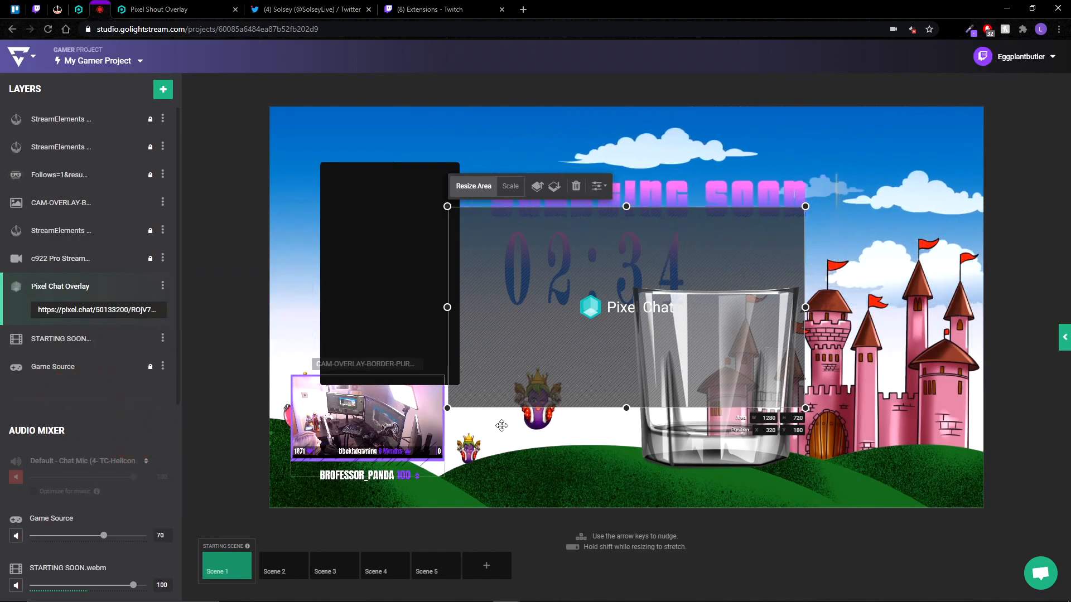
pyautogui.moveTo(664, 286); pyautogui.dragTo(654, 232)
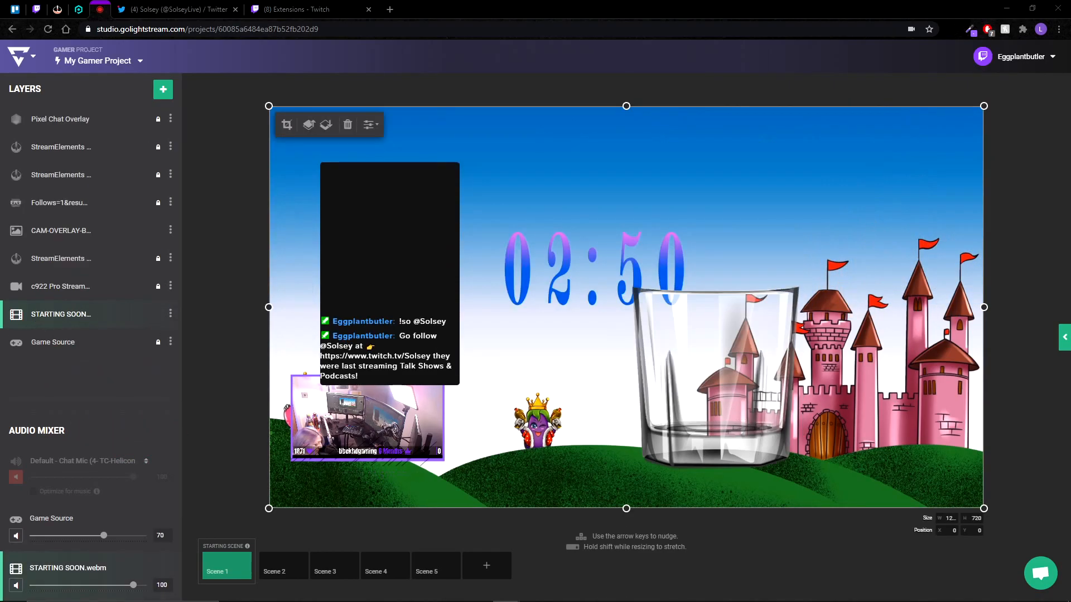